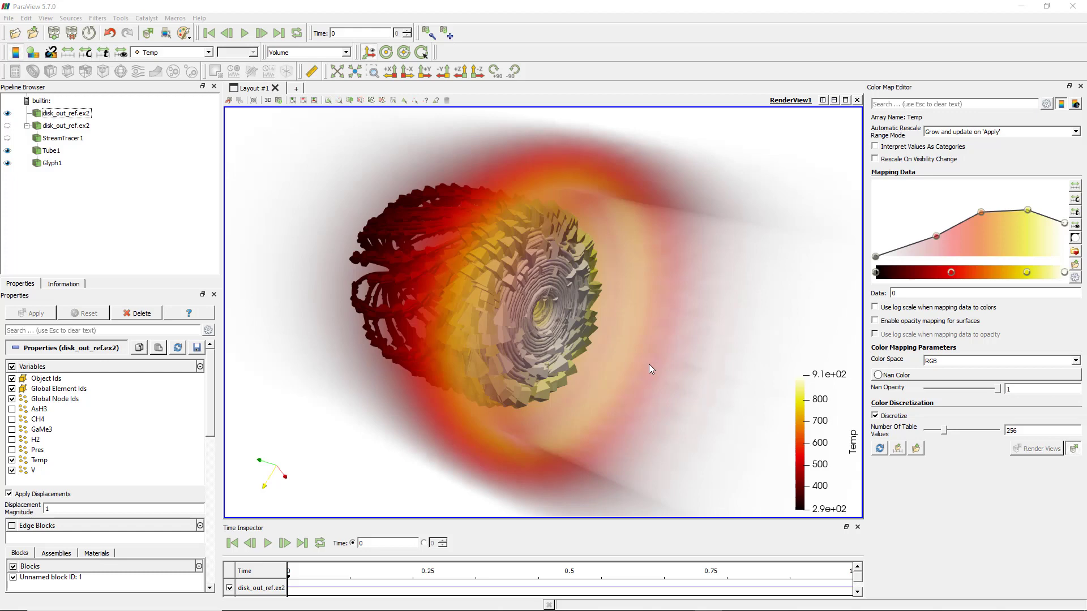
{"action": "scroll", "coordinate": [648, 365], "scroll_direction": "up", "scroll_amount": 2}
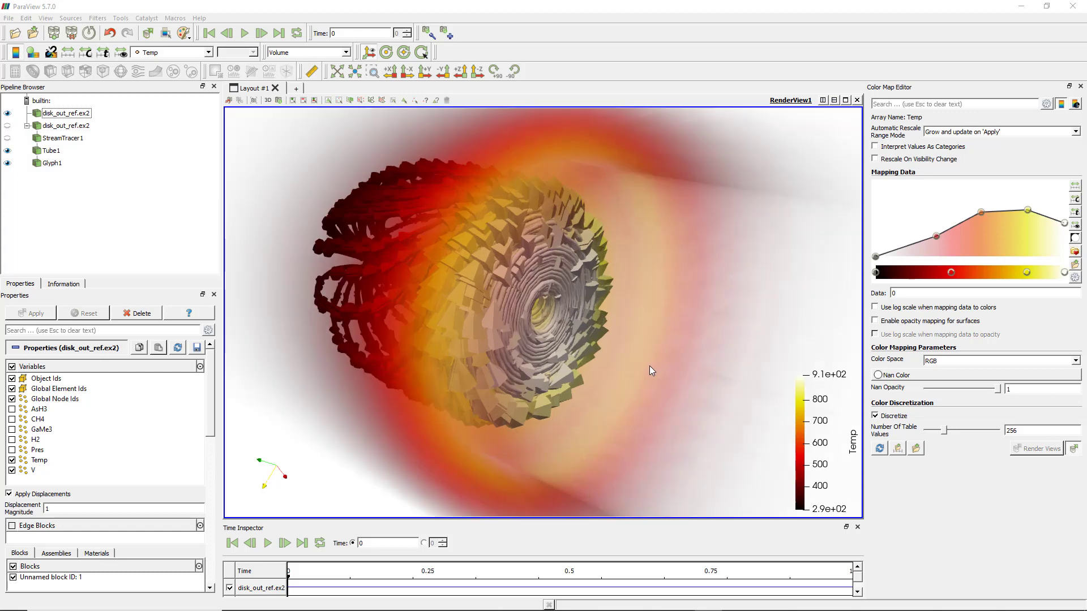
{"action": "mouse_move", "coordinate": [572, 337]}
{"action": "left_mouse_down"}
{"action": "mouse_move", "coordinate": [552, 324]}
{"action": "mouse_move", "coordinate": [565, 348]}
{"action": "mouse_move", "coordinate": [580, 344]}
{"action": "left_mouse_up"}
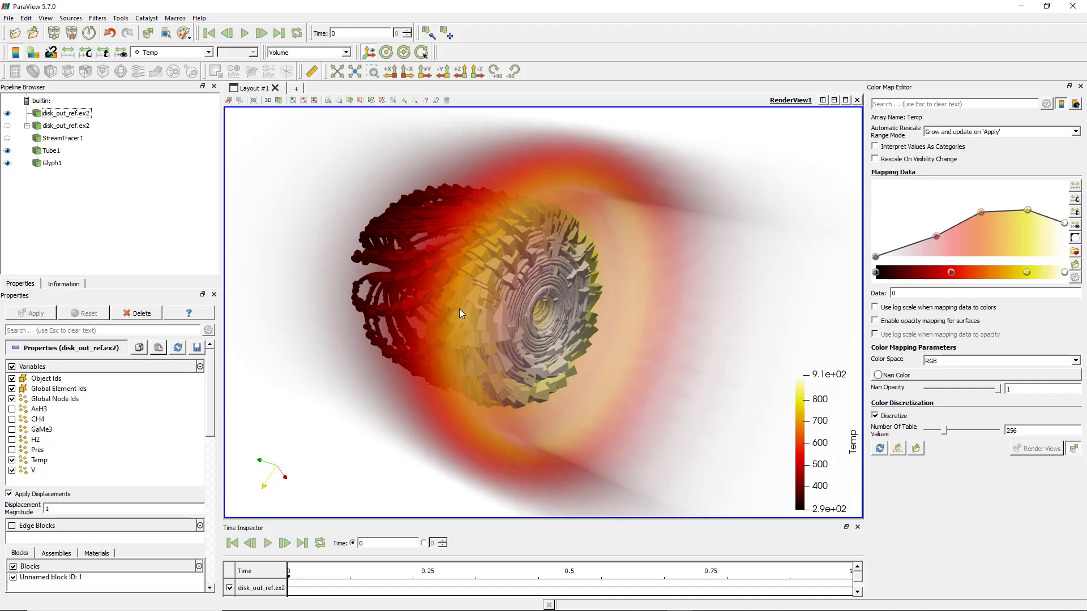
{"action": "left_click_drag", "start_coordinate": [531, 297], "coordinate": [547, 294]}
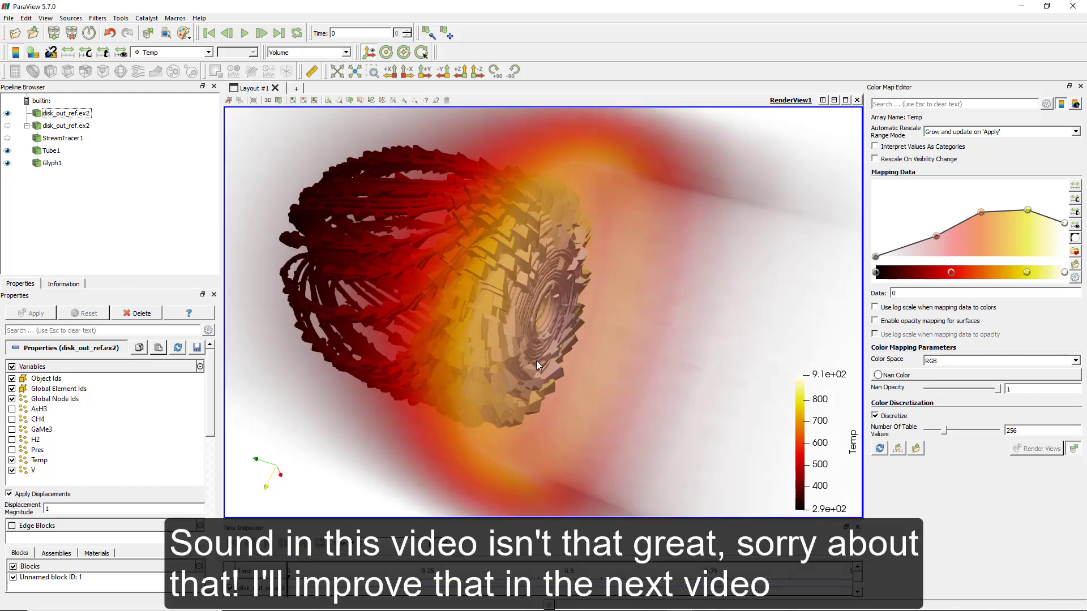
- Reset the session to an empty pipeline and close the Color Map Editor
{"action": "left_click", "coordinate": [90, 40]}
{"action": "left_click", "coordinate": [517, 328]}
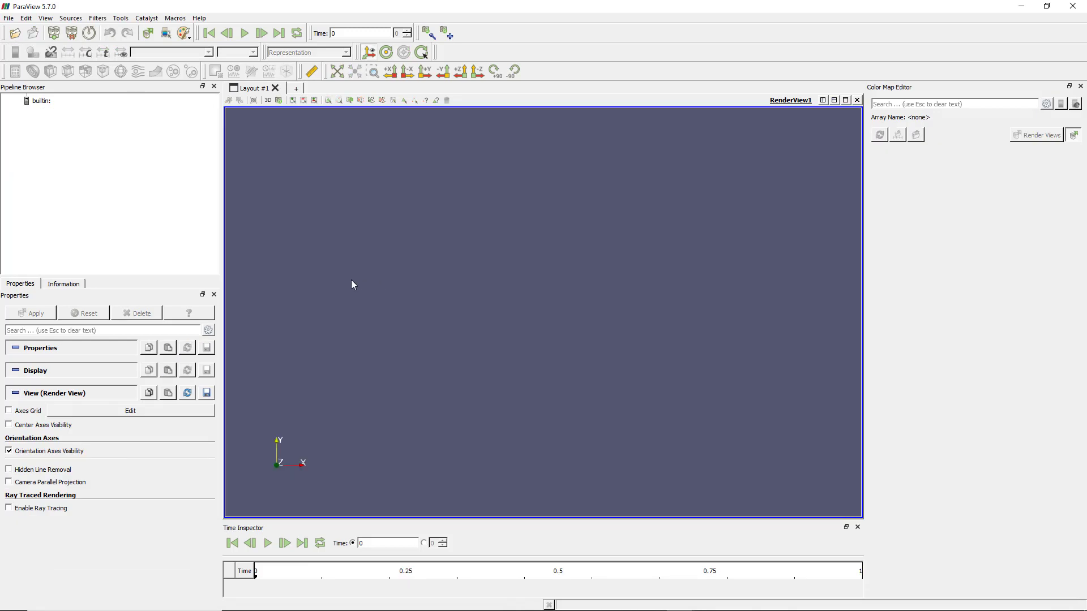
{"action": "left_click", "coordinate": [1080, 86]}
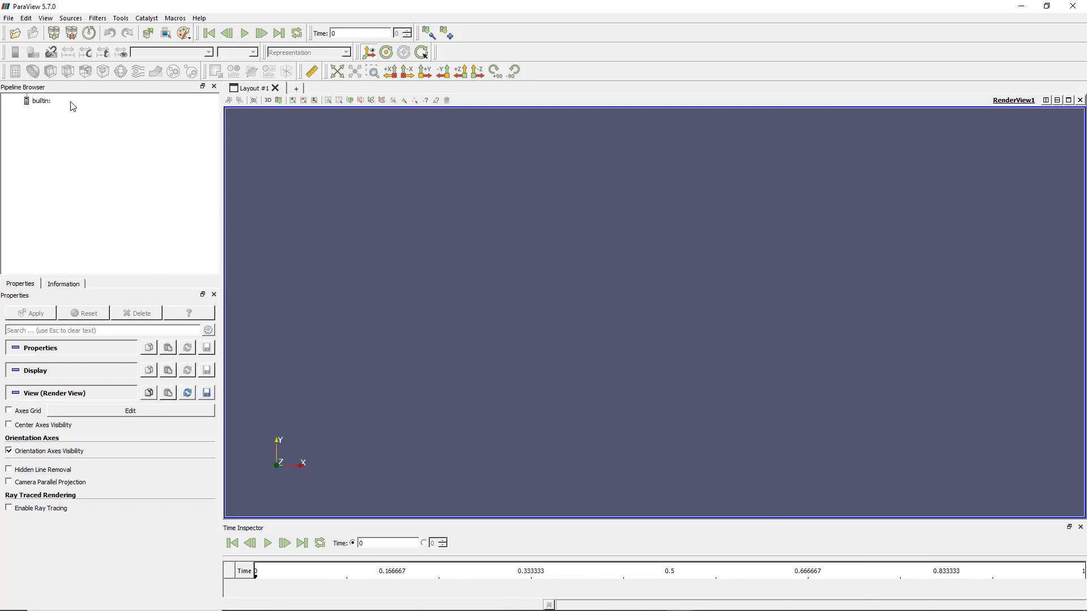
- Load disk_out_ref.ex2 from the ParaView examples folder and apply it so the geometry is drawn
{"action": "right_click", "coordinate": [51, 102]}
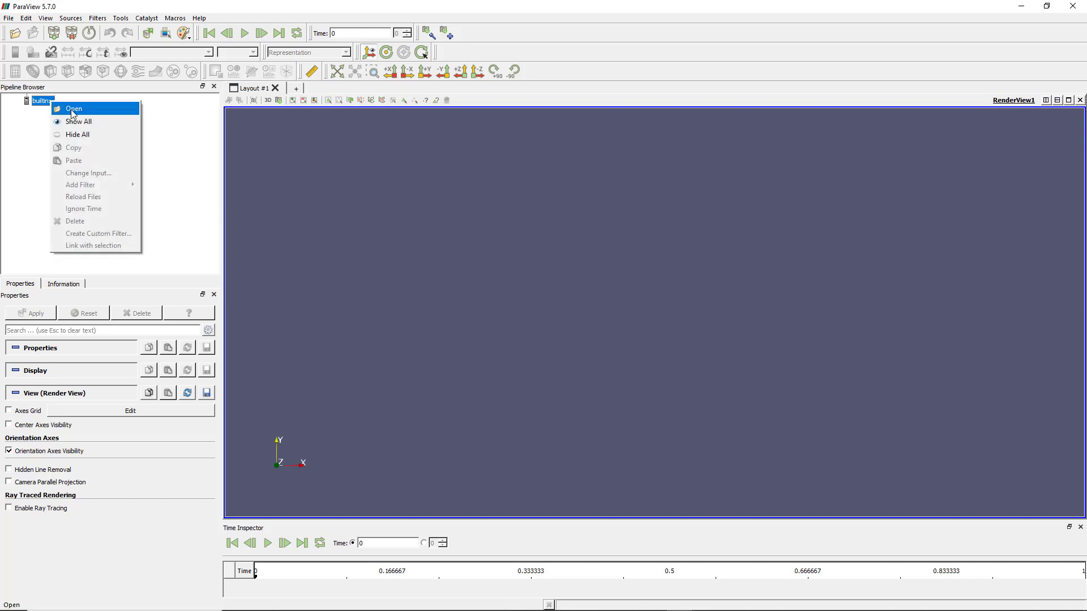
{"action": "left_click", "coordinate": [71, 109]}
{"action": "left_click", "coordinate": [339, 137]}
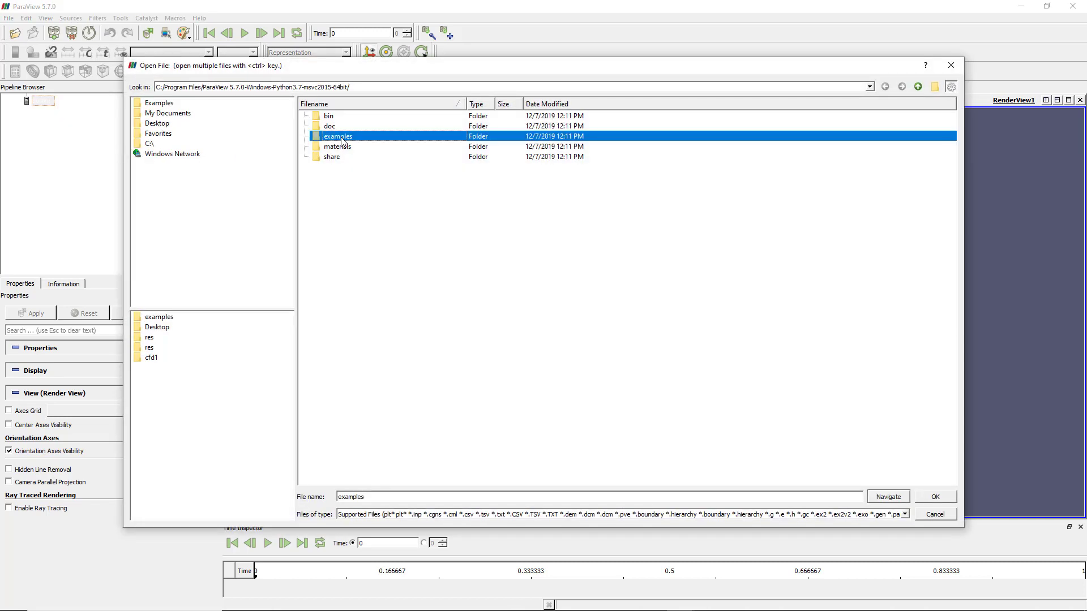
{"action": "double_click", "coordinate": [333, 138]}
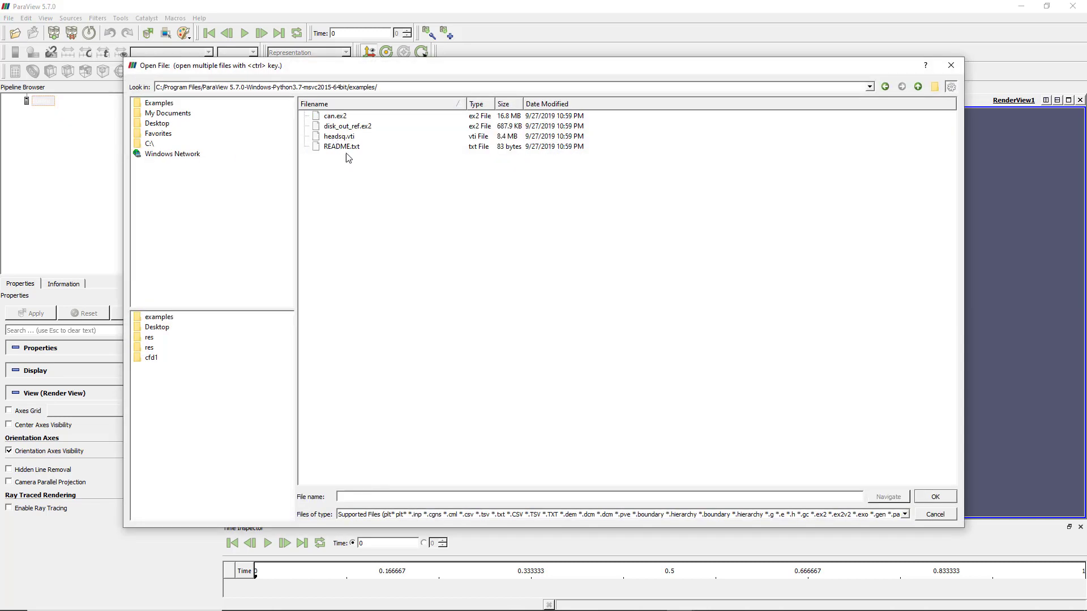
{"action": "left_click", "coordinate": [347, 127]}
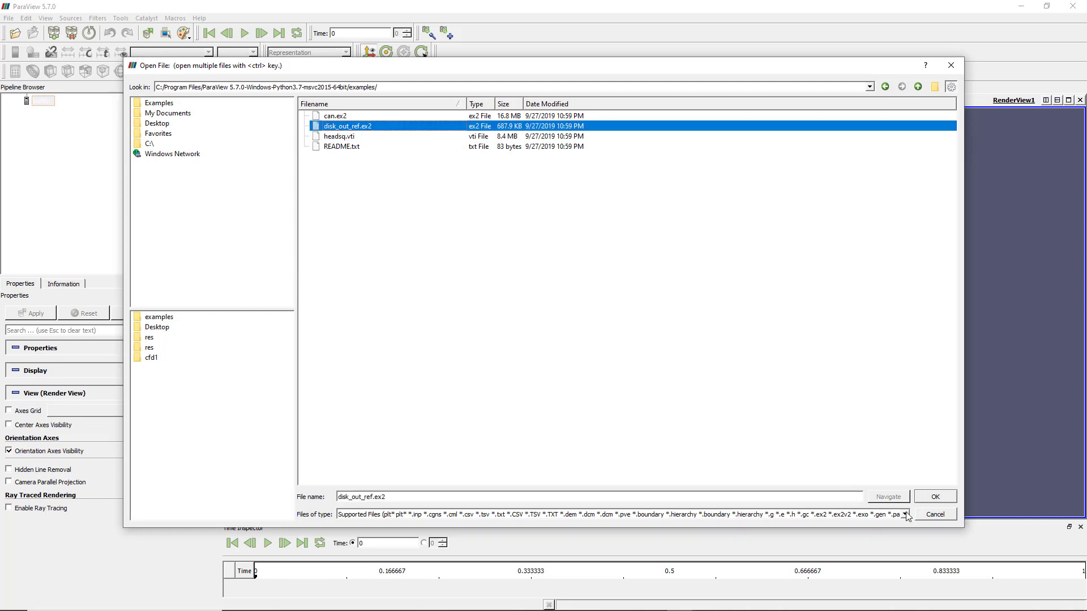
{"action": "left_click", "coordinate": [935, 497]}
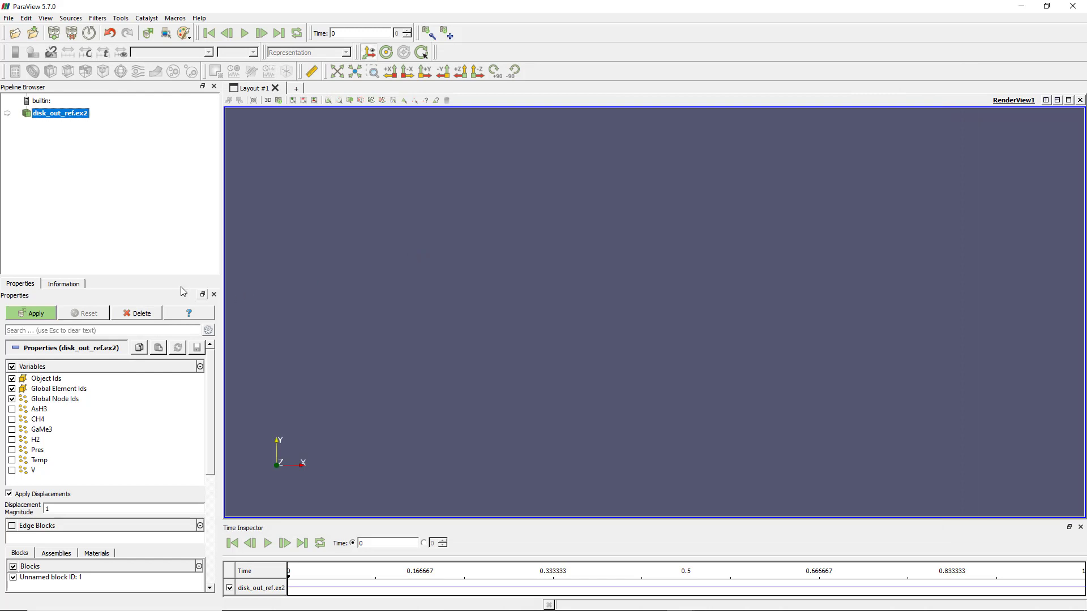
{"action": "left_click", "coordinate": [35, 314]}
{"action": "left_click_drag", "start_coordinate": [654, 368], "coordinate": [696, 296]}
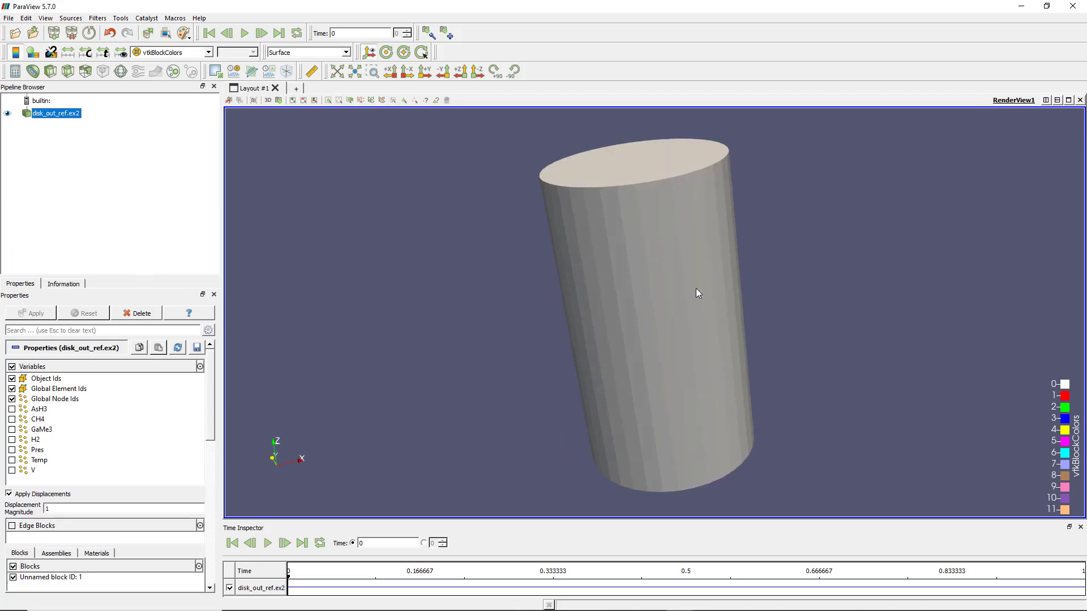
- Enable the Temp and V variables for disk_out_ref.ex2 and apply the change
{"action": "left_click", "coordinate": [13, 461]}
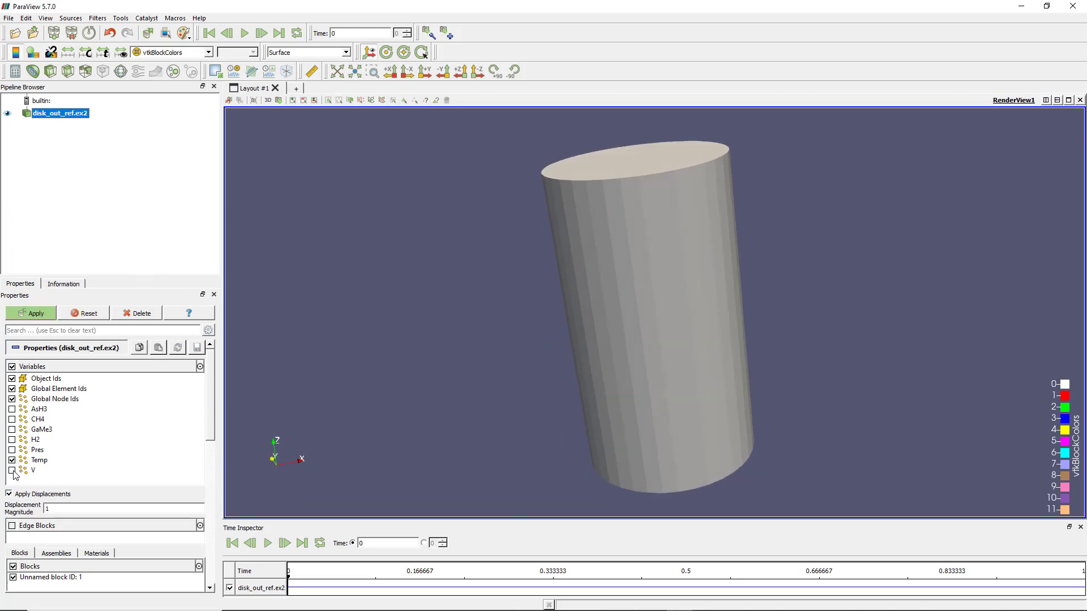
{"action": "left_click", "coordinate": [12, 471]}
{"action": "left_click", "coordinate": [36, 314]}
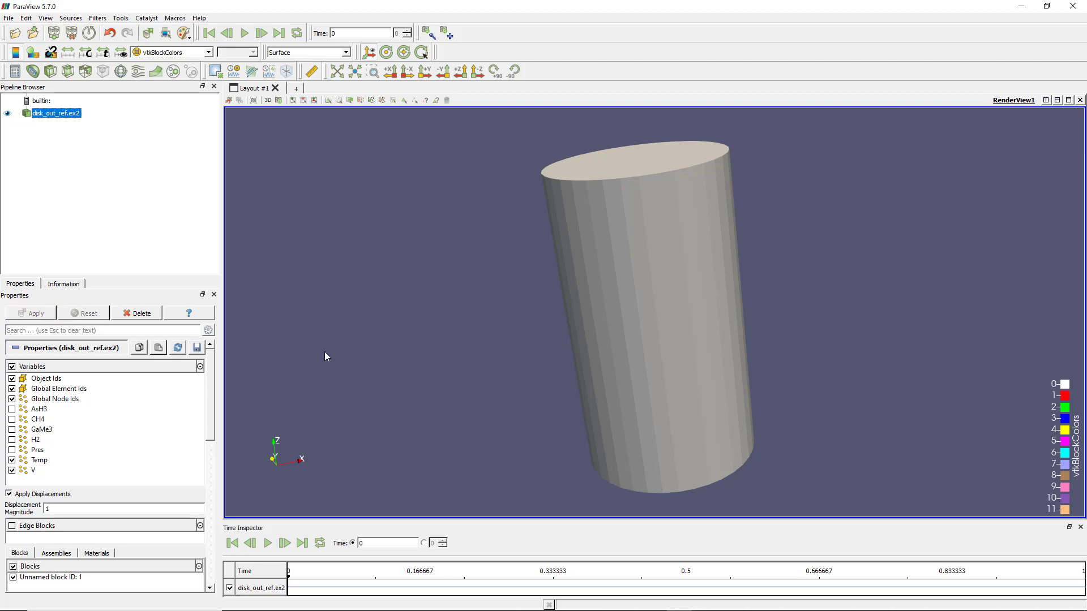
- Color the cylinder by the Temp point array
{"action": "left_click", "coordinate": [208, 52]}
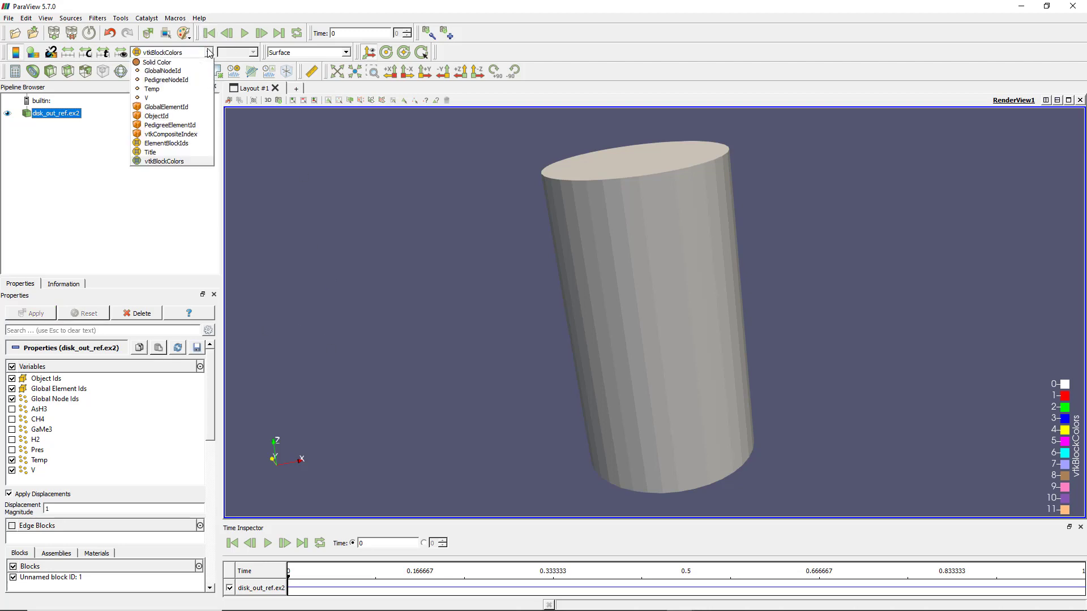
{"action": "left_click", "coordinate": [197, 89]}
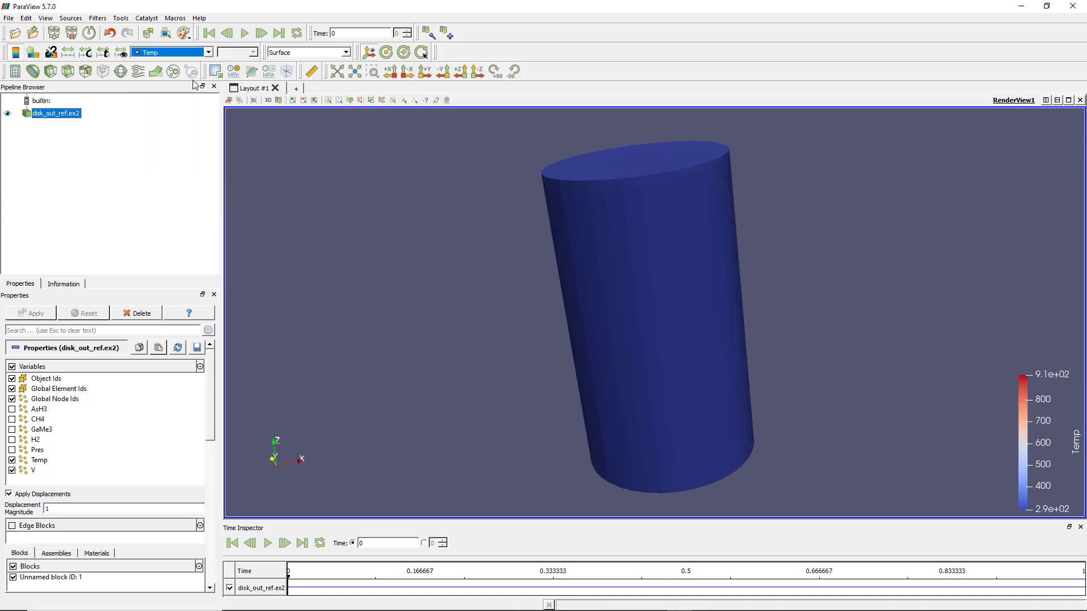
{"action": "left_click_drag", "start_coordinate": [687, 415], "coordinate": [624, 274]}
{"action": "left_click_drag", "start_coordinate": [578, 247], "coordinate": [652, 303]}
{"action": "scroll", "coordinate": [679, 312], "scroll_direction": "up", "scroll_amount": 2}
{"action": "left_click_drag", "start_coordinate": [712, 261], "coordinate": [595, 289]}
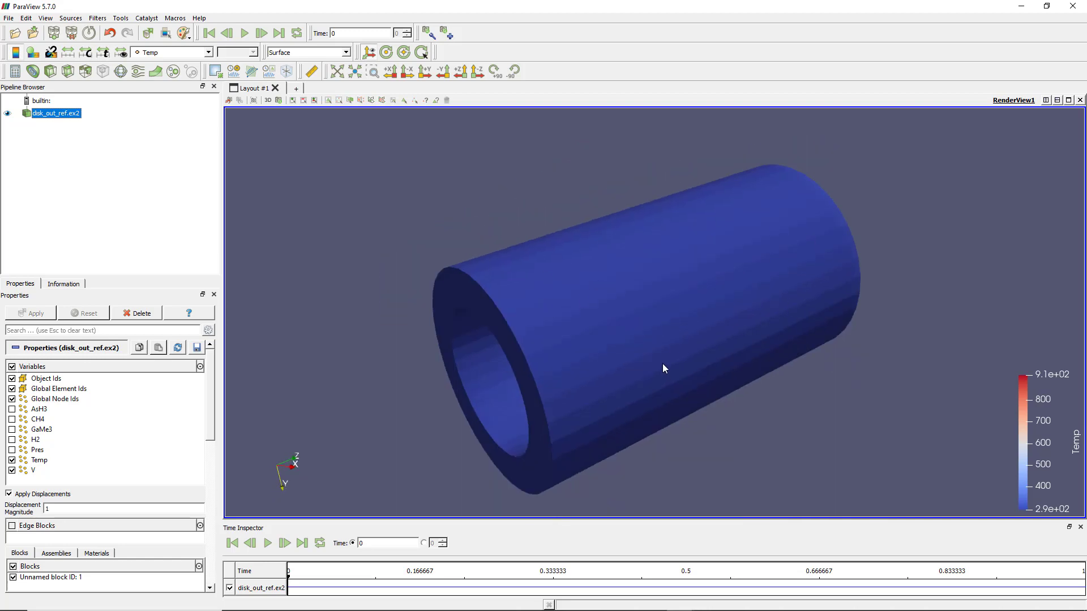
- Switch the dataset's representation to Points and set the point size to 5
{"action": "left_click", "coordinate": [346, 53]}
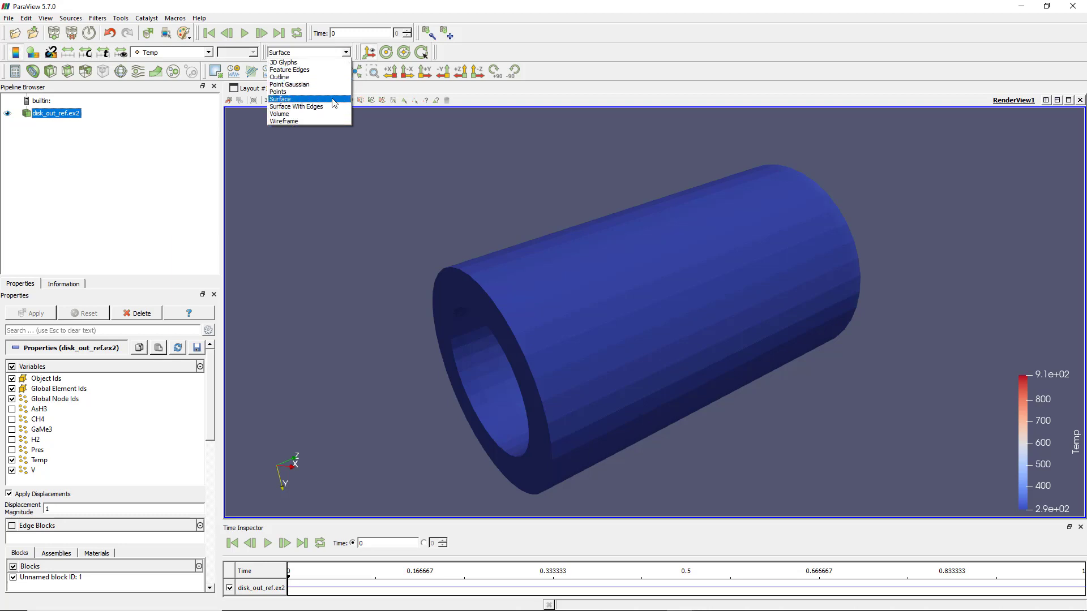
{"action": "left_click", "coordinate": [287, 92]}
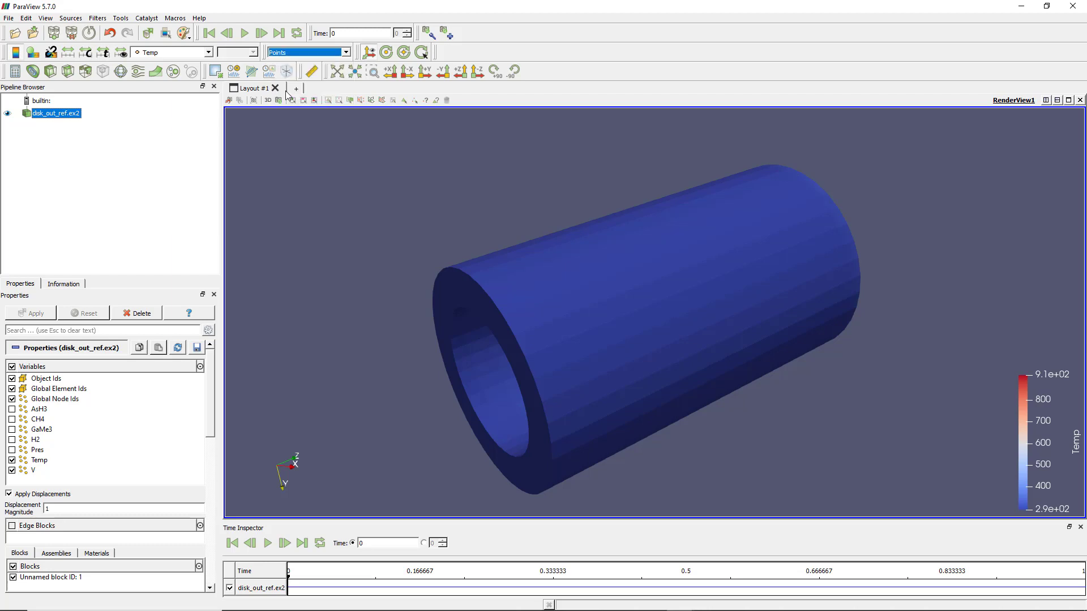
{"action": "left_click_drag", "start_coordinate": [634, 288], "coordinate": [476, 264]}
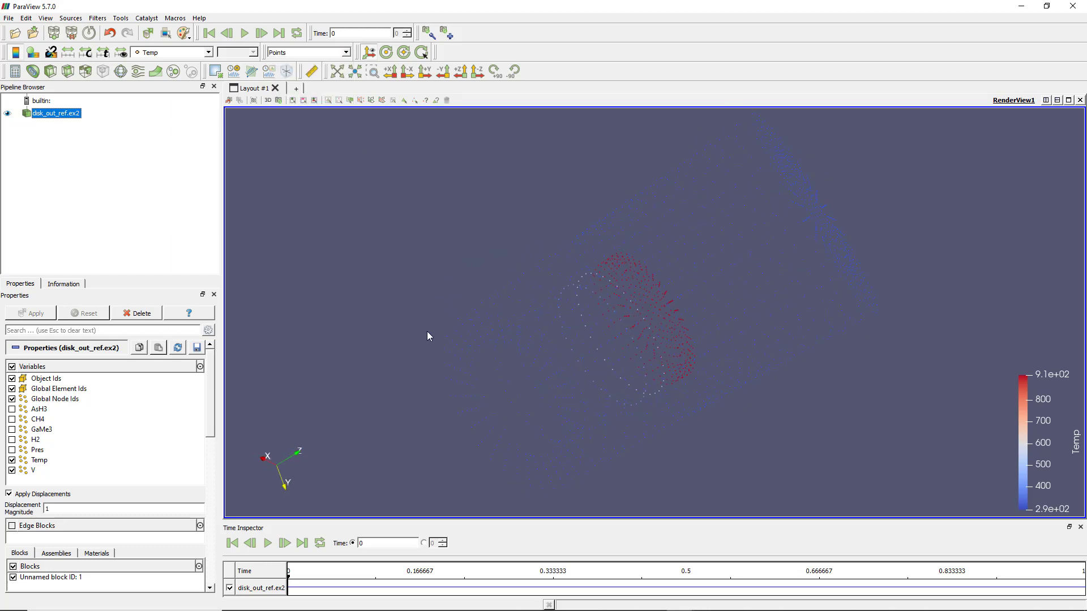
{"action": "left_click_drag", "start_coordinate": [214, 388], "coordinate": [224, 493]}
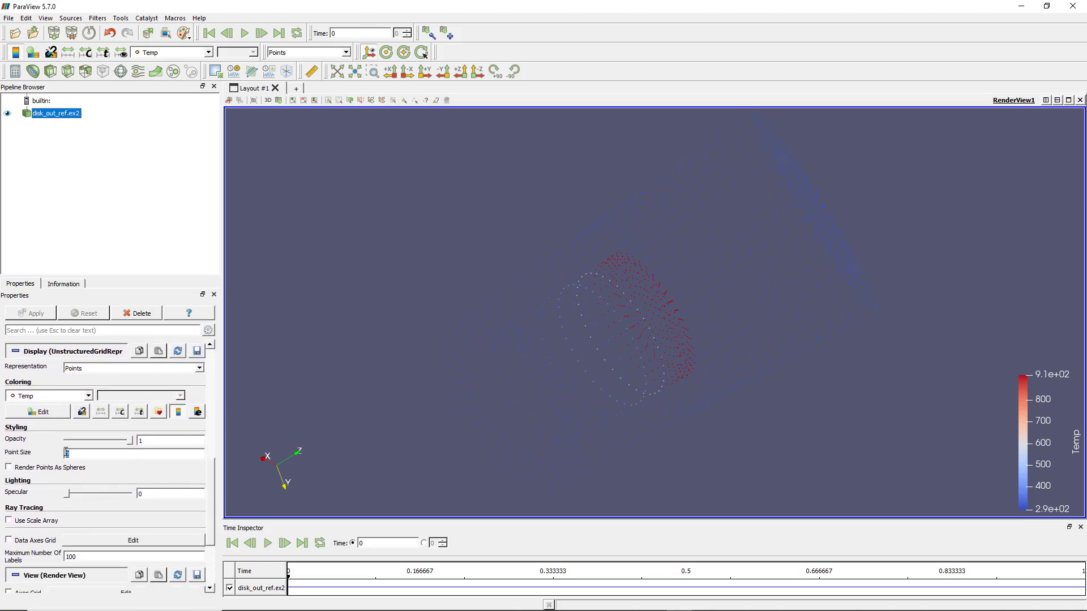
{"action": "type", "text": "5"}
{"action": "left_click_drag", "start_coordinate": [685, 354], "coordinate": [590, 310]}
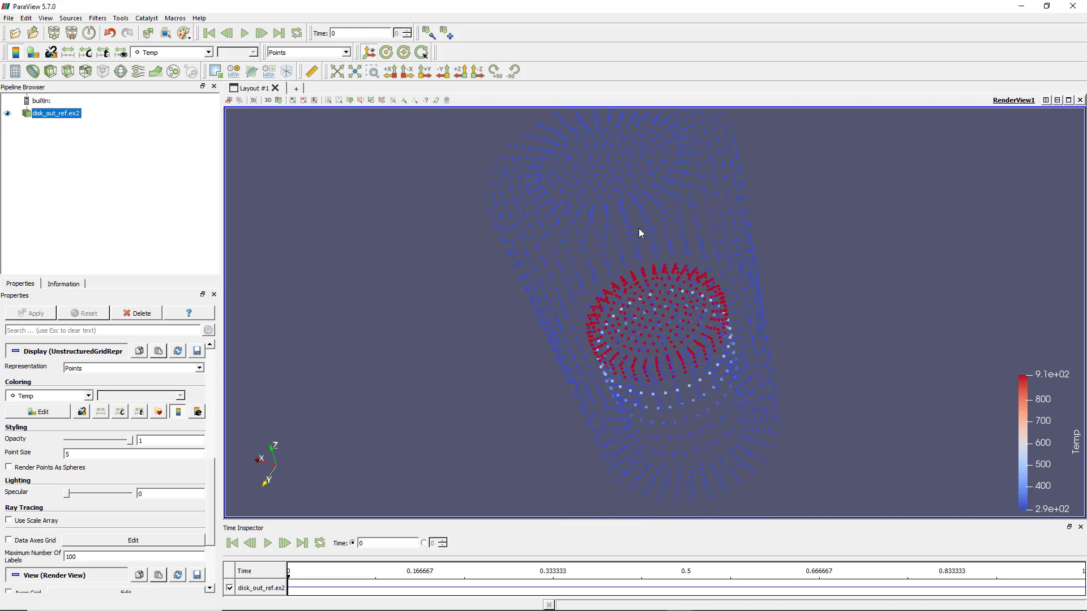
{"action": "left_click_drag", "start_coordinate": [652, 266], "coordinate": [581, 216]}
{"action": "left_click_drag", "start_coordinate": [722, 389], "coordinate": [784, 303]}
{"action": "left_click_drag", "start_coordinate": [713, 237], "coordinate": [661, 208]}
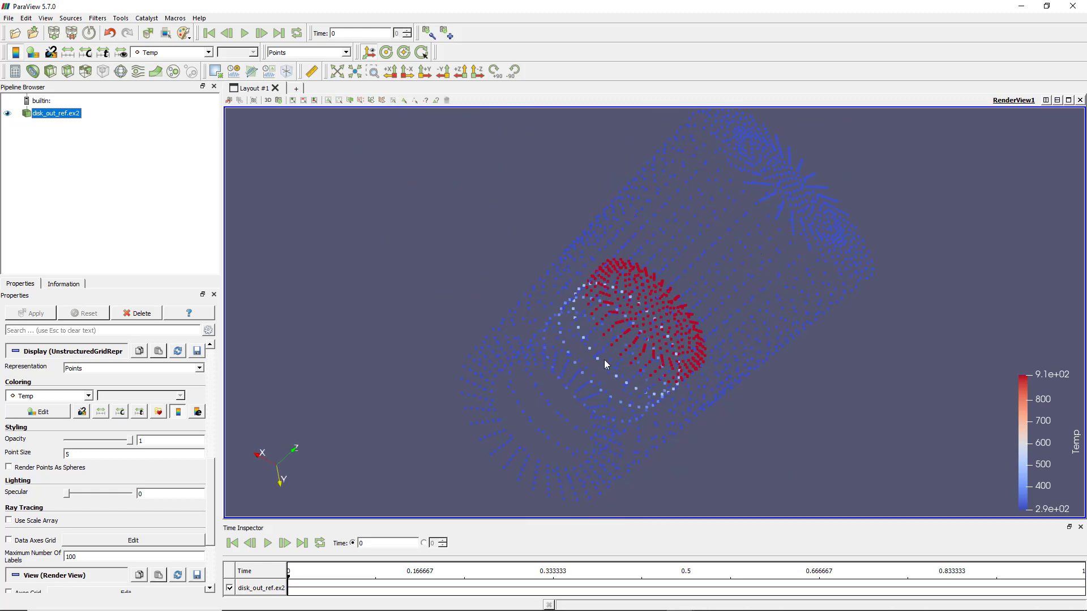
{"action": "left_click_drag", "start_coordinate": [611, 362], "coordinate": [637, 352]}
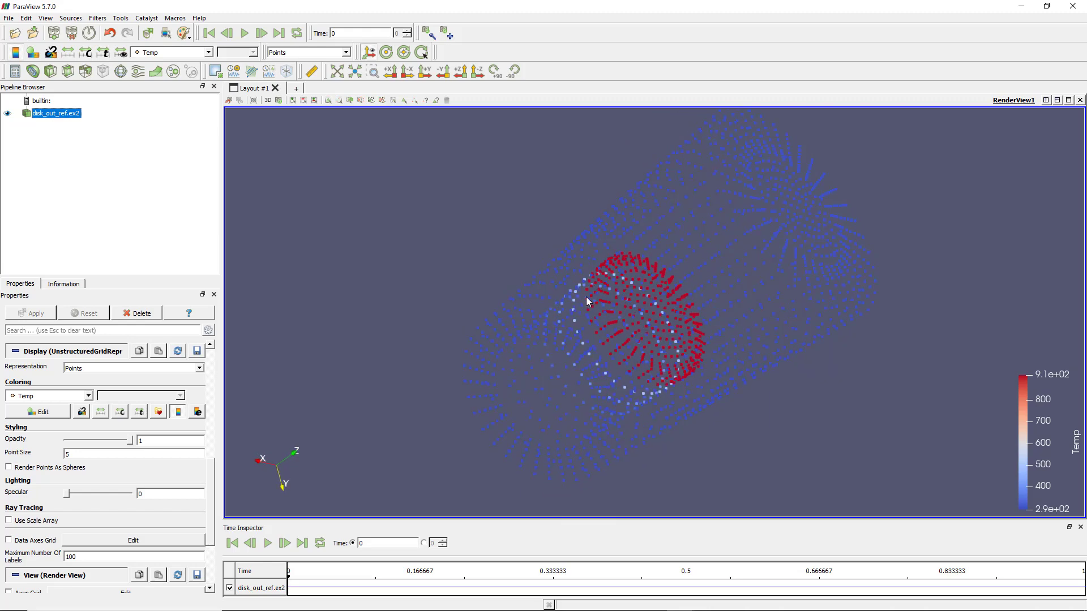
{"action": "mouse_move", "coordinate": [713, 272]}
{"action": "left_mouse_down"}
{"action": "mouse_move", "coordinate": [696, 267]}
{"action": "mouse_move", "coordinate": [722, 271]}
{"action": "left_mouse_up"}
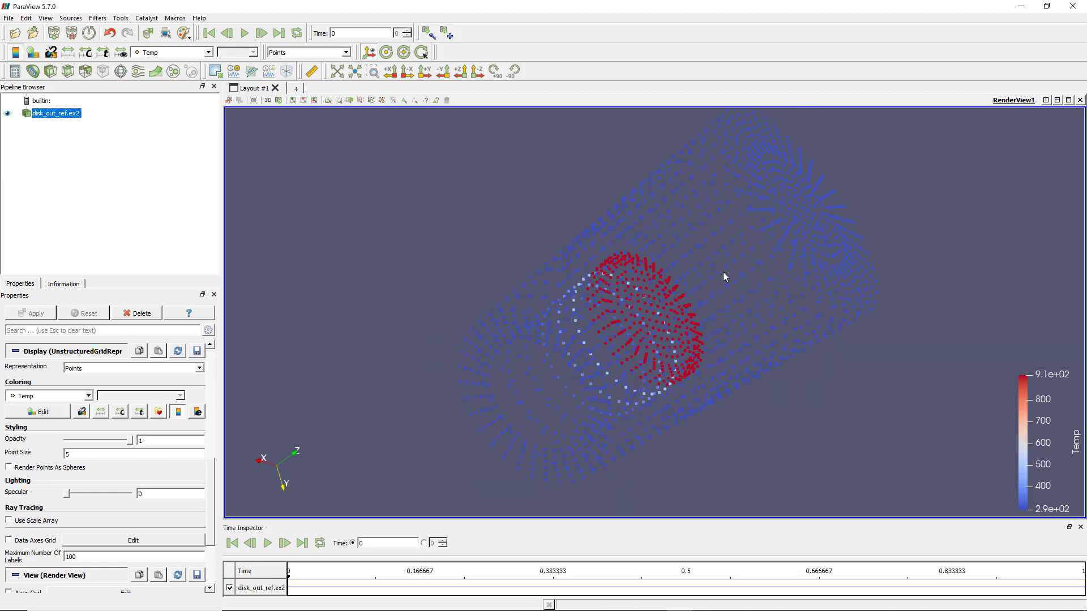
- Change the dataset's representation to Point Gaussian and view the temperature points inside the cylinder
{"action": "left_click", "coordinate": [344, 53]}
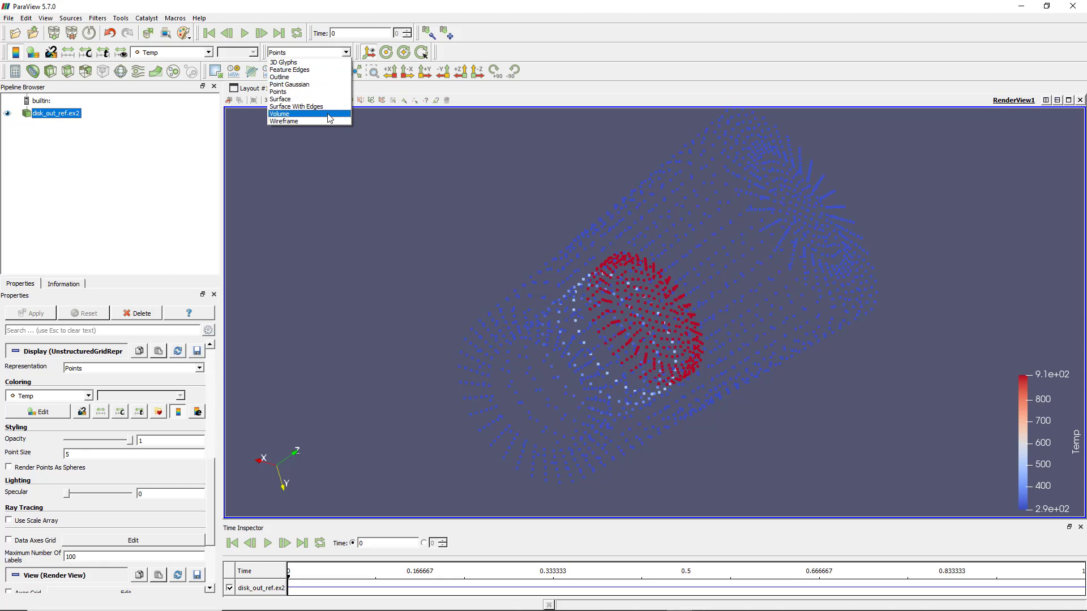
{"action": "left_click", "coordinate": [326, 85]}
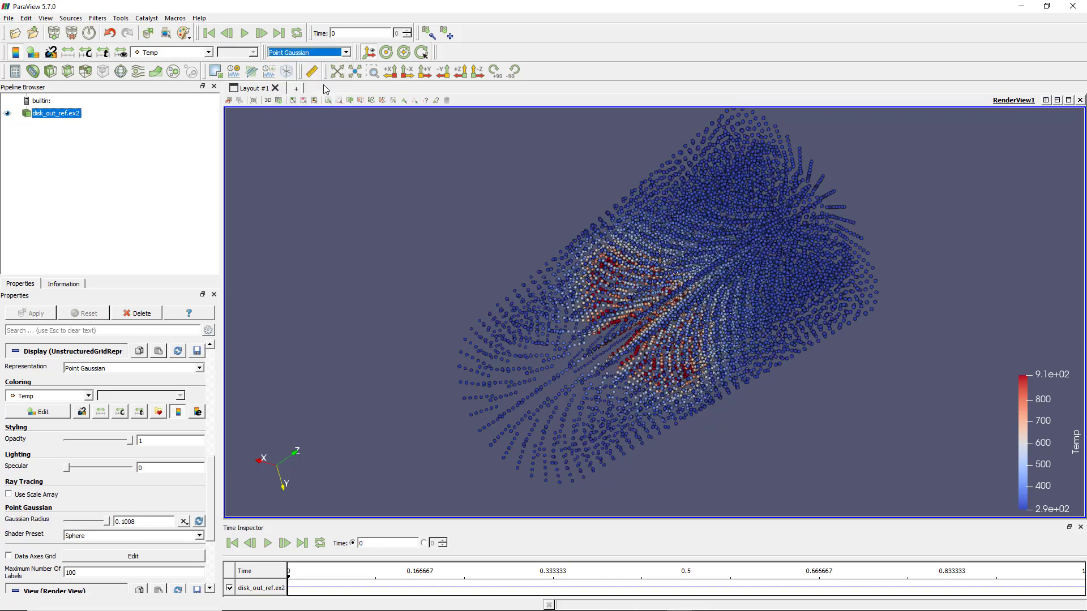
{"action": "left_click_drag", "start_coordinate": [684, 243], "coordinate": [691, 281]}
{"action": "left_click_drag", "start_coordinate": [708, 416], "coordinate": [555, 187]}
{"action": "left_click_drag", "start_coordinate": [578, 276], "coordinate": [597, 251]}
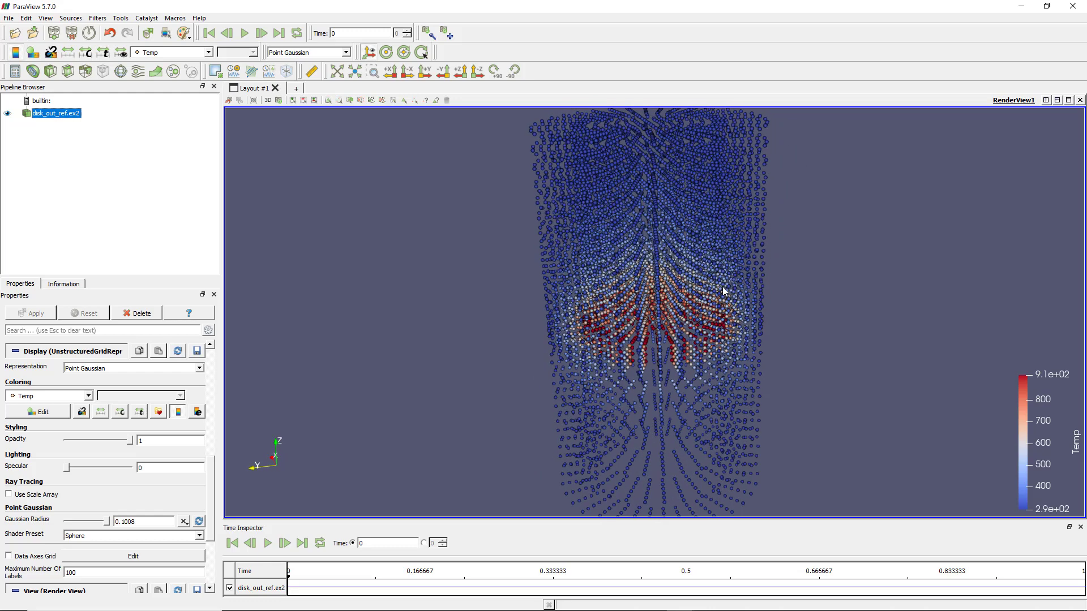
- Change the dataset's representation to Surface With Edges to inspect the mesh on the cylinder
{"action": "left_click", "coordinate": [326, 52]}
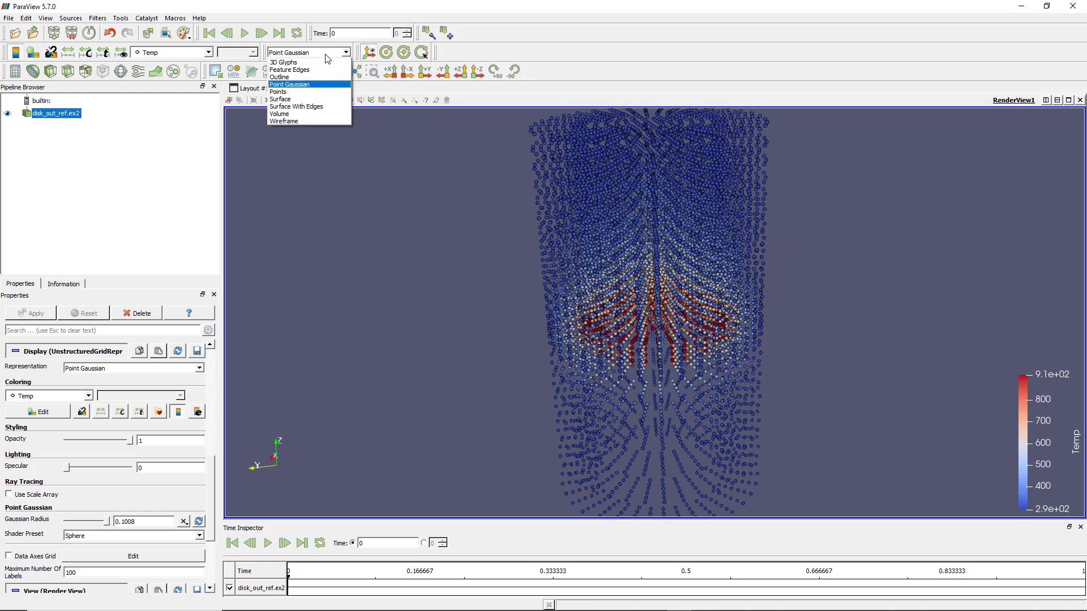
{"action": "left_click", "coordinate": [330, 107]}
{"action": "left_click_drag", "start_coordinate": [697, 302], "coordinate": [598, 222]}
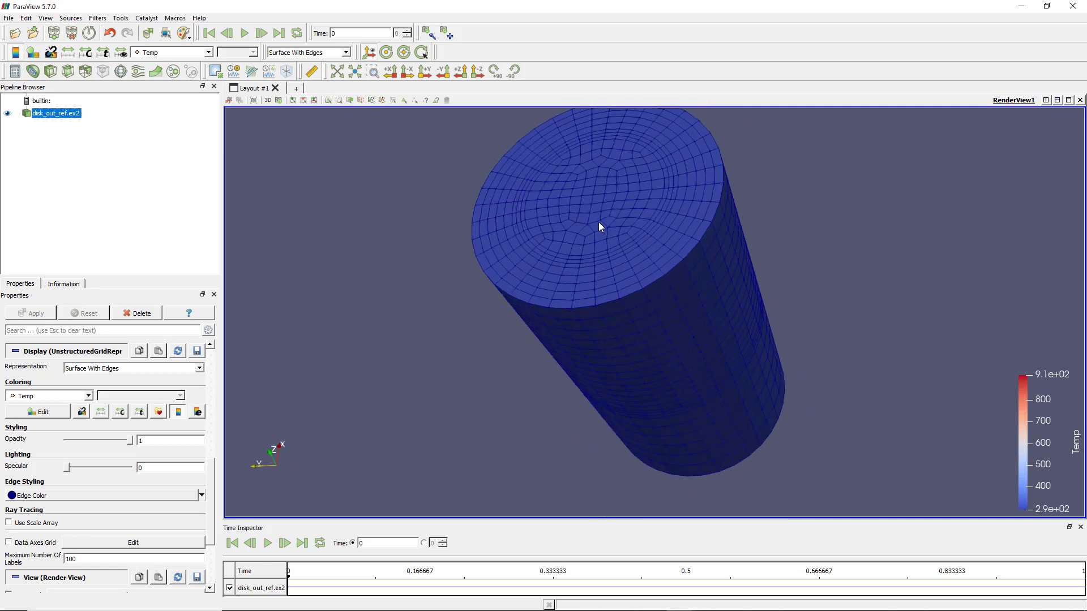
- Change the dataset's representation to Wireframe and look through the mesh at the inner disk
{"action": "left_click", "coordinate": [338, 53]}
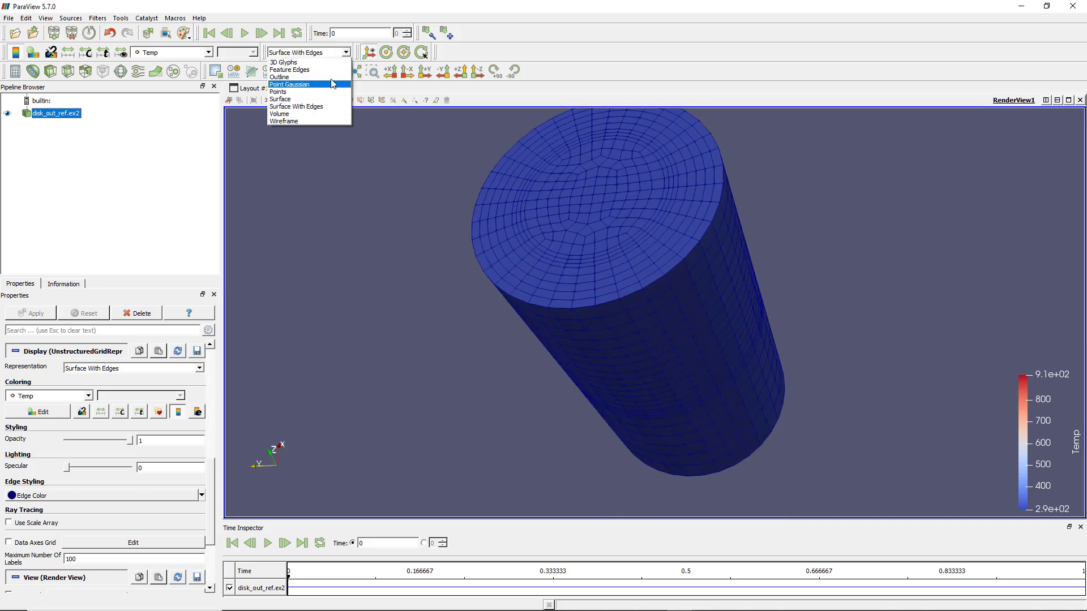
{"action": "left_click", "coordinate": [334, 121]}
{"action": "left_click_drag", "start_coordinate": [633, 323], "coordinate": [539, 277]}
{"action": "left_click_drag", "start_coordinate": [618, 230], "coordinate": [586, 198]}
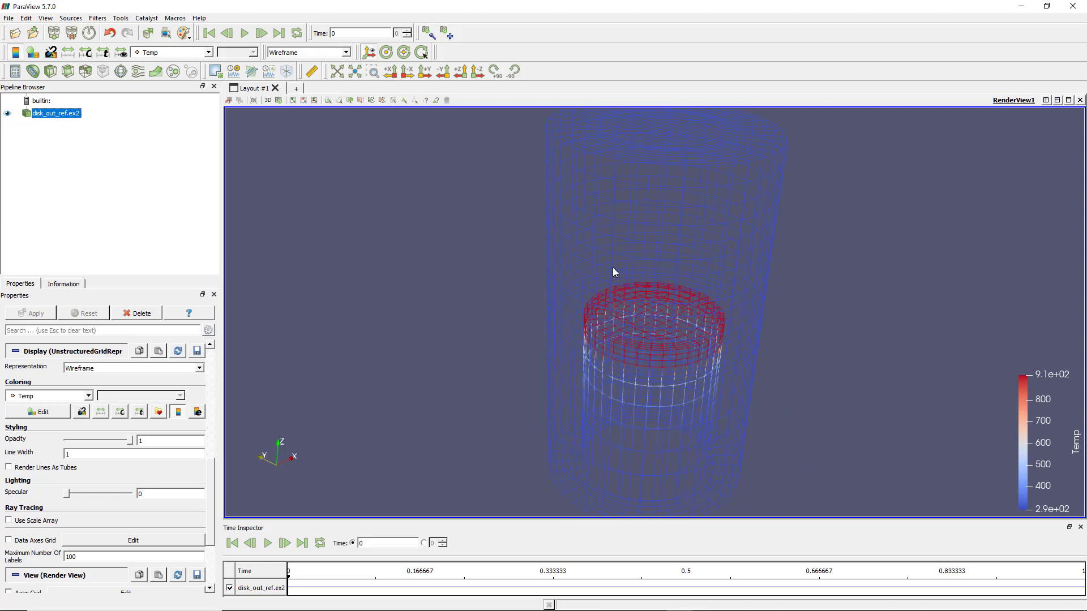
{"action": "left_click_drag", "start_coordinate": [616, 262], "coordinate": [702, 223]}
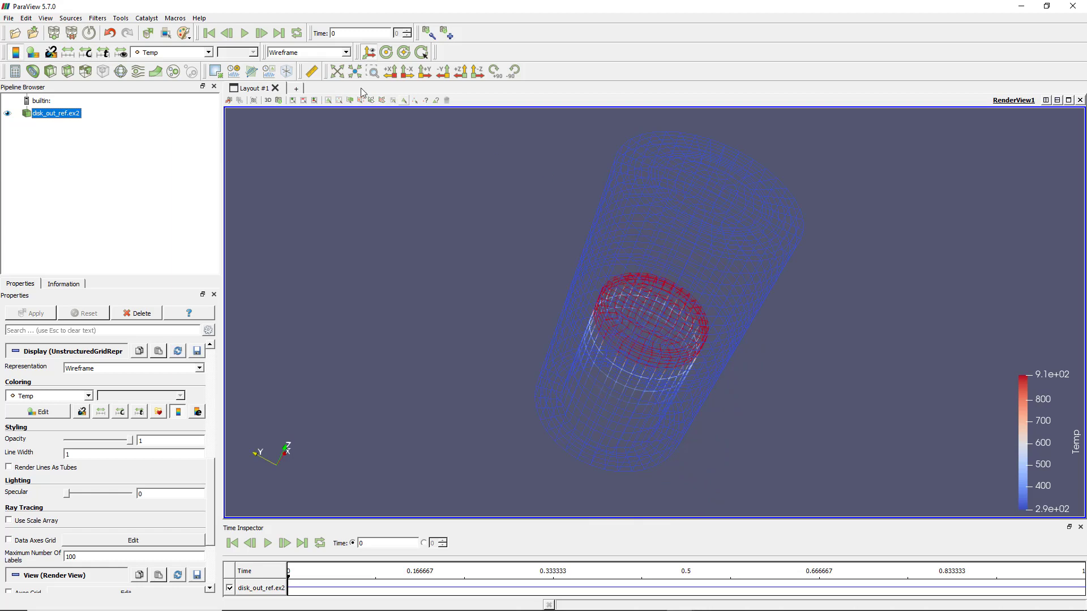
- Change the dataset's representation to Volume so the temperature field is volume rendered
{"action": "left_click", "coordinate": [337, 53]}
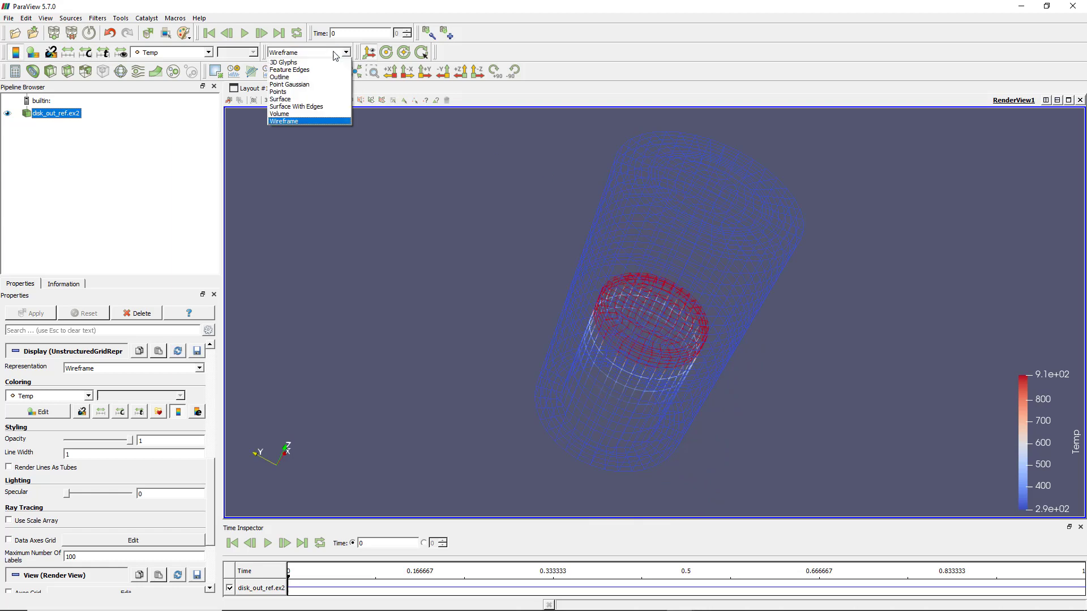
{"action": "left_click", "coordinate": [326, 114]}
{"action": "left_click_drag", "start_coordinate": [653, 286], "coordinate": [554, 331]}
{"action": "left_click_drag", "start_coordinate": [639, 296], "coordinate": [584, 258]}
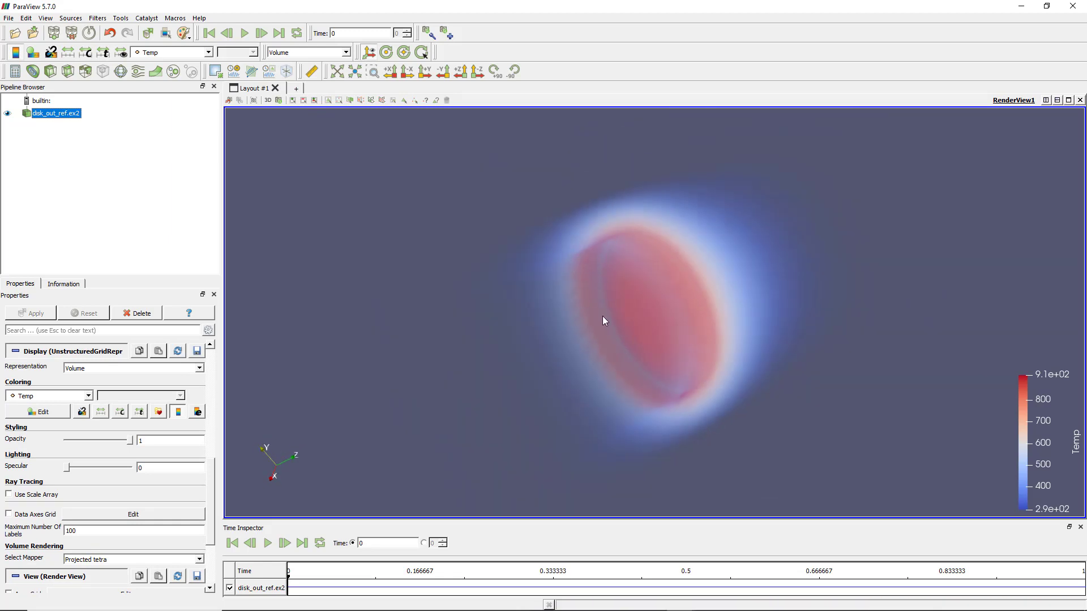
{"action": "scroll", "coordinate": [612, 343], "scroll_direction": "up", "scroll_amount": 2}
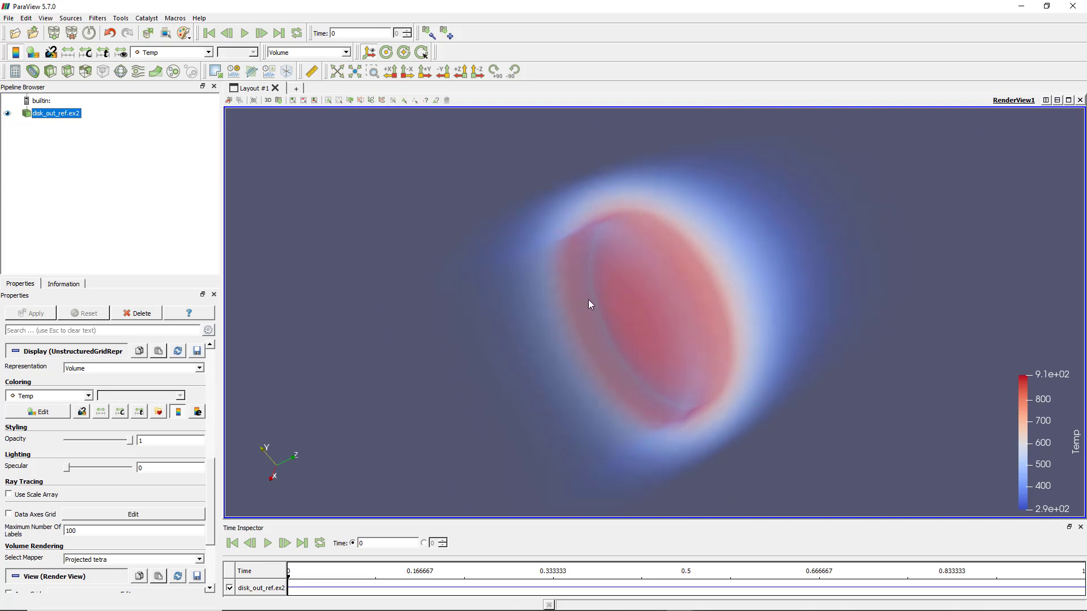
- Examine the volume-rendered temperature field around the hot inner disk from several angles
{"action": "left_click_drag", "start_coordinate": [589, 305], "coordinate": [554, 319]}
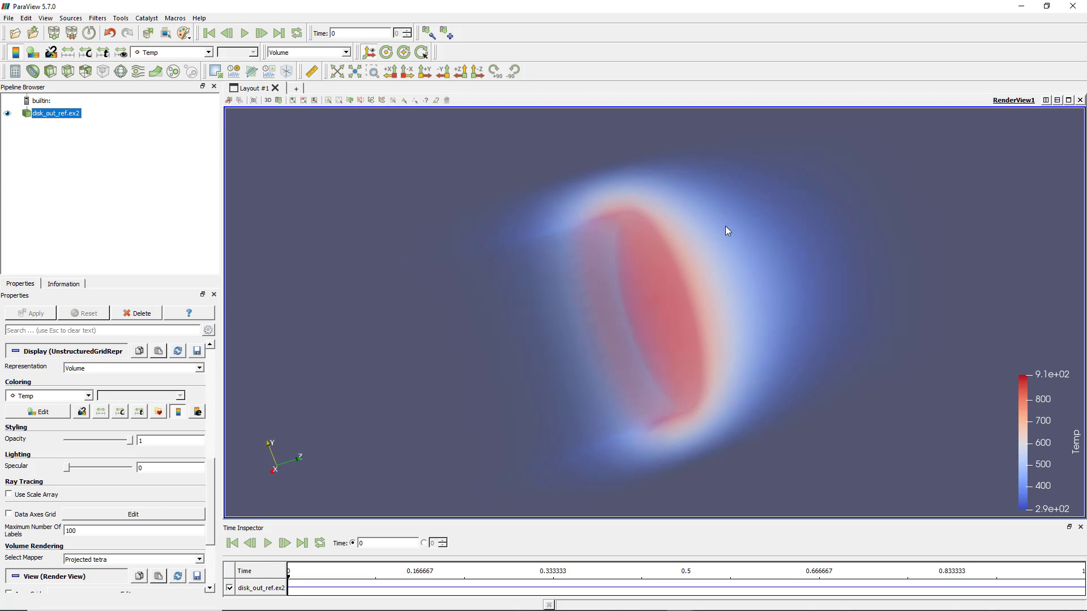
{"action": "left_click_drag", "start_coordinate": [726, 272], "coordinate": [768, 274]}
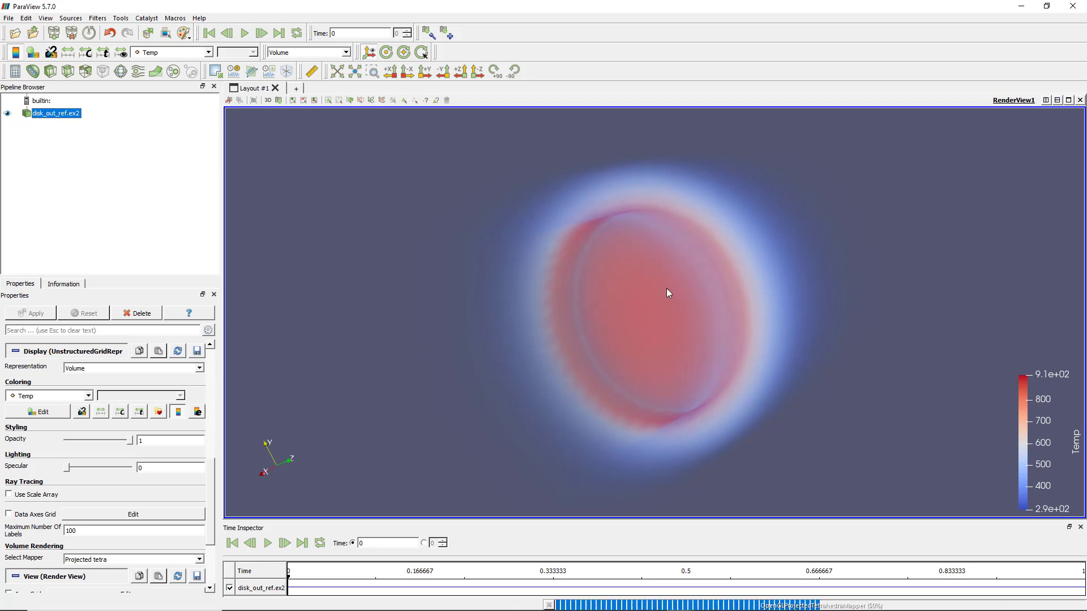
{"action": "left_click_drag", "start_coordinate": [666, 288], "coordinate": [638, 290]}
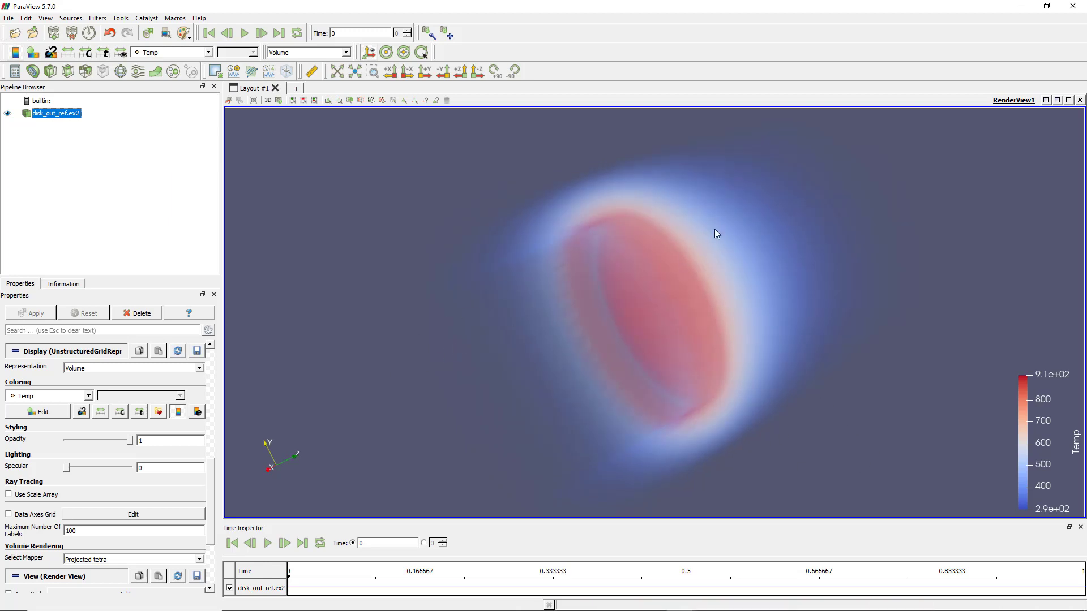
{"action": "left_click_drag", "start_coordinate": [796, 307], "coordinate": [793, 324]}
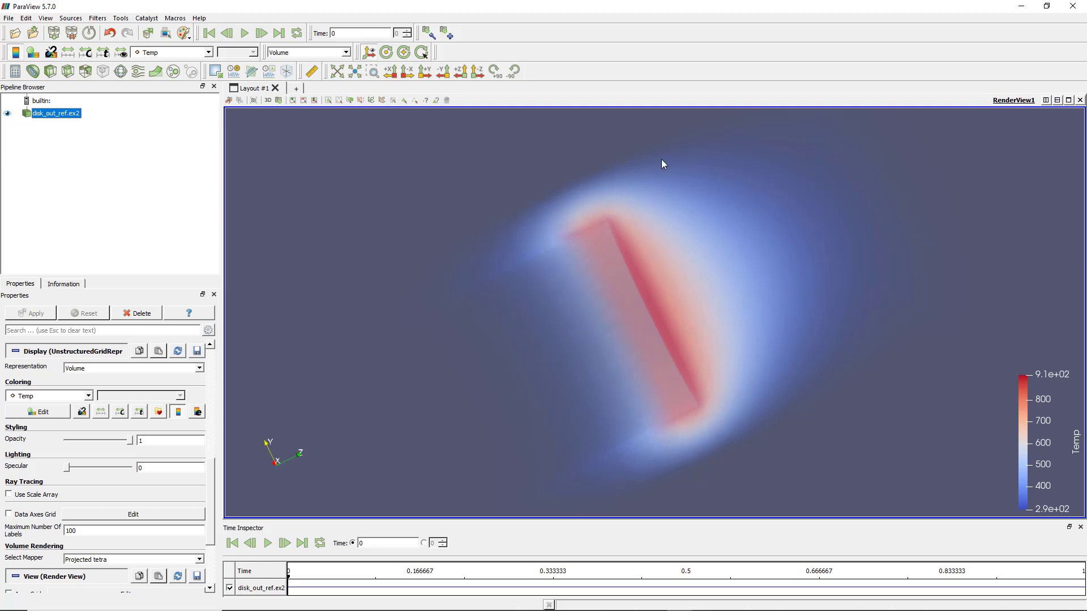
{"action": "left_click_drag", "start_coordinate": [522, 354], "coordinate": [587, 304]}
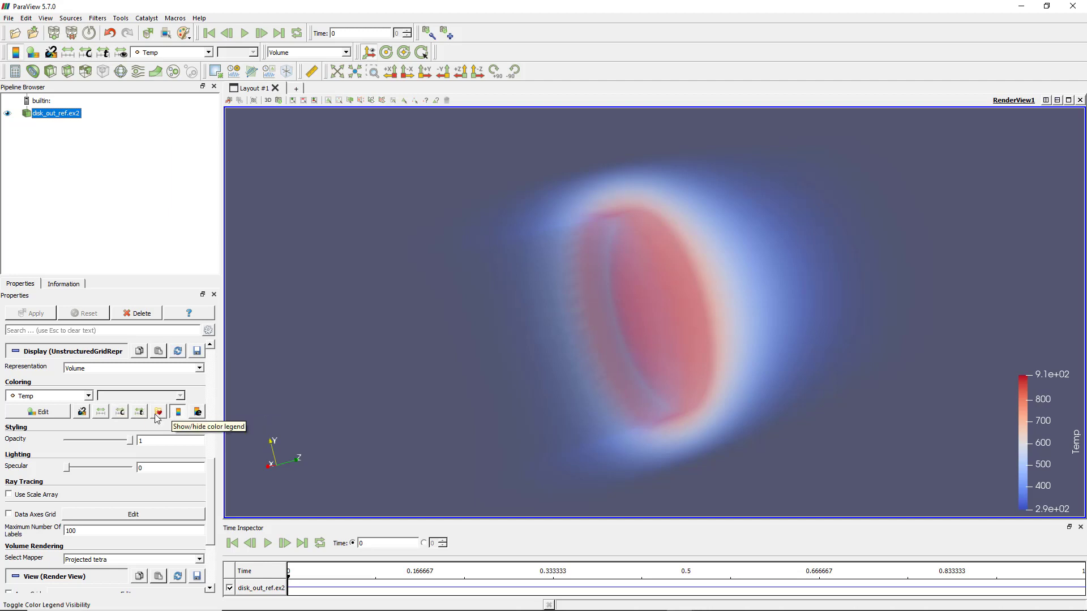
- Open the color map editor for the dataset's Temp coloring
{"action": "left_click", "coordinate": [35, 413]}
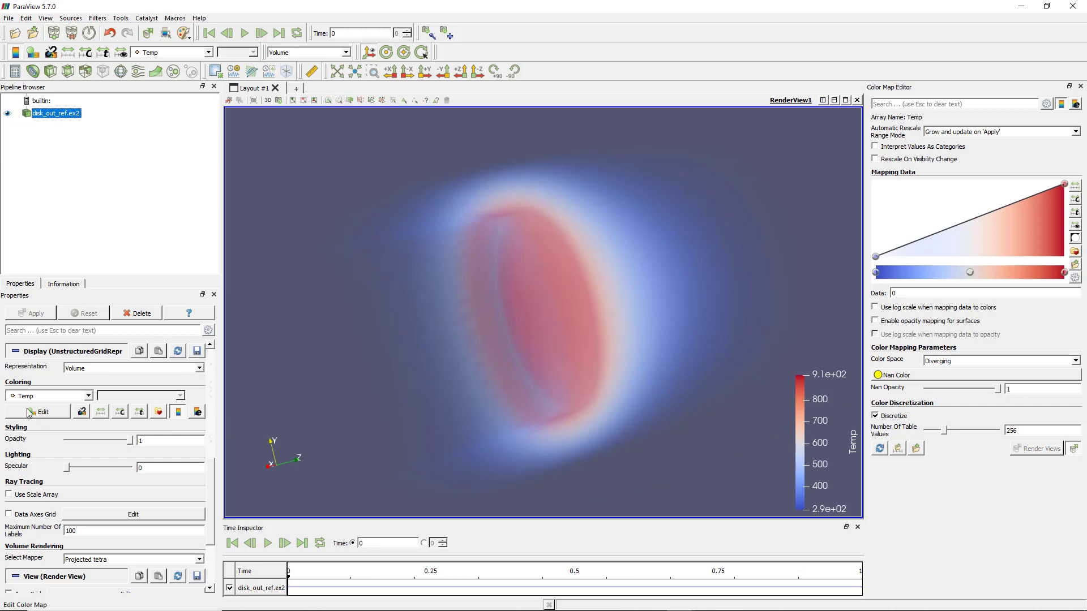
{"action": "left_click", "coordinate": [46, 18]}
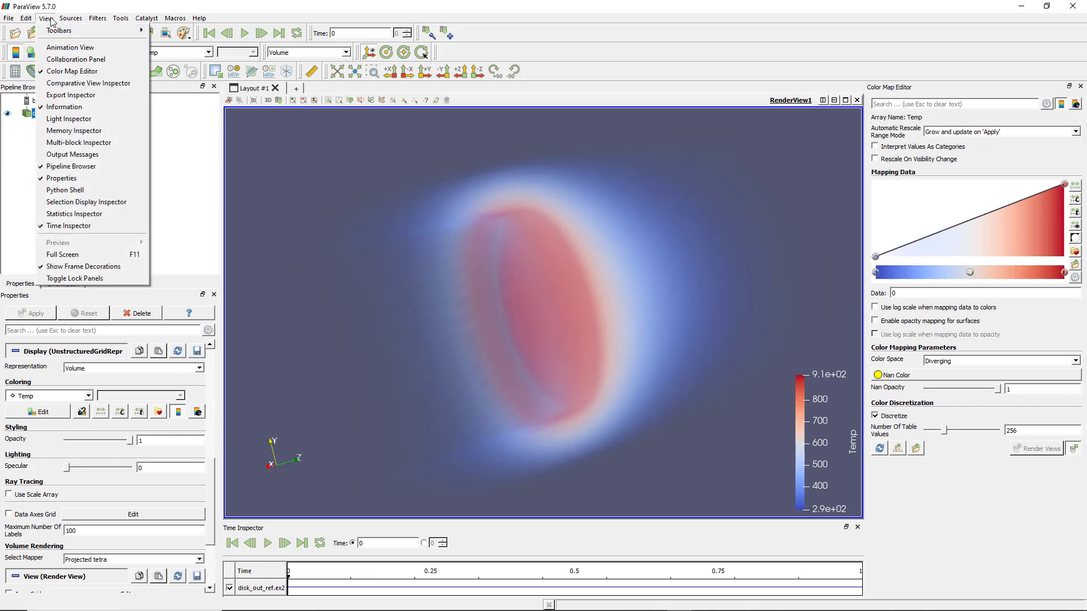
{"action": "left_click", "coordinate": [46, 18]}
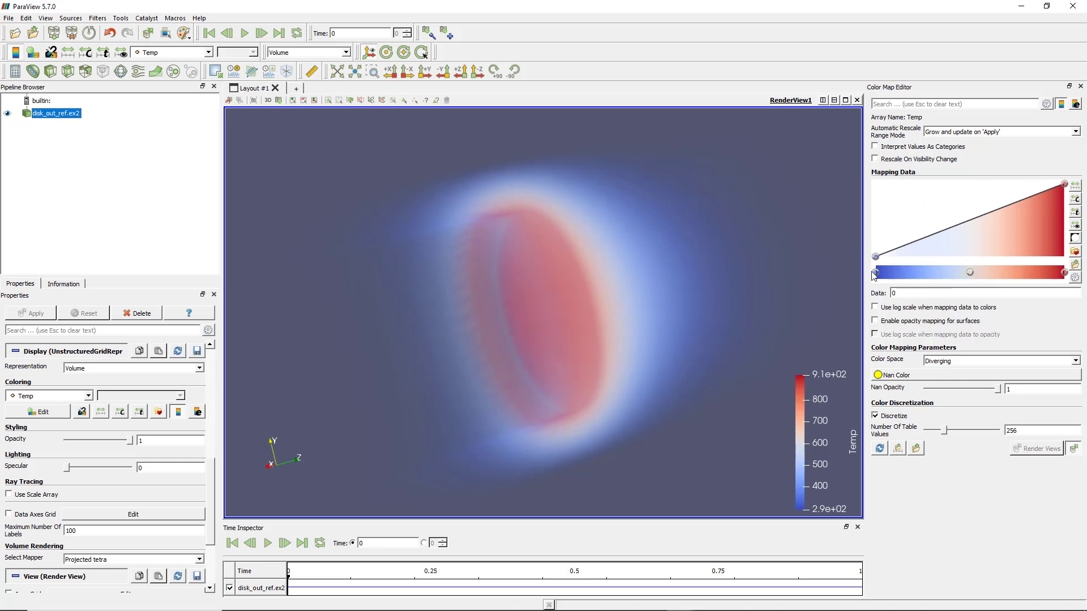
- Shift the middle color point of the Temp map slightly higher and add color control points at about 384, 453 and 749
{"action": "left_click_drag", "start_coordinate": [978, 274], "coordinate": [926, 277]}
{"action": "left_click", "coordinate": [926, 276]}
{"action": "left_click", "coordinate": [1022, 273]}
{"action": "left_click", "coordinate": [922, 274]}
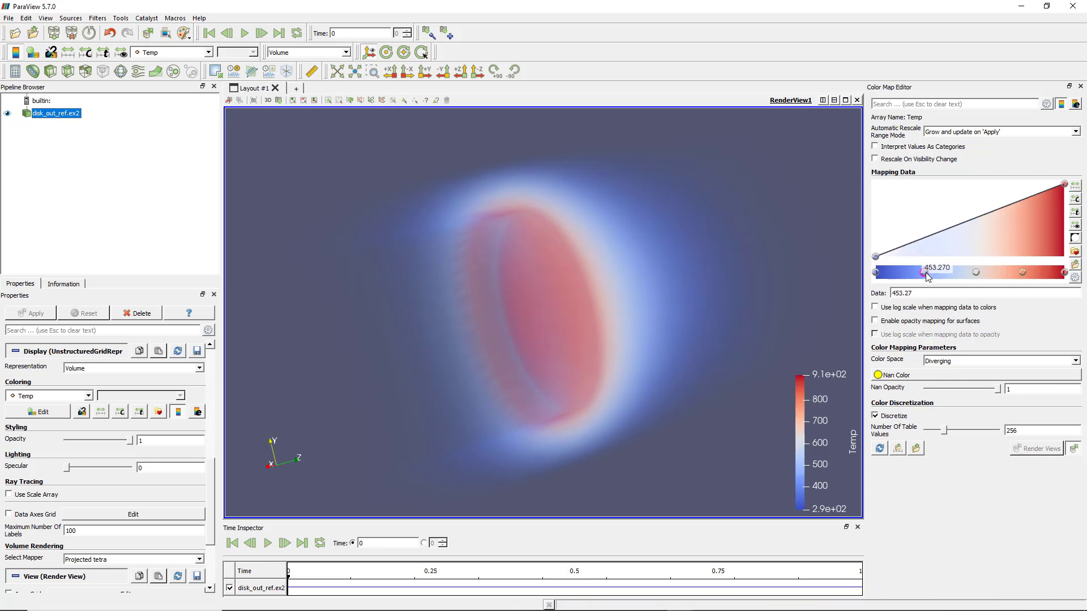
{"action": "left_click_drag", "start_coordinate": [919, 277], "coordinate": [898, 276]}
{"action": "left_click_drag", "start_coordinate": [599, 291], "coordinate": [454, 271]}
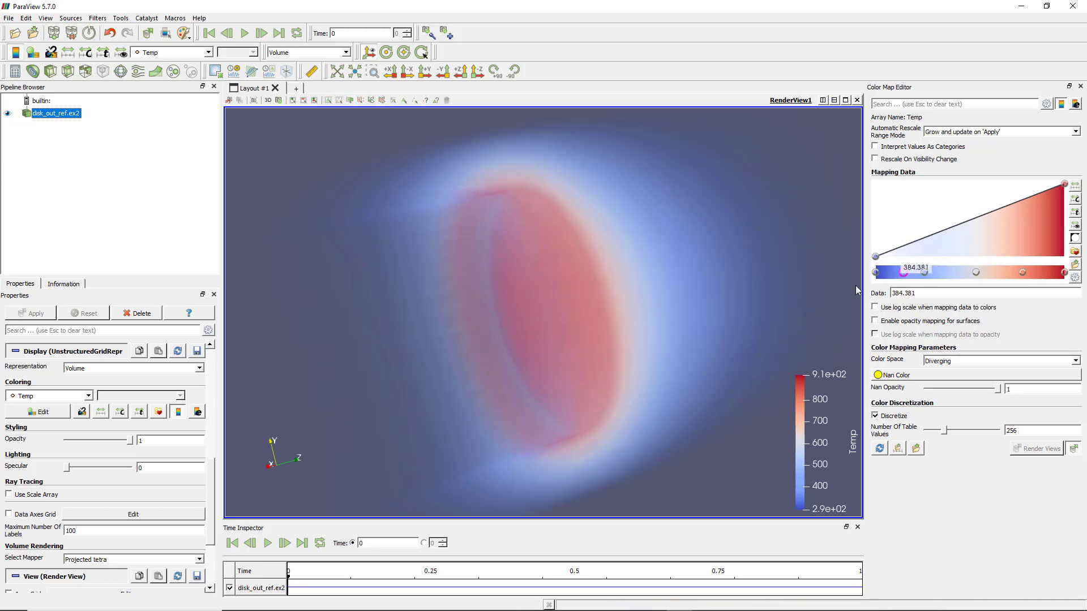
{"action": "left_click_drag", "start_coordinate": [1030, 274], "coordinate": [1013, 277]}
{"action": "left_click_drag", "start_coordinate": [555, 287], "coordinate": [556, 290]}
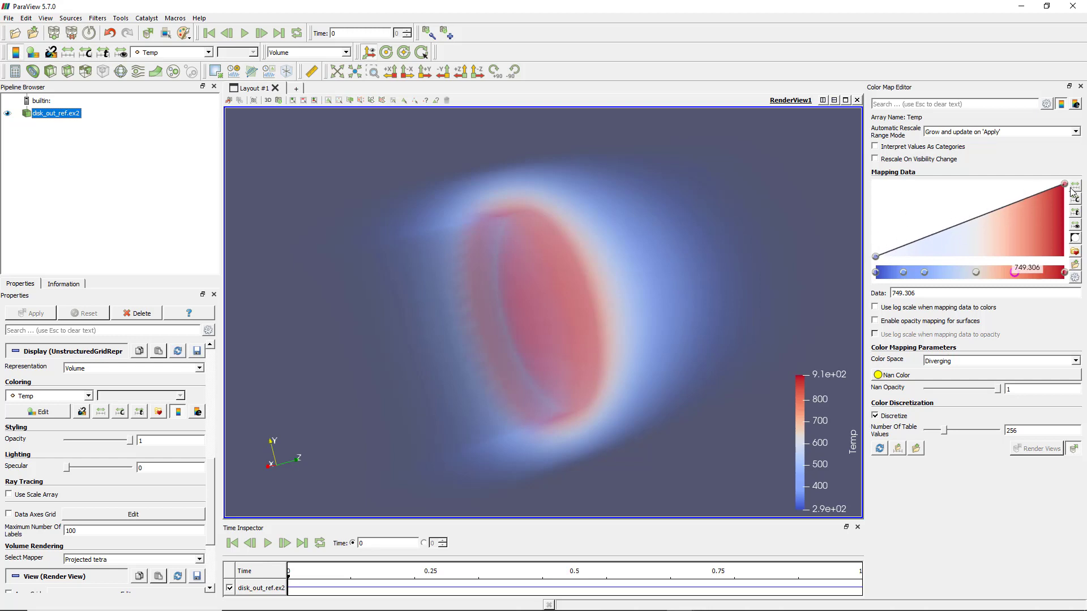
- Add an opacity point at about 738 with opacity 0.586 and raise the minimum temperature's opacity to about 0.195
{"action": "mouse_move", "coordinate": [1018, 200]}
{"action": "left_mouse_down"}
{"action": "mouse_move", "coordinate": [1019, 223]}
{"action": "mouse_move", "coordinate": [1010, 191]}
{"action": "mouse_move", "coordinate": [1011, 230]}
{"action": "mouse_move", "coordinate": [1011, 214]}
{"action": "left_mouse_up"}
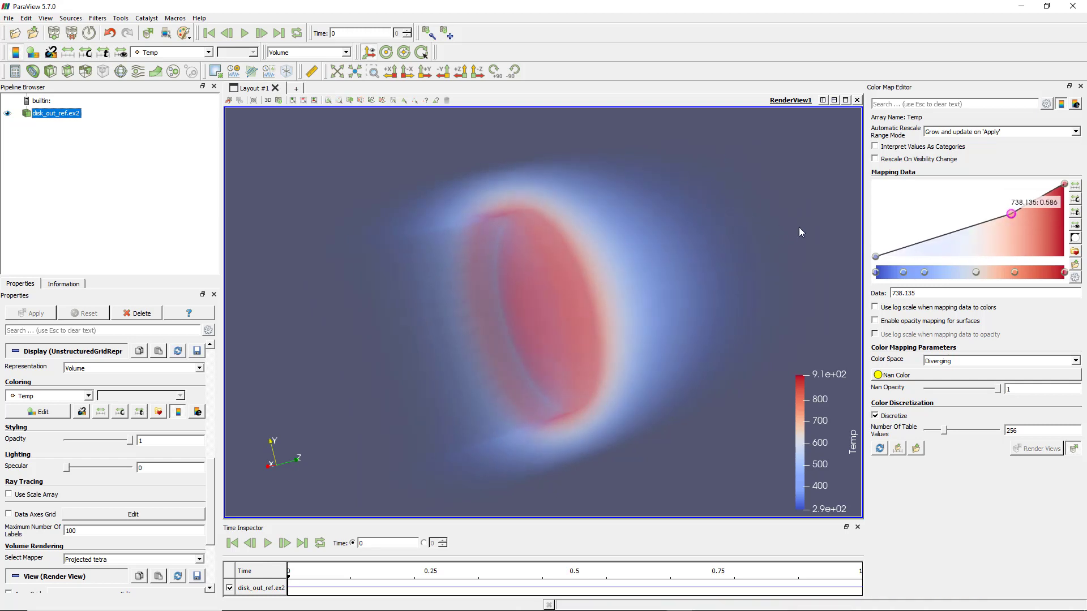
{"action": "left_click_drag", "start_coordinate": [876, 256], "coordinate": [863, 214]}
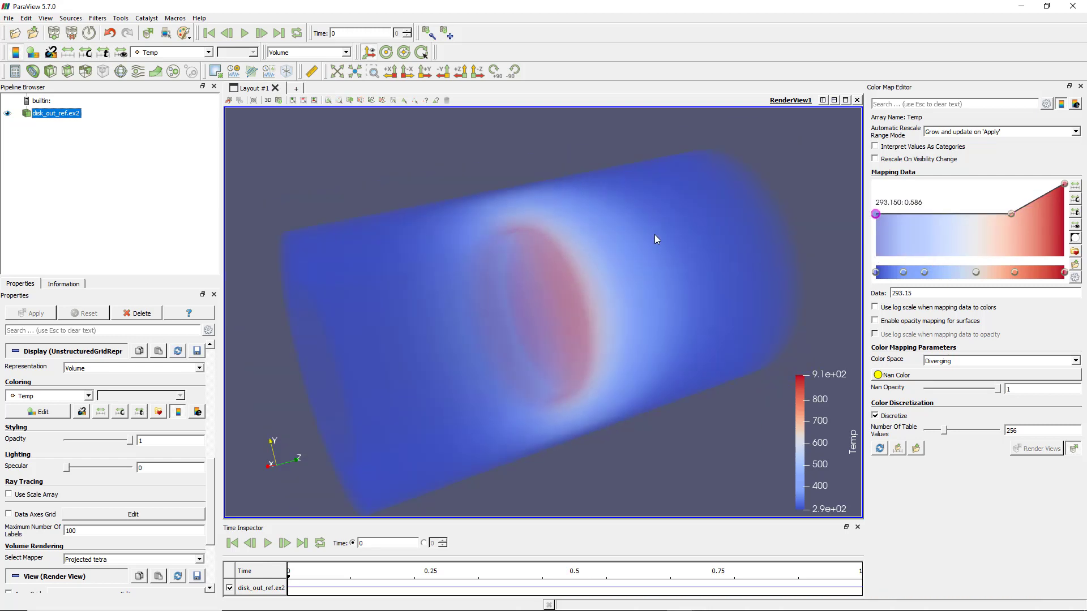
{"action": "left_click_drag", "start_coordinate": [420, 354], "coordinate": [524, 291]}
{"action": "left_click_drag", "start_coordinate": [875, 214], "coordinate": [821, 239]}
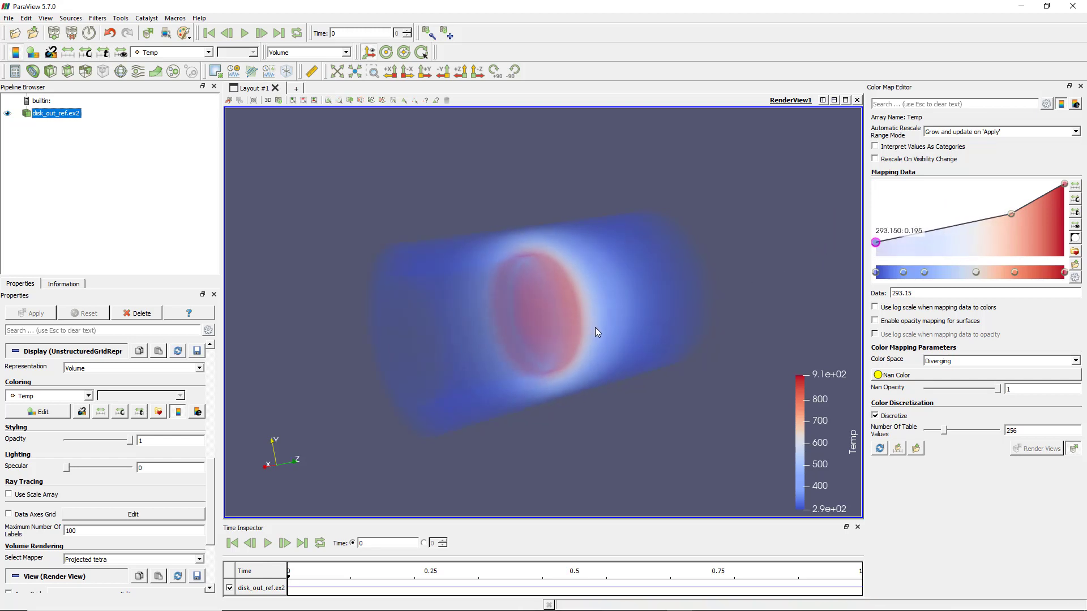
- Add two midrange opacity points, one at about 574 with opacity 0.375, and slightly lower the opacity at the minimum temperature
{"action": "left_click_drag", "start_coordinate": [567, 348], "coordinate": [587, 322]}
{"action": "mouse_move", "coordinate": [962, 243]}
{"action": "left_mouse_down"}
{"action": "mouse_move", "coordinate": [963, 234]}
{"action": "mouse_move", "coordinate": [936, 237]}
{"action": "mouse_move", "coordinate": [961, 231]}
{"action": "left_mouse_up"}
{"action": "left_click", "coordinate": [952, 232]}
{"action": "key", "text": "Home"}
{"action": "key", "text": "Down"}
{"action": "key", "text": "Down"}
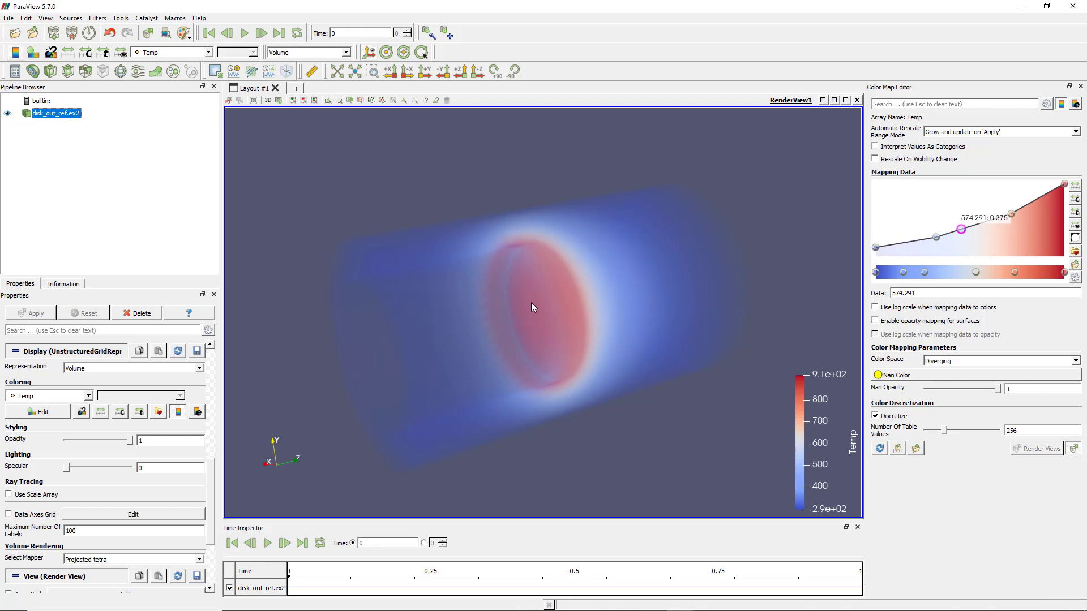
{"action": "left_click_drag", "start_coordinate": [488, 290], "coordinate": [512, 284]}
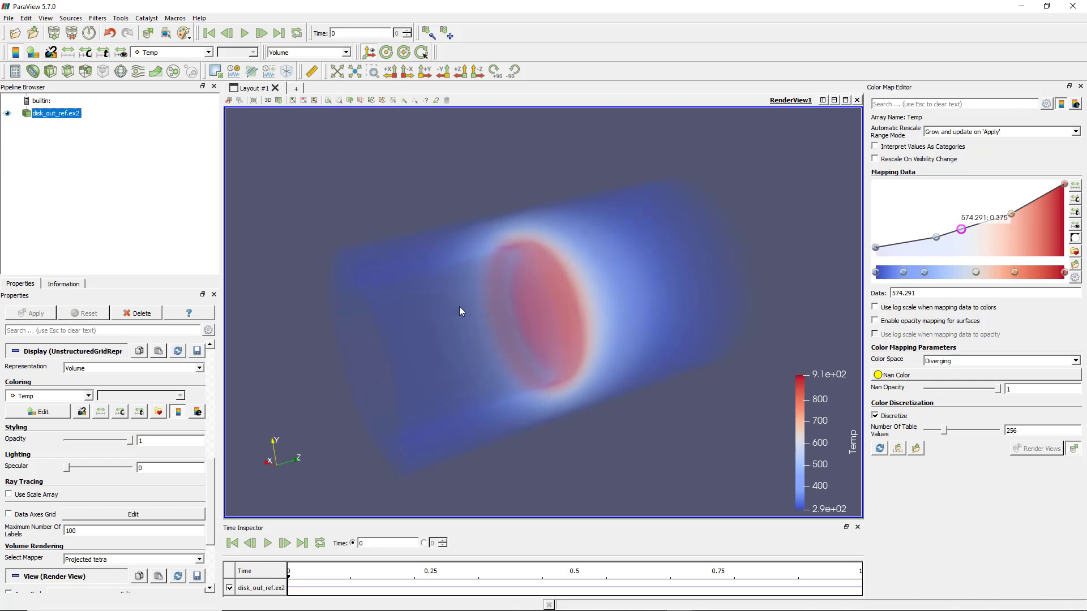
{"action": "left_click_drag", "start_coordinate": [532, 288], "coordinate": [558, 282]}
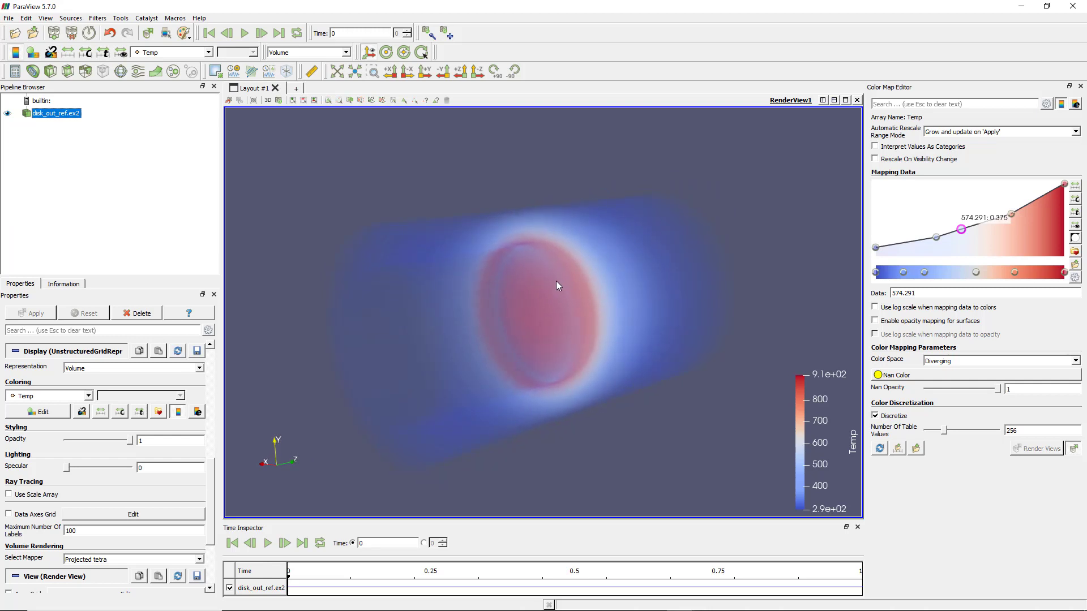
{"action": "mouse_move", "coordinate": [556, 281]}
{"action": "left_mouse_down"}
{"action": "mouse_move", "coordinate": [602, 263]}
{"action": "mouse_move", "coordinate": [544, 288]}
{"action": "left_mouse_up"}
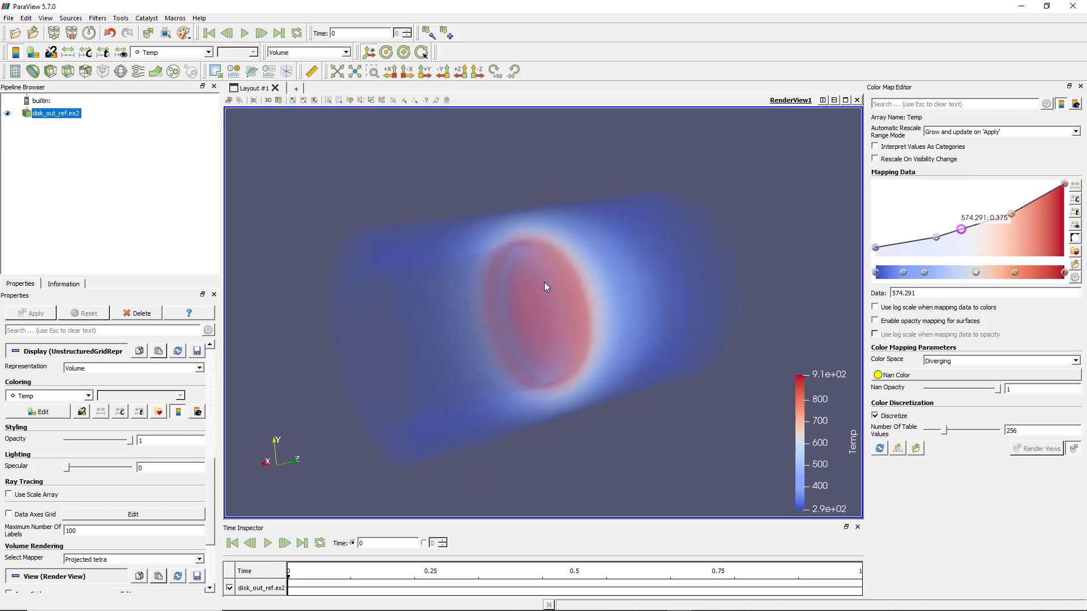
{"action": "scroll", "coordinate": [511, 317], "scroll_direction": "up", "scroll_amount": 2}
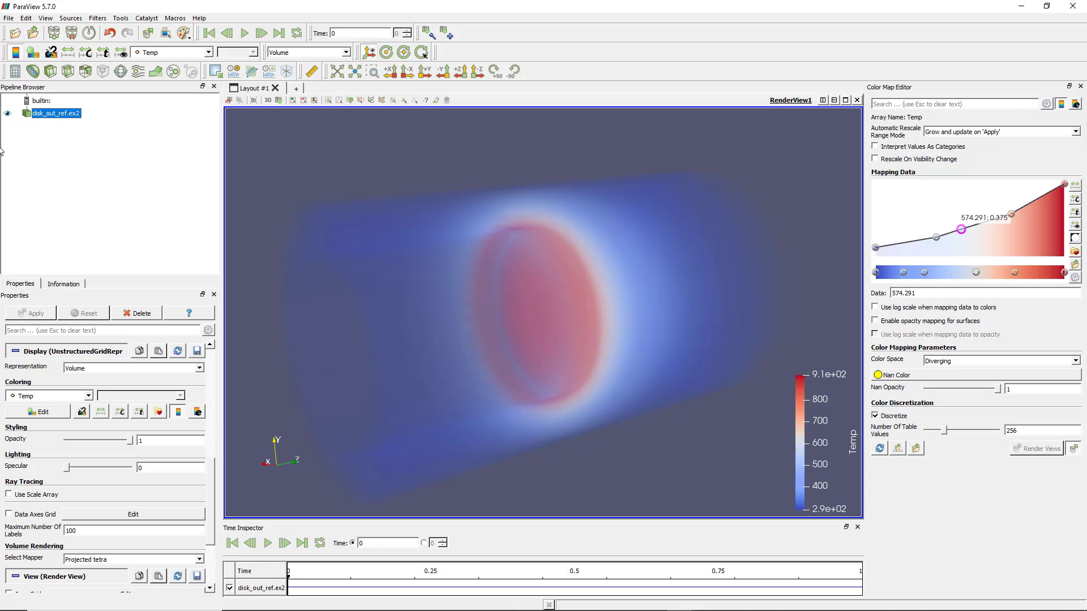
- Apply a Stream Tracer with a high resolution line source to disk_out_ref.ex2 and hide the volume-rendered dataset
{"action": "right_click", "coordinate": [58, 117]}
{"action": "left_click", "coordinate": [57, 117]}
{"action": "left_click", "coordinate": [97, 18]}
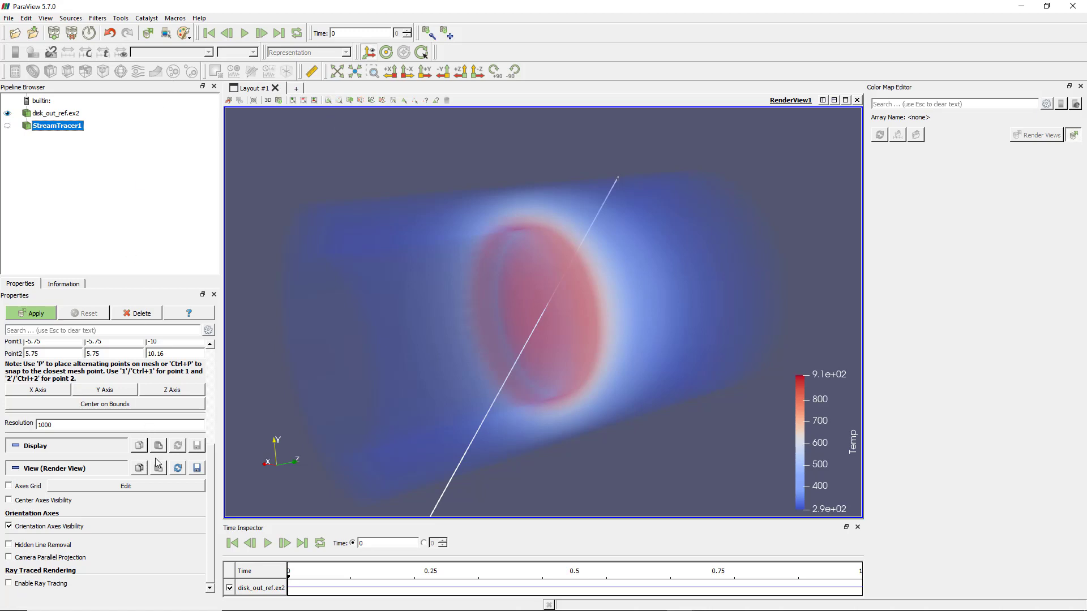
{"action": "left_click", "coordinate": [50, 317]}
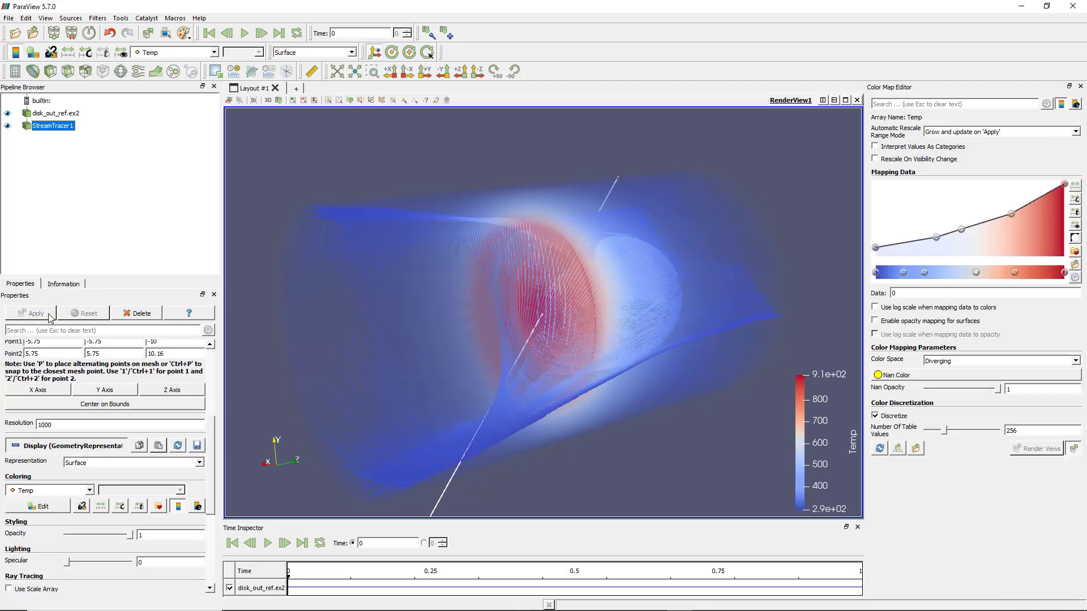
{"action": "mouse_move", "coordinate": [521, 290]}
{"action": "left_mouse_down"}
{"action": "mouse_move", "coordinate": [536, 285]}
{"action": "mouse_move", "coordinate": [519, 281]}
{"action": "left_mouse_up"}
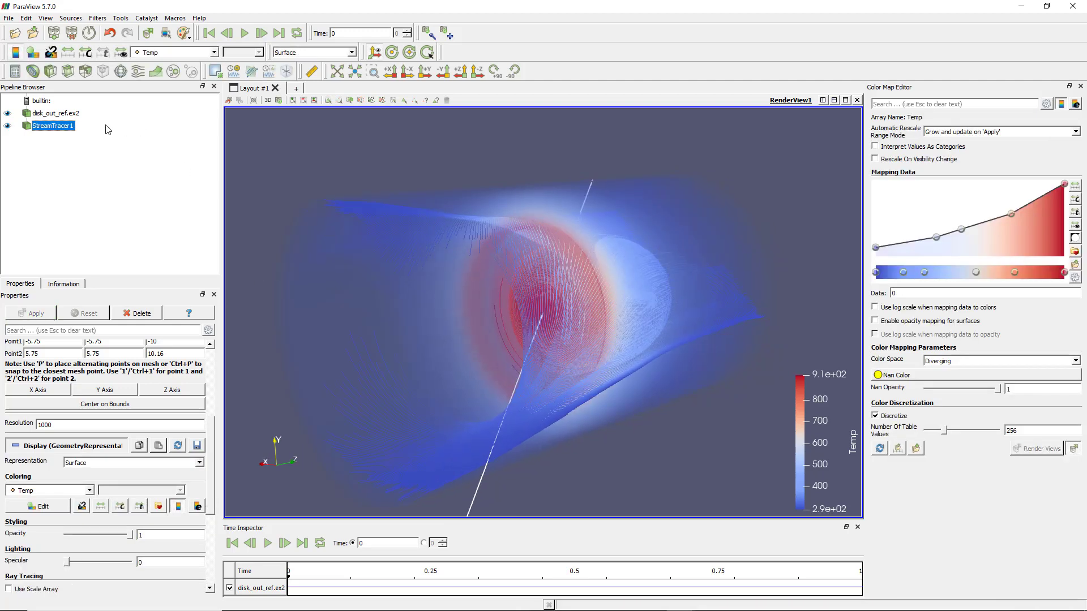
{"action": "left_click", "coordinate": [8, 113]}
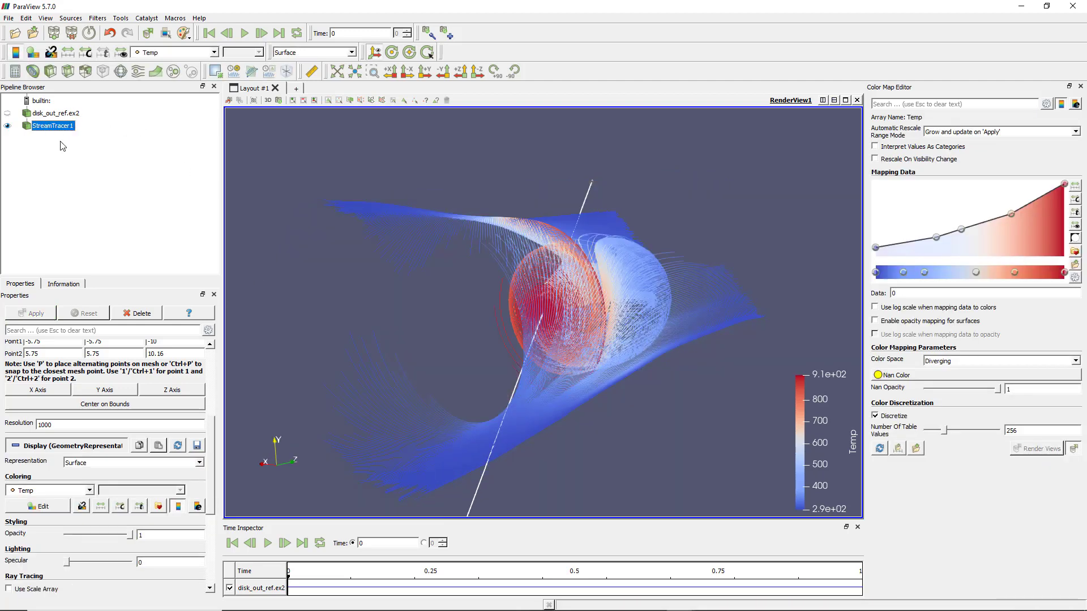
{"action": "left_click_drag", "start_coordinate": [436, 272], "coordinate": [437, 270]}
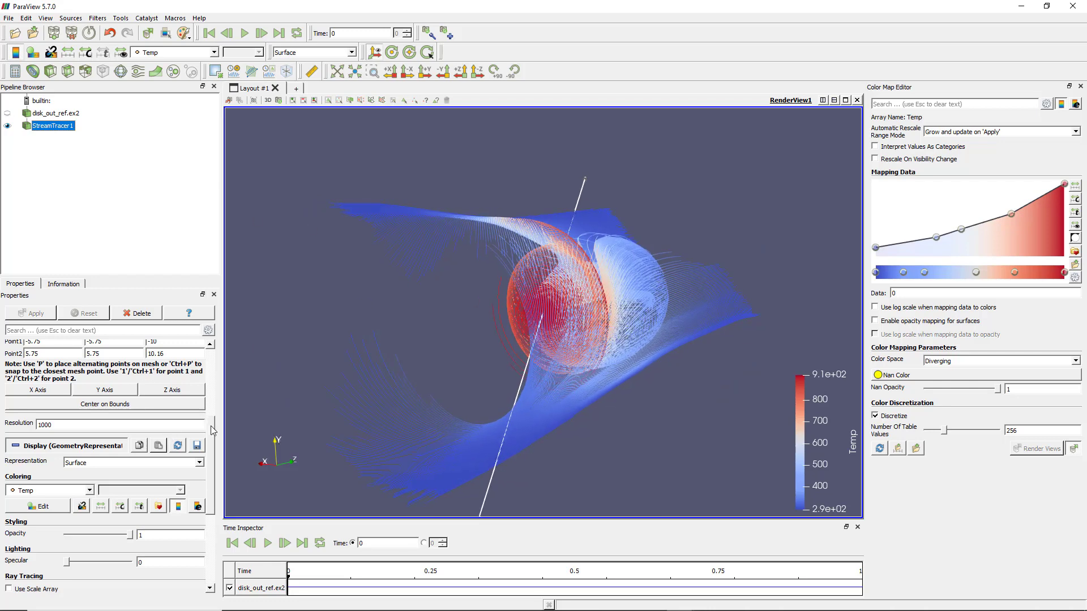
{"action": "scroll", "coordinate": [212, 447], "scroll_direction": "down", "scroll_amount": 3}
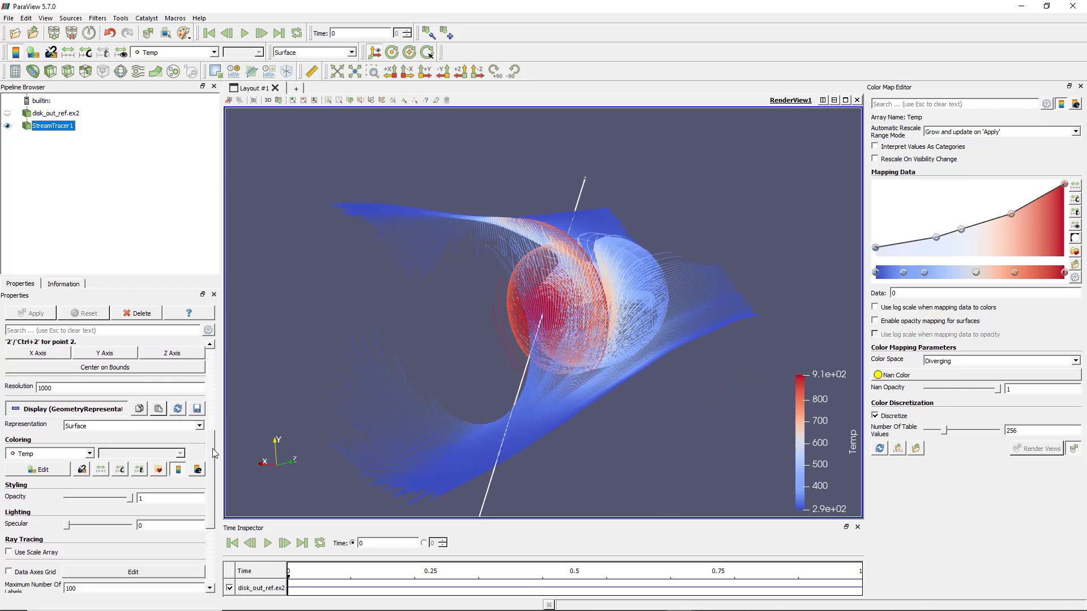
{"action": "left_click", "coordinate": [106, 419]}
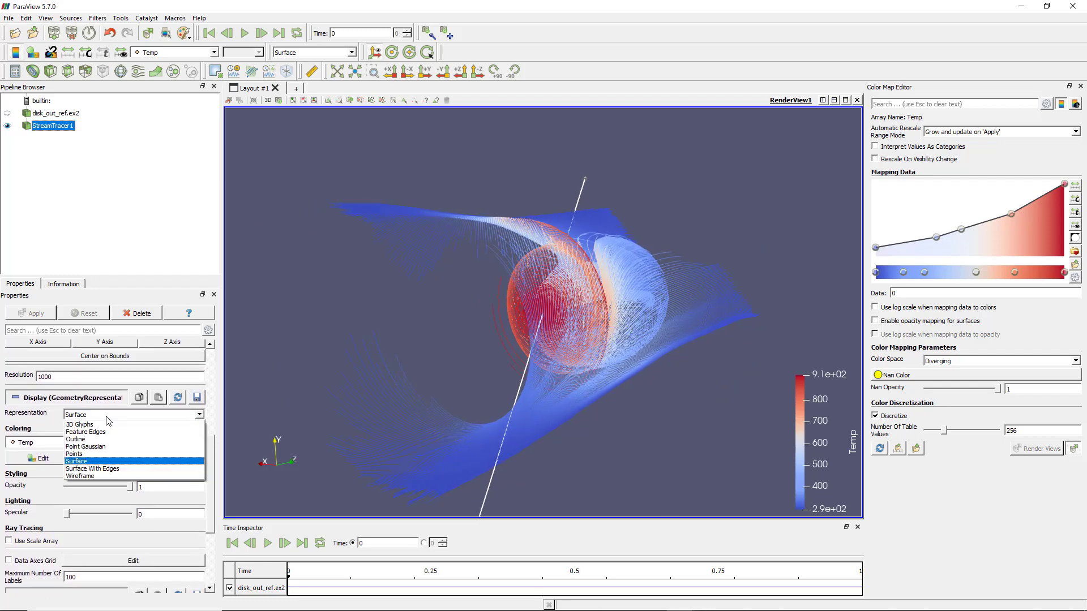
{"action": "left_click", "coordinate": [115, 463]}
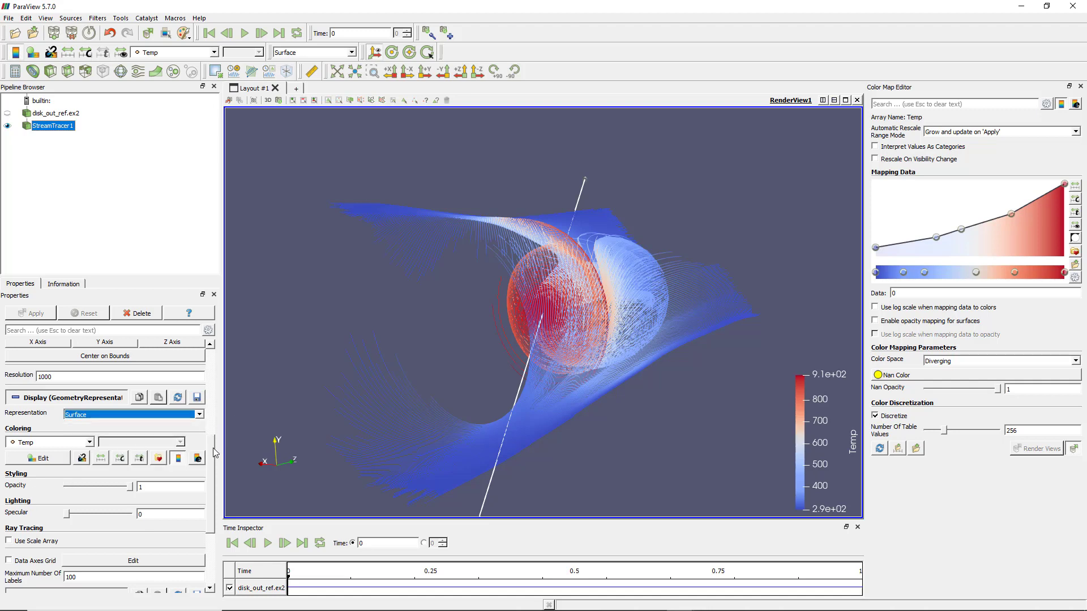
- Change the stream tracer's seed type to Point Source, hide its seed sphere and apply the change
{"action": "scroll", "coordinate": [215, 434], "scroll_direction": "up", "scroll_amount": 2}
{"action": "scroll", "coordinate": [215, 434], "scroll_direction": "up", "scroll_amount": 10}
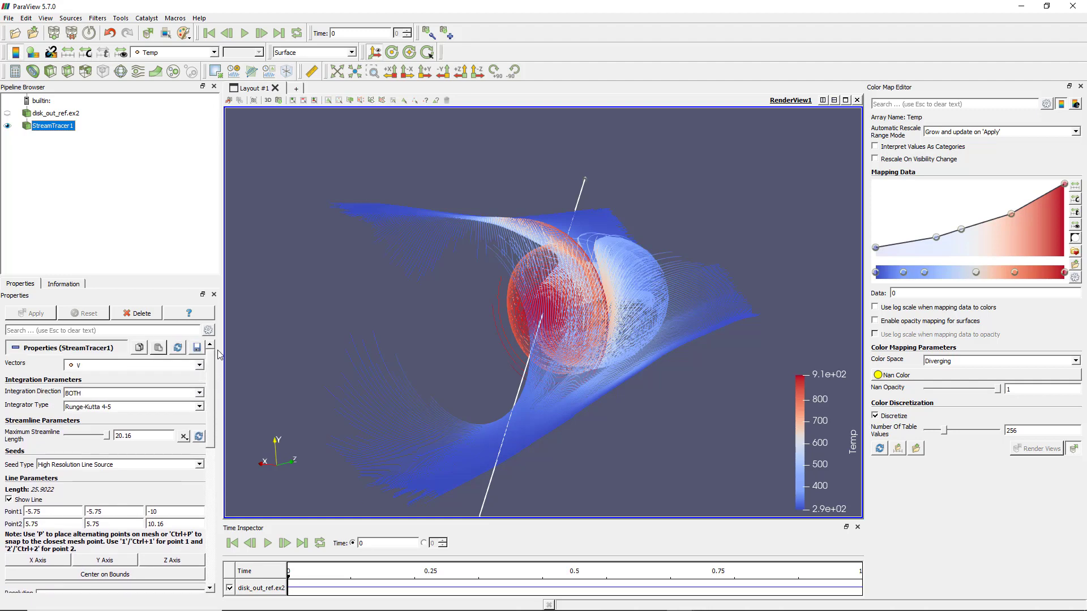
{"action": "left_click", "coordinate": [123, 466]}
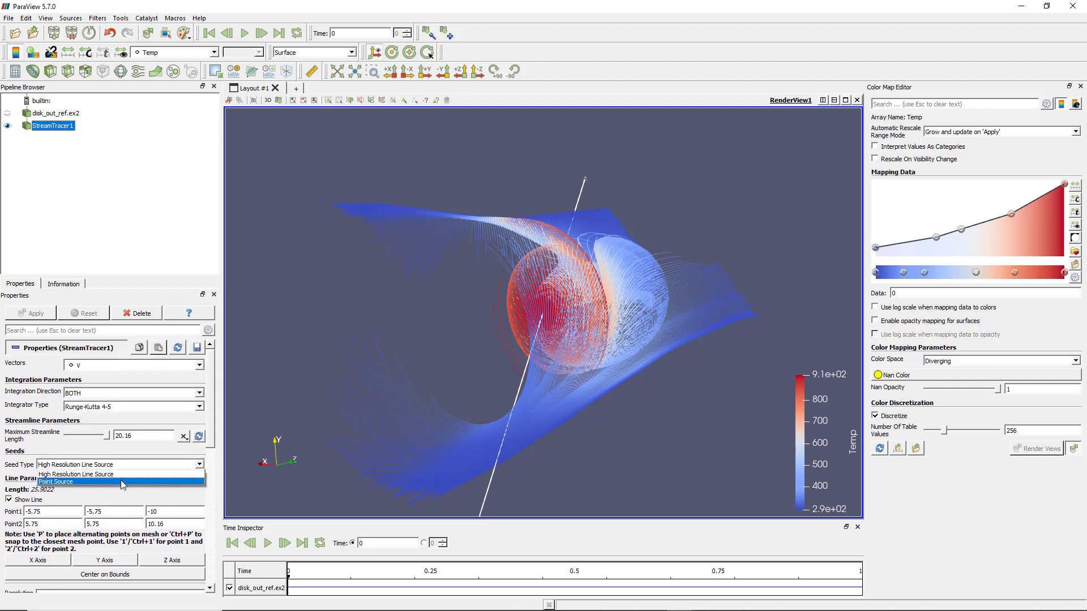
{"action": "left_click", "coordinate": [121, 480]}
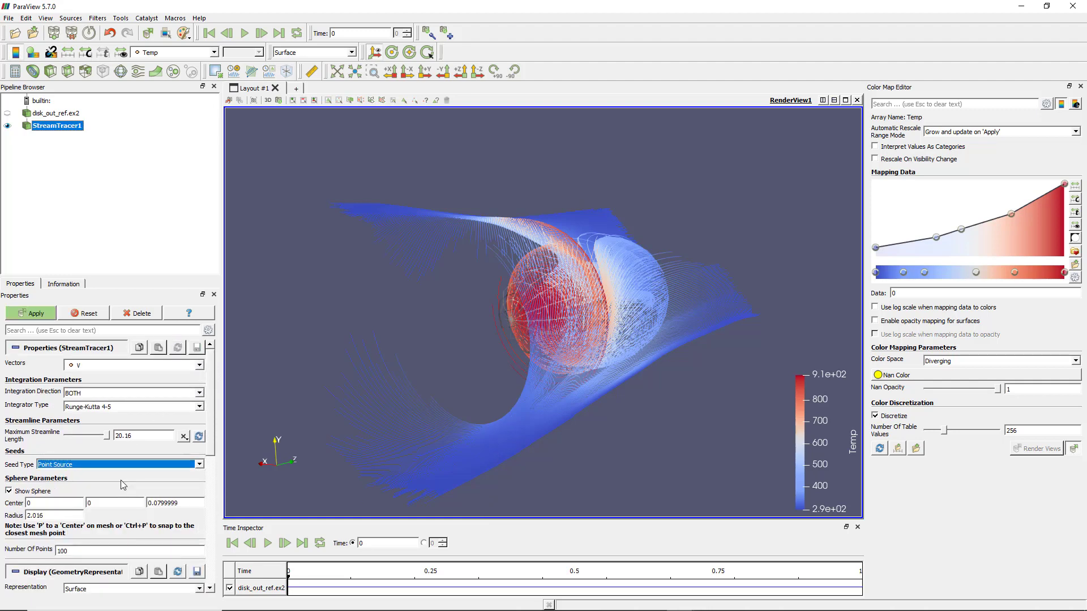
{"action": "left_click", "coordinate": [9, 491]}
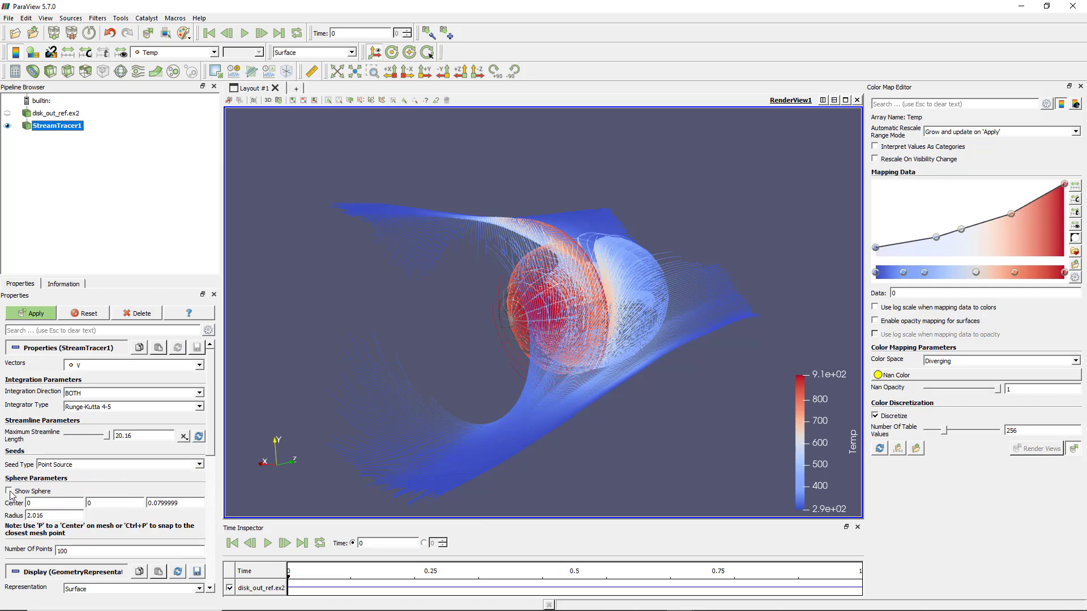
{"action": "left_click", "coordinate": [44, 315]}
{"action": "left_click_drag", "start_coordinate": [499, 359], "coordinate": [516, 356]}
{"action": "scroll", "coordinate": [566, 328], "scroll_direction": "up", "scroll_amount": 3}
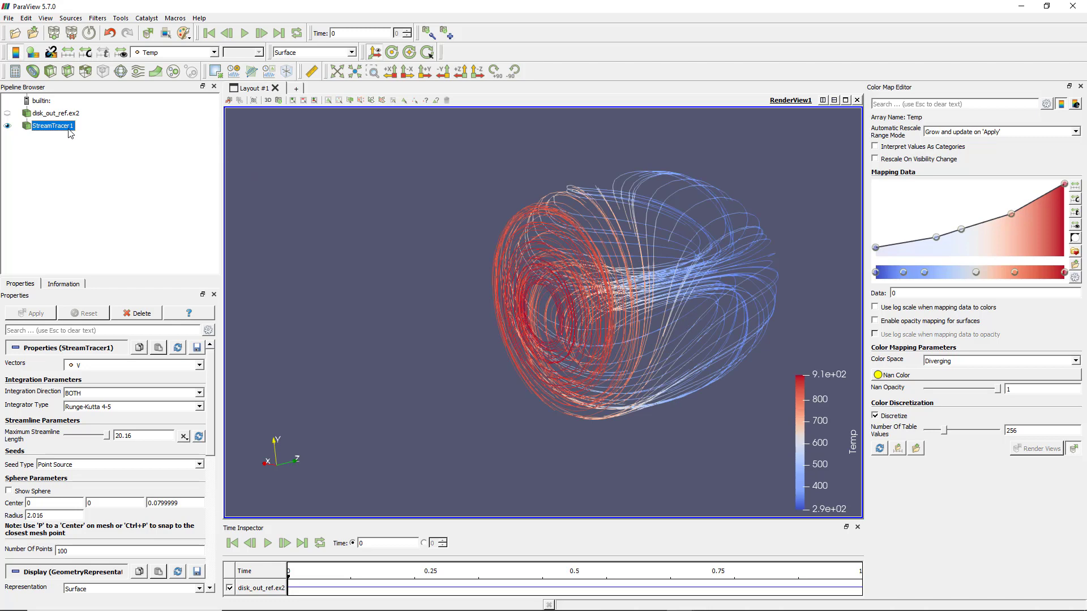
- Apply a Tube filter to StreamTracer1 so the streamlines are drawn as tubes
{"action": "key", "text": "ctrl+space"}
{"action": "type", "text": "tu"}
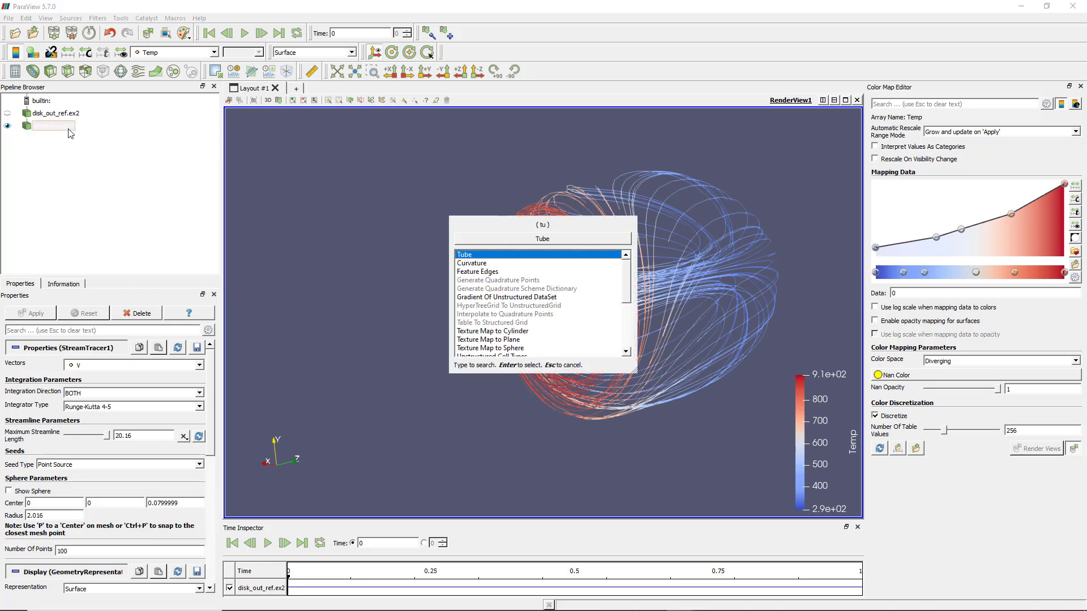
{"action": "key", "text": "Return"}
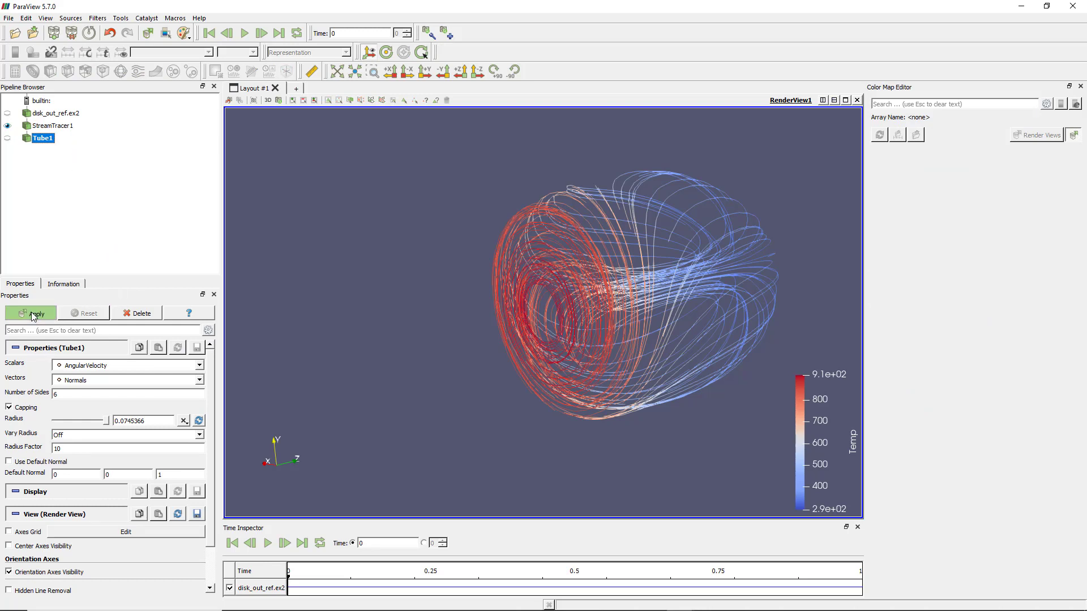
{"action": "mouse_move", "coordinate": [677, 282]}
{"action": "left_mouse_down"}
{"action": "mouse_move", "coordinate": [629, 304]}
{"action": "mouse_move", "coordinate": [691, 290]}
{"action": "mouse_move", "coordinate": [668, 283]}
{"action": "left_mouse_up"}
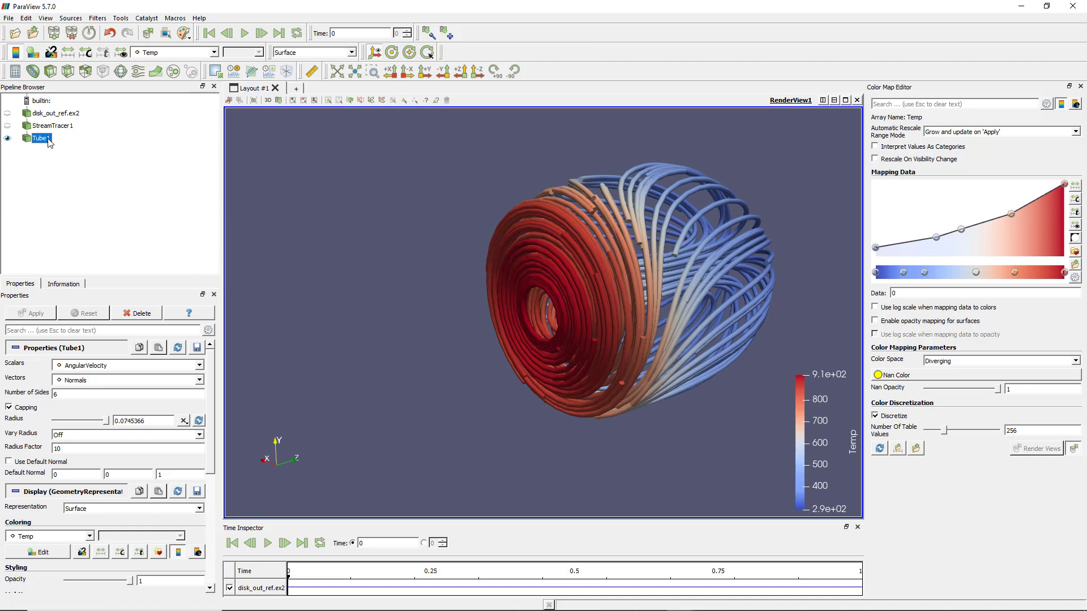
- Apply a Glyph filter with arrow glyphs to Tube1
{"action": "key", "text": "ctrl+space"}
{"action": "type", "text": "gly"}
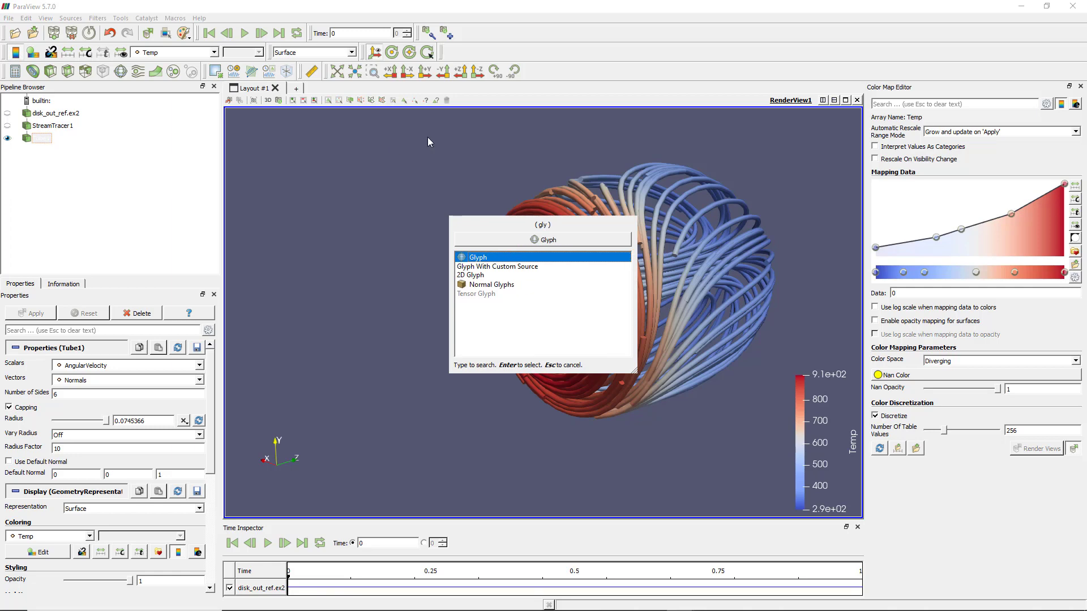
{"action": "double_click", "coordinate": [474, 257]}
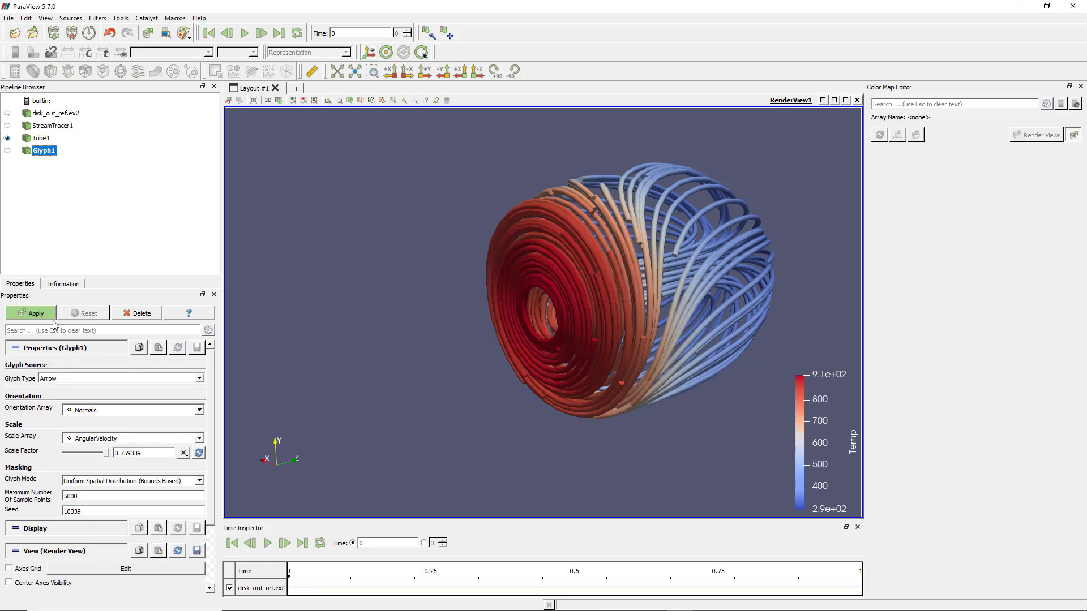
{"action": "left_click", "coordinate": [31, 313]}
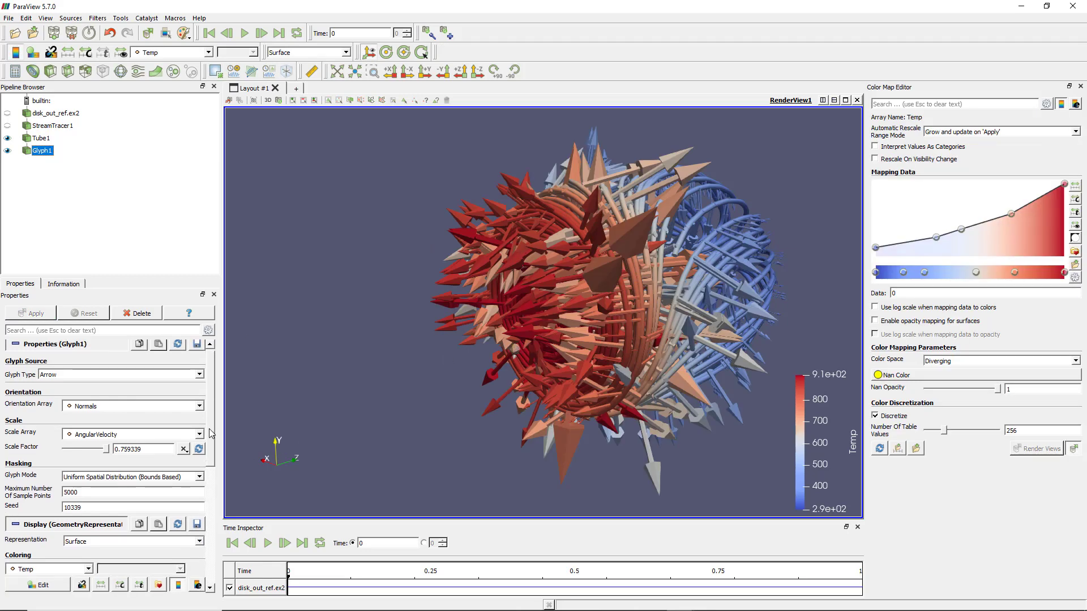
- Set the glyphs' orientation and scale arrays to V, reset the scale factor to its data-based value of 0.0632029, and apply the changes
{"action": "scroll", "coordinate": [210, 435], "scroll_direction": "down", "scroll_amount": 2}
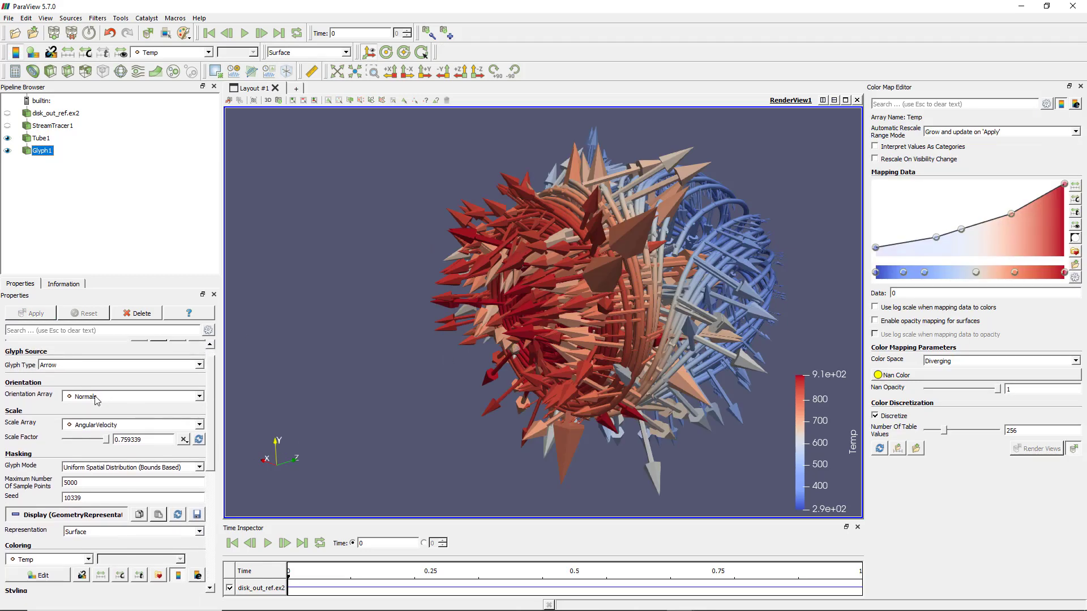
{"action": "left_click", "coordinate": [97, 400]}
{"action": "left_click", "coordinate": [109, 439]}
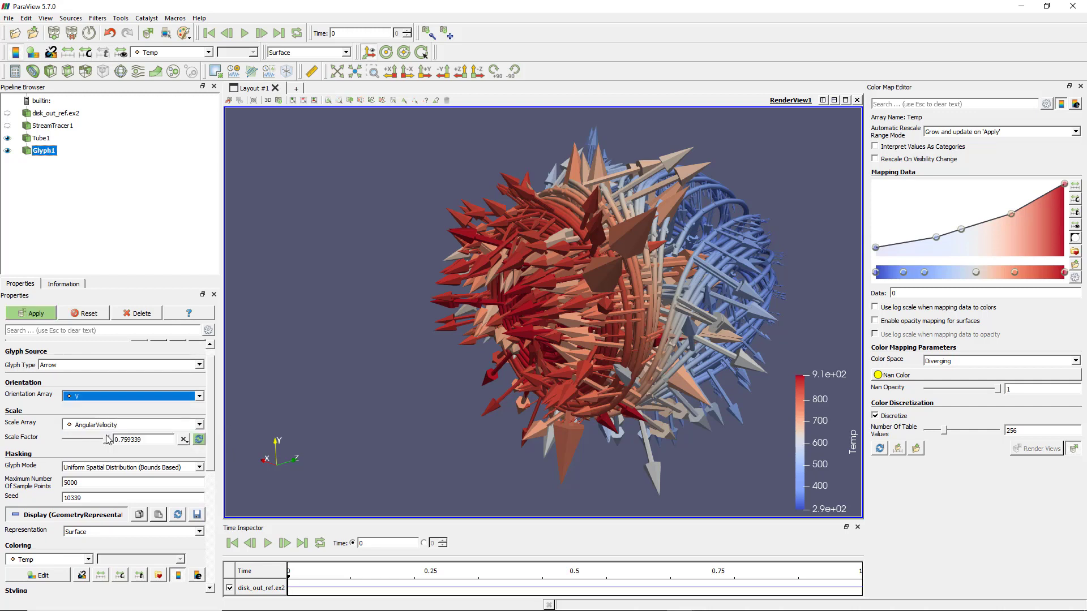
{"action": "left_click", "coordinate": [105, 425]}
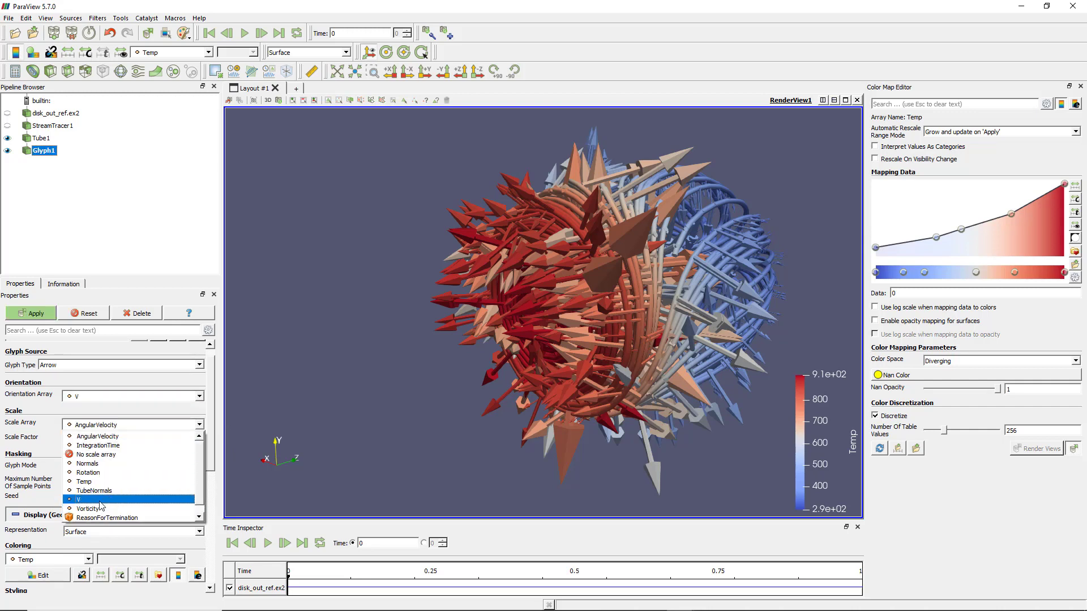
{"action": "left_click", "coordinate": [99, 500]}
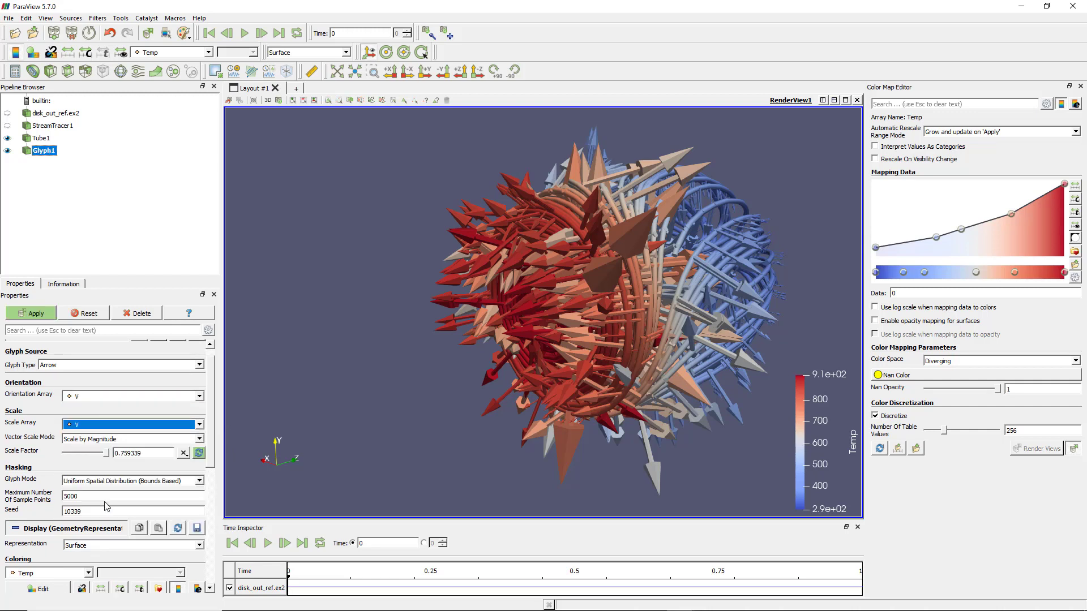
{"action": "left_click", "coordinate": [199, 453]}
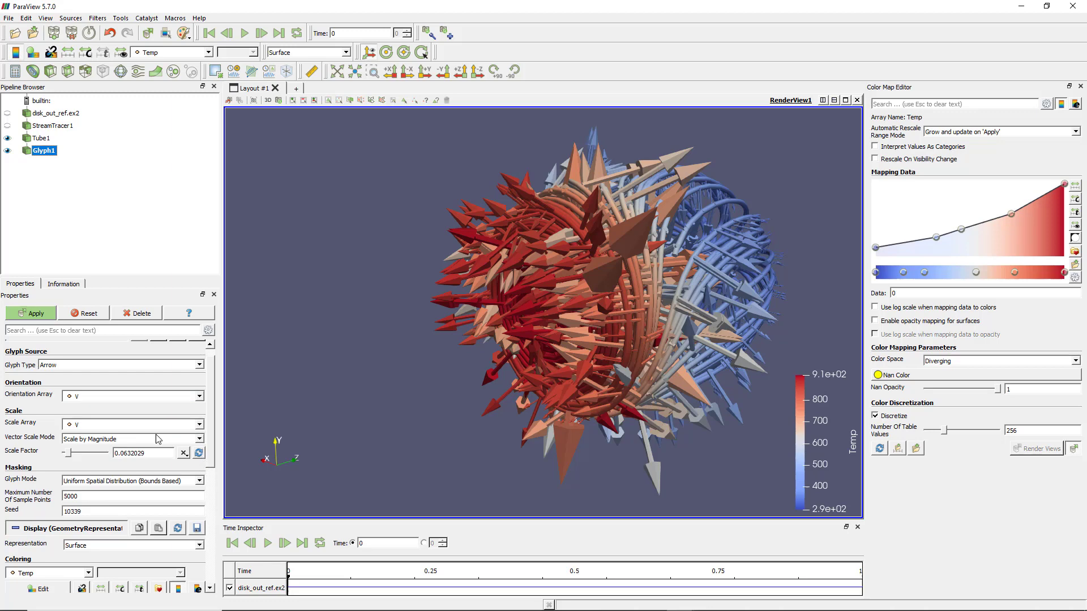
{"action": "left_click", "coordinate": [35, 315]}
{"action": "mouse_move", "coordinate": [616, 315]}
{"action": "left_mouse_down"}
{"action": "mouse_move", "coordinate": [599, 339]}
{"action": "mouse_move", "coordinate": [630, 328]}
{"action": "left_mouse_up"}
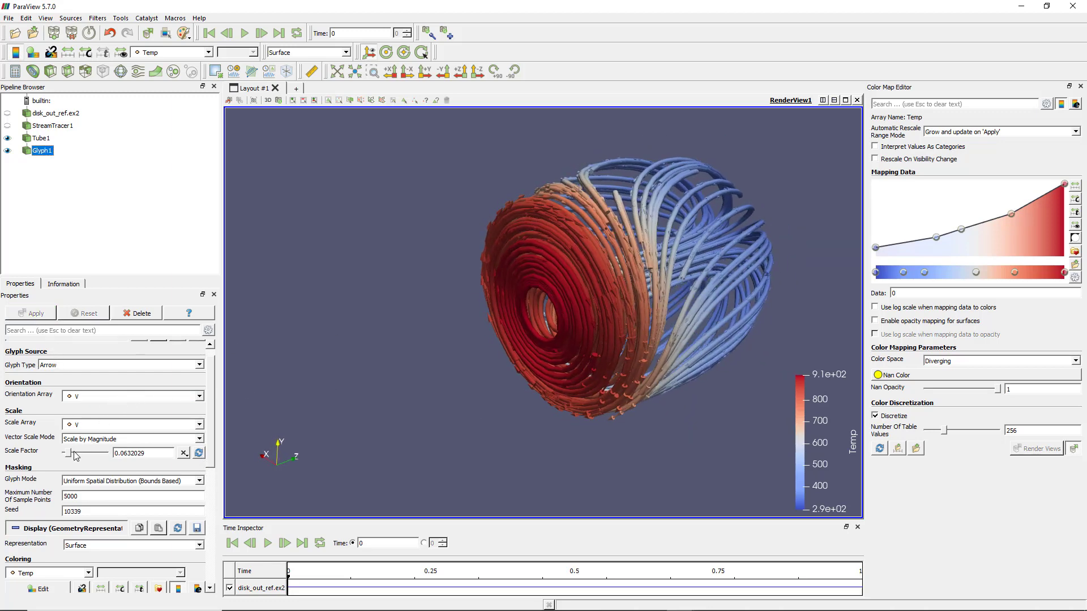
- Increase the glyph scale factor to about 0.12 and apply it to enlarge the arrows along the tubes
{"action": "left_click_drag", "start_coordinate": [72, 457], "coordinate": [74, 452]}
{"action": "left_click", "coordinate": [37, 314]}
{"action": "left_click_drag", "start_coordinate": [474, 308], "coordinate": [640, 288]}
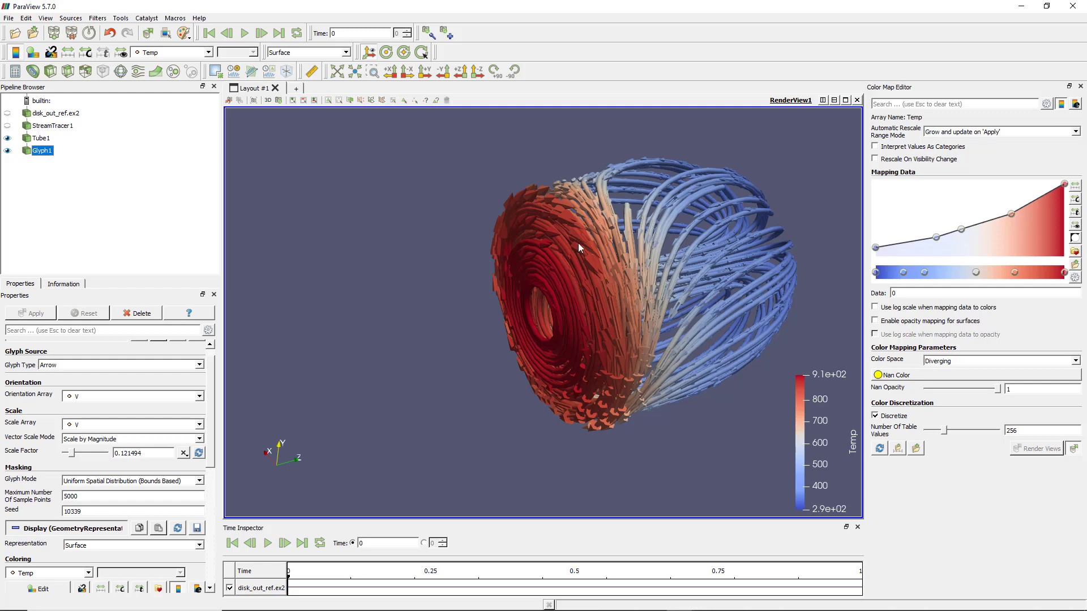
{"action": "mouse_move", "coordinate": [708, 307]}
{"action": "left_mouse_down"}
{"action": "mouse_move", "coordinate": [717, 314]}
{"action": "mouse_move", "coordinate": [719, 301]}
{"action": "left_mouse_up"}
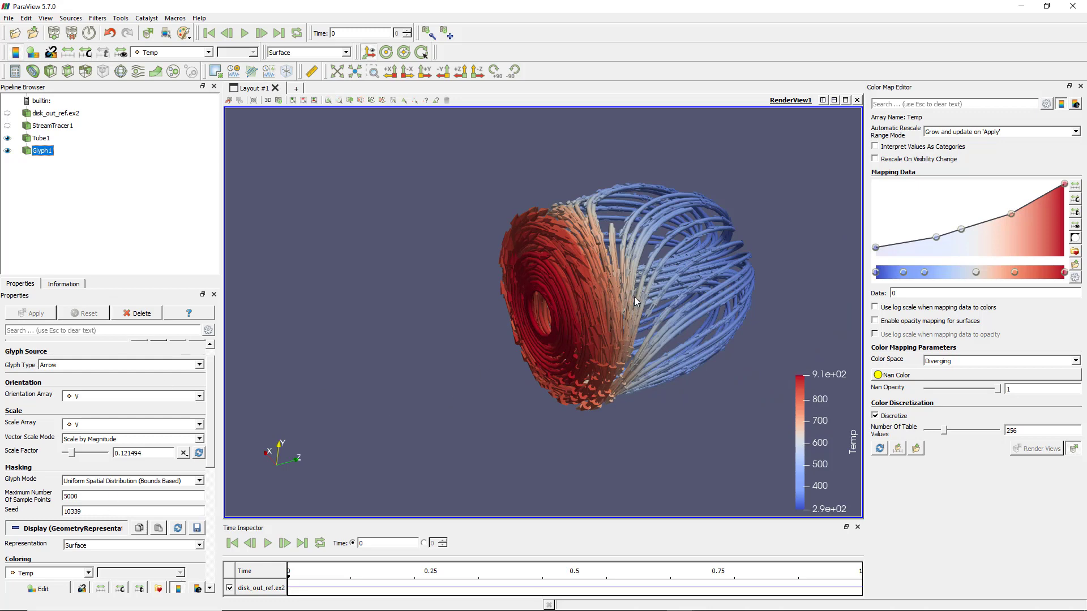
{"action": "mouse_move", "coordinate": [634, 296]}
{"action": "left_mouse_down"}
{"action": "mouse_move", "coordinate": [606, 307]}
{"action": "mouse_move", "coordinate": [646, 297]}
{"action": "left_mouse_up"}
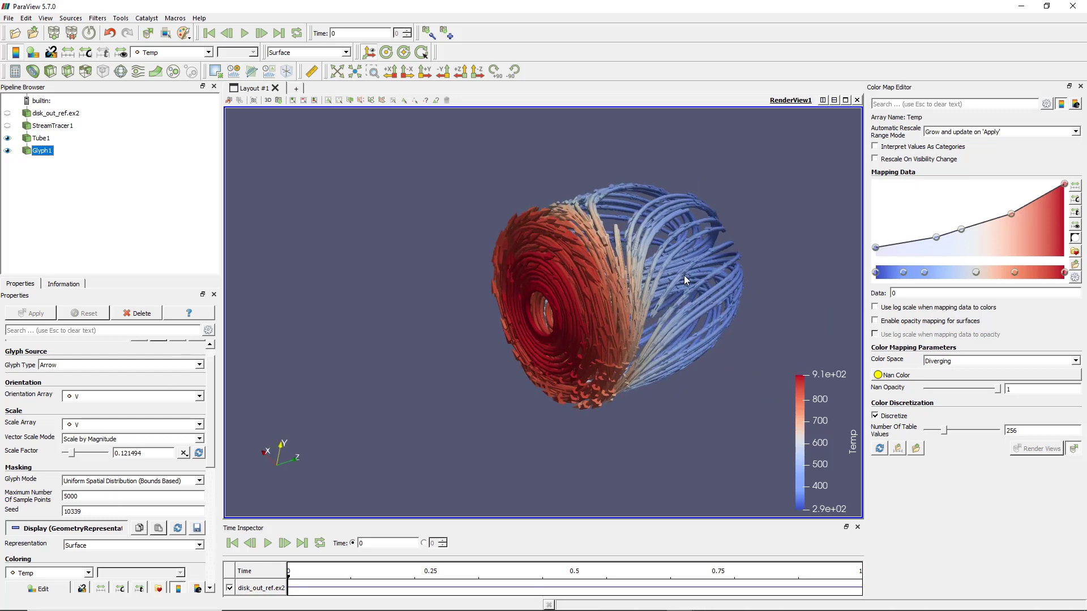
{"action": "scroll", "coordinate": [685, 276], "scroll_direction": "up", "scroll_amount": 2}
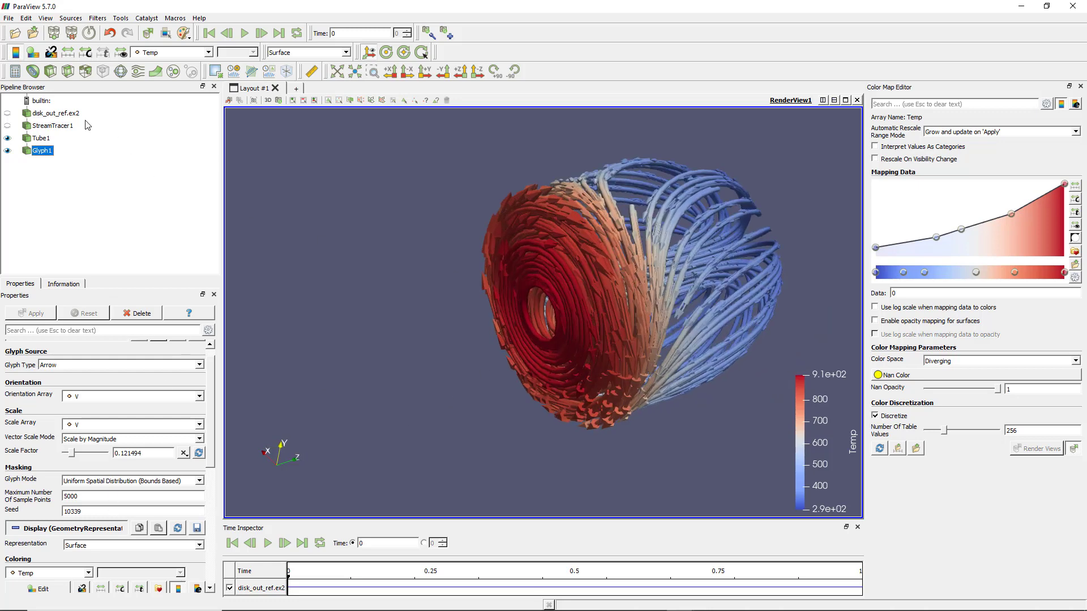
- Show the disk_out_ref.ex2 volume rendering together with the tubes and glyphs, and select Tube1 in the pipeline
{"action": "left_click", "coordinate": [8, 113]}
{"action": "scroll", "coordinate": [606, 252], "scroll_direction": "down", "scroll_amount": 5}
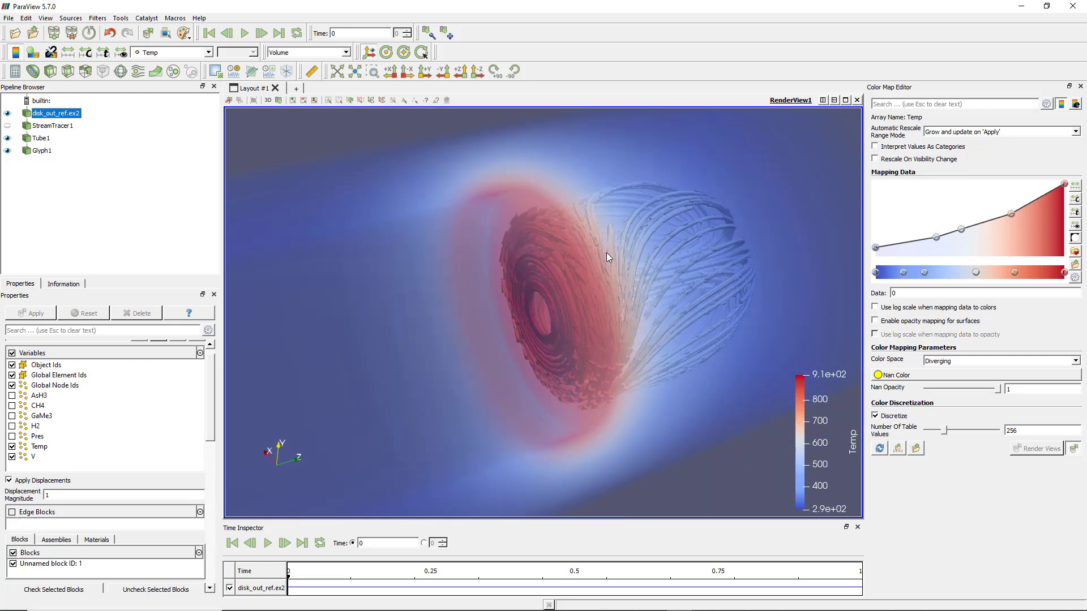
{"action": "left_click_drag", "start_coordinate": [620, 293], "coordinate": [646, 307]}
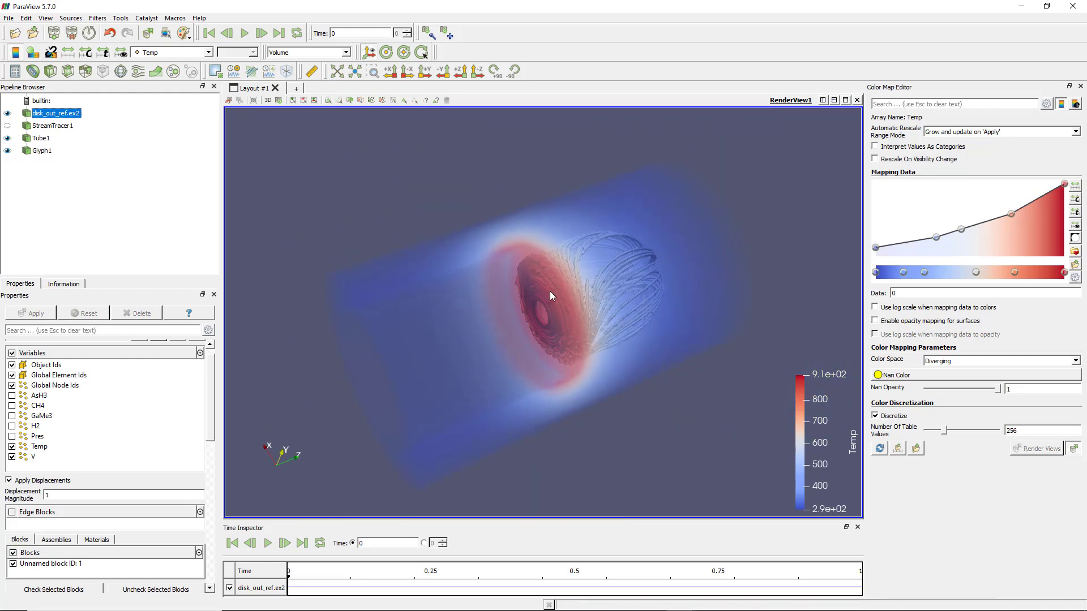
{"action": "left_click", "coordinate": [8, 139]}
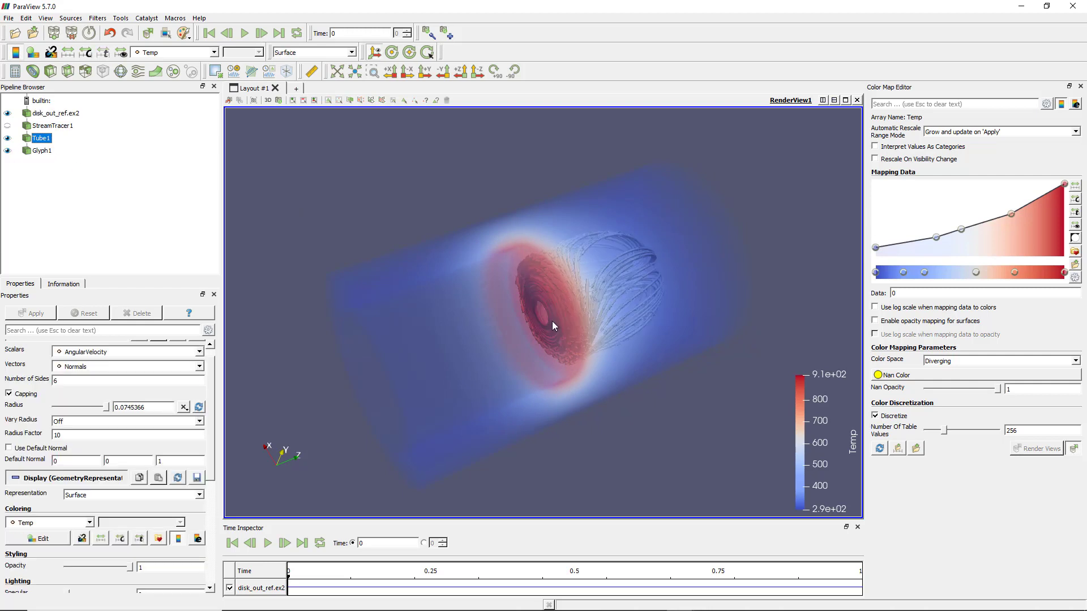
{"action": "mouse_move", "coordinate": [554, 324]}
{"action": "left_mouse_down"}
{"action": "mouse_move", "coordinate": [680, 301]}
{"action": "mouse_move", "coordinate": [569, 328]}
{"action": "left_mouse_up"}
{"action": "left_click_drag", "start_coordinate": [515, 365], "coordinate": [473, 240]}
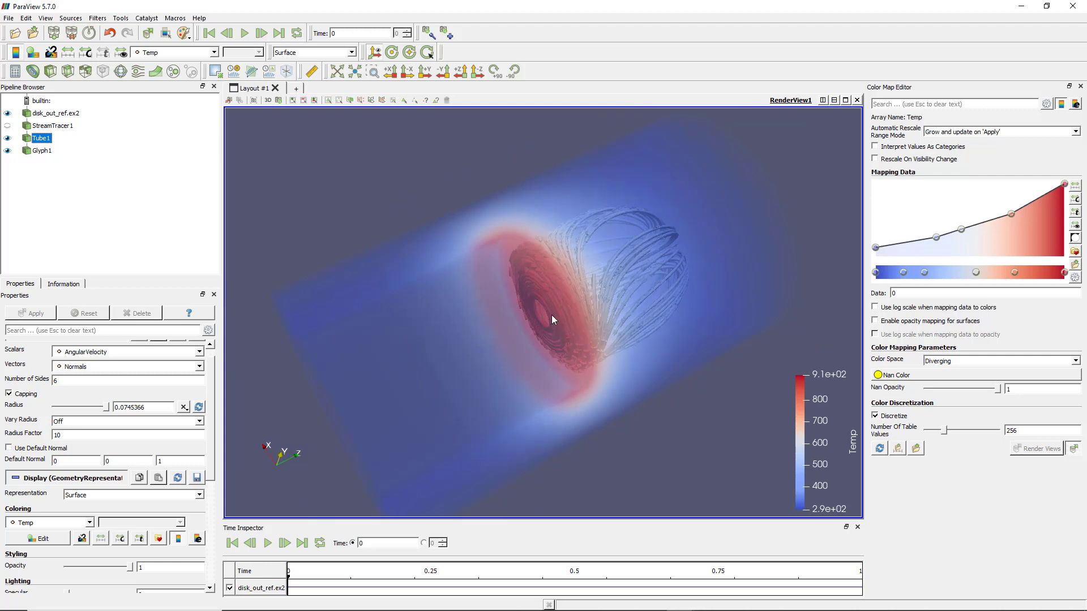
{"action": "left_click_drag", "start_coordinate": [642, 321], "coordinate": [619, 334]}
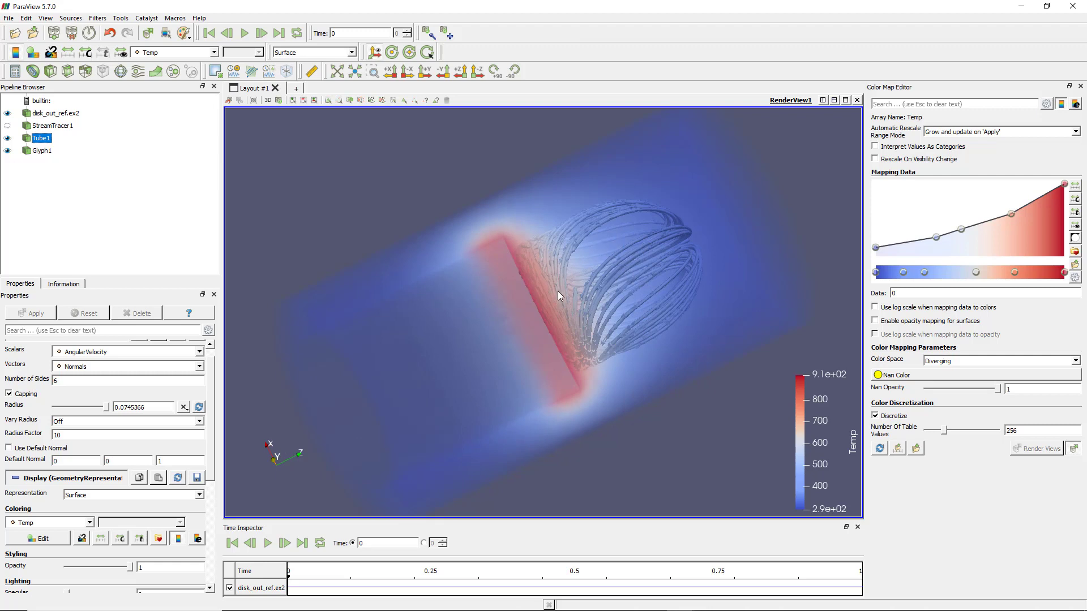
{"action": "left_click_drag", "start_coordinate": [558, 291], "coordinate": [616, 276]}
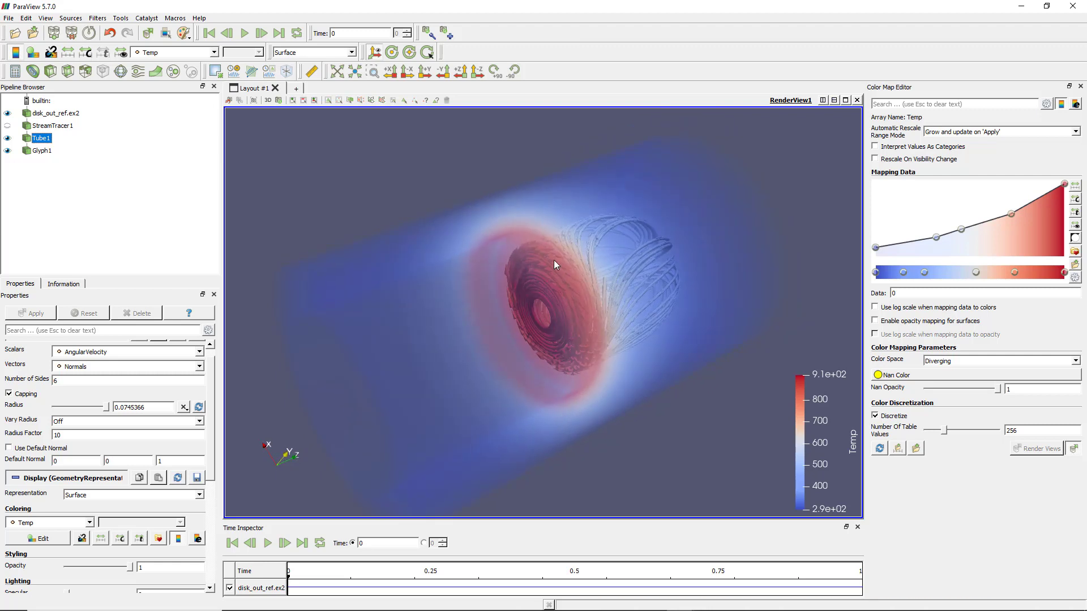
{"action": "scroll", "coordinate": [554, 261], "scroll_direction": "down", "scroll_amount": 2}
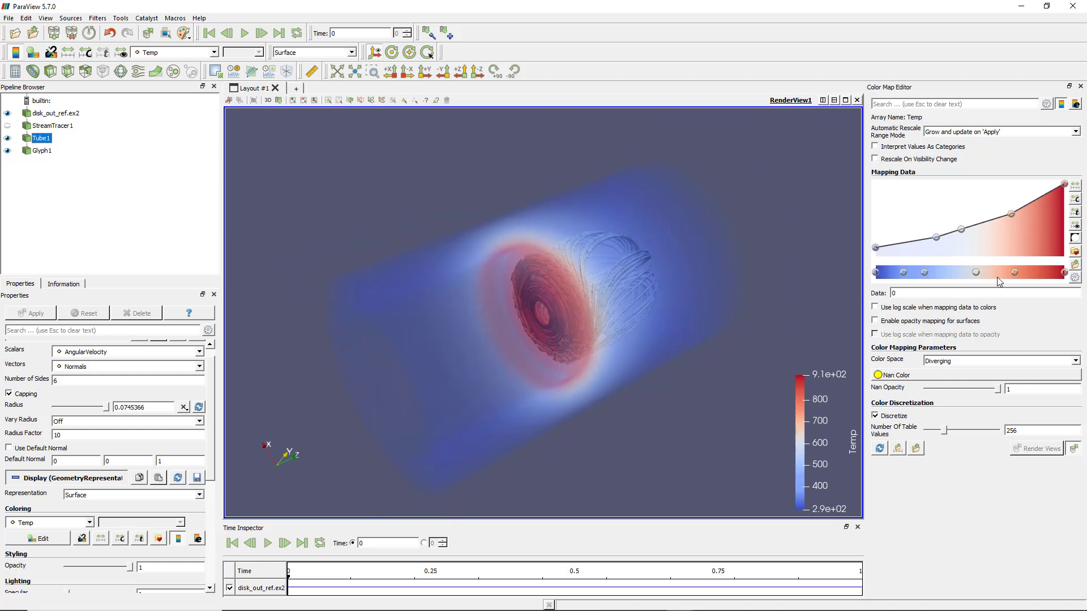
{"action": "left_click_drag", "start_coordinate": [499, 375], "coordinate": [487, 388]}
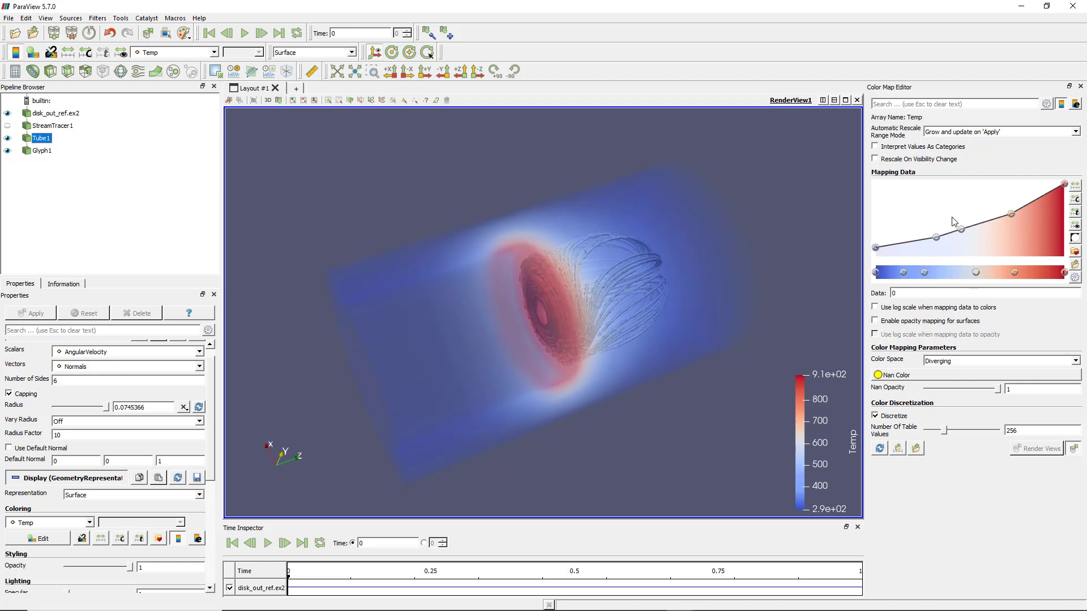
- Open the color map presets for Temp, browse the complete preset list, and return to the default group
{"action": "left_click", "coordinate": [1075, 252]}
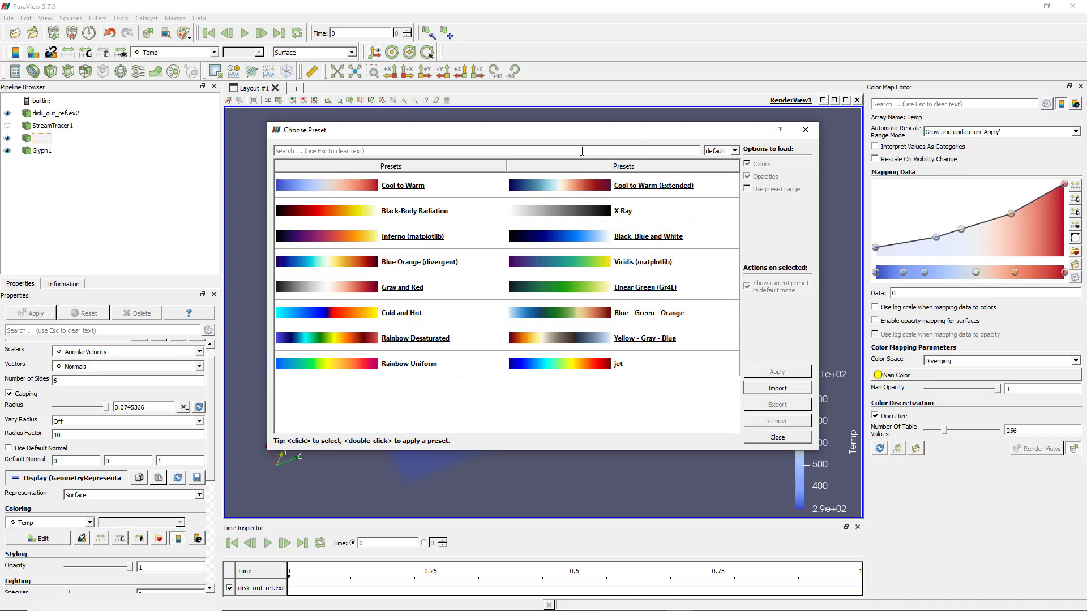
{"action": "left_click", "coordinate": [734, 151]}
{"action": "left_click", "coordinate": [709, 160]}
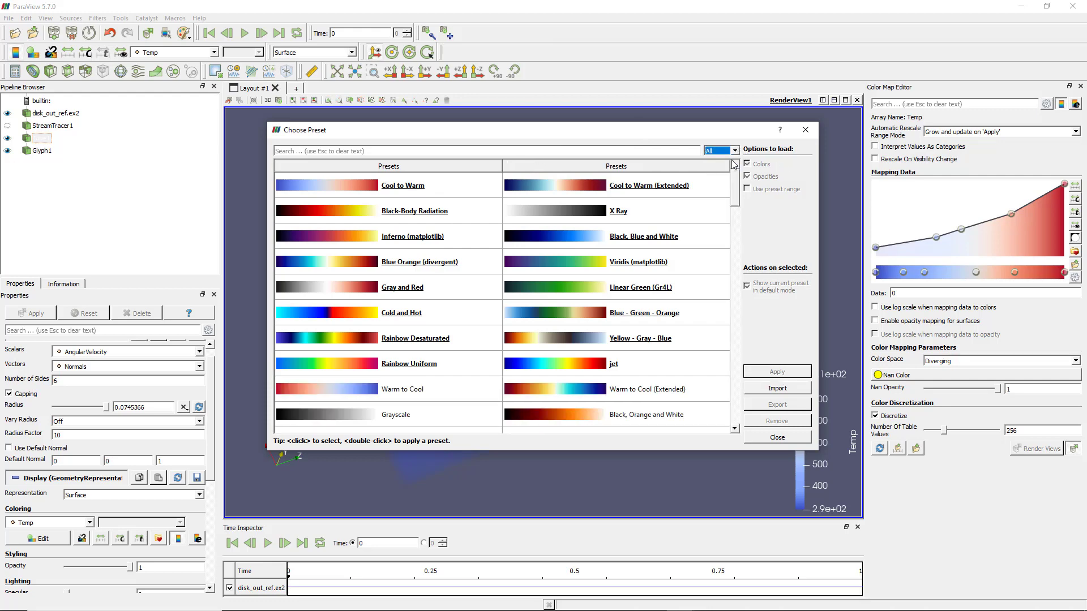
{"action": "scroll", "coordinate": [648, 338], "scroll_direction": "down", "scroll_amount": 5}
{"action": "scroll", "coordinate": [649, 339], "scroll_direction": "down", "scroll_amount": 10}
{"action": "scroll", "coordinate": [647, 340], "scroll_direction": "up", "scroll_amount": 10}
{"action": "scroll", "coordinate": [647, 340], "scroll_direction": "up", "scroll_amount": 5}
{"action": "left_click", "coordinate": [734, 150]}
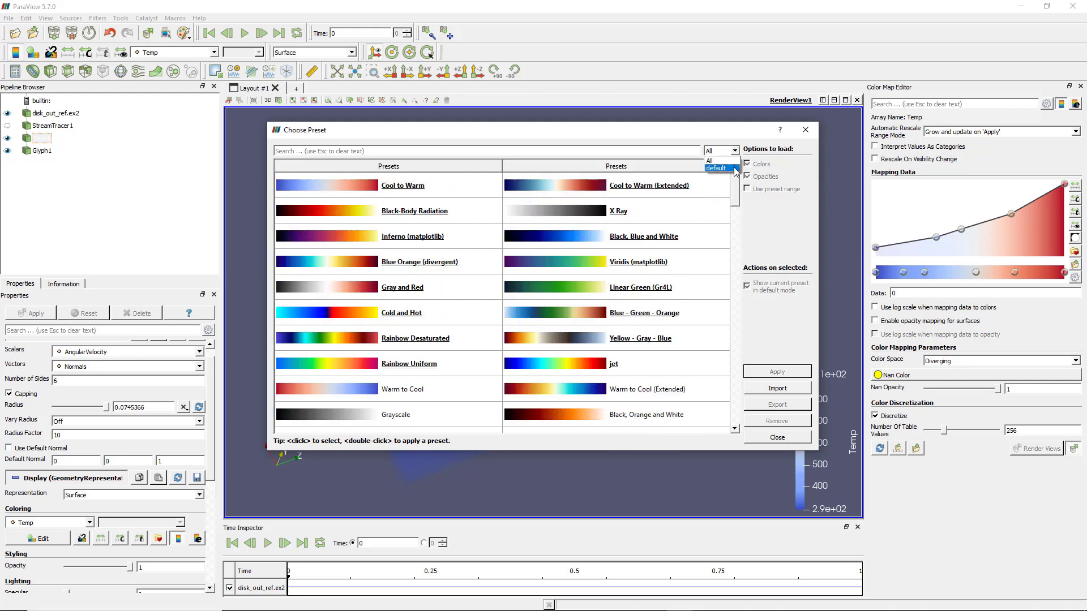
{"action": "left_click", "coordinate": [721, 170]}
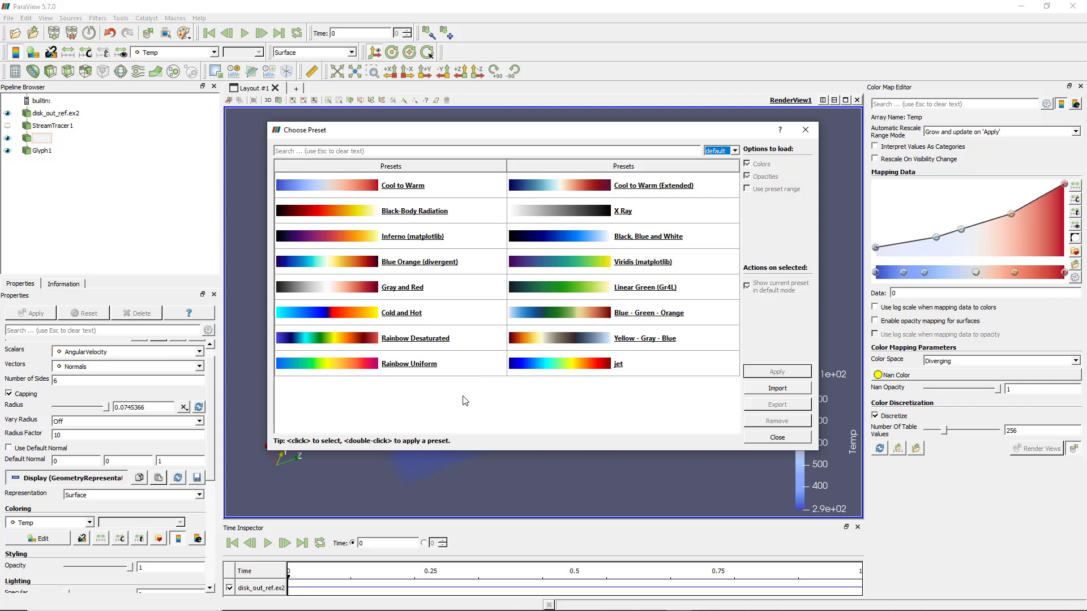
- Apply the Rainbow Uniform preset to the Temp color map and close the preset chooser
{"action": "left_click", "coordinate": [410, 368]}
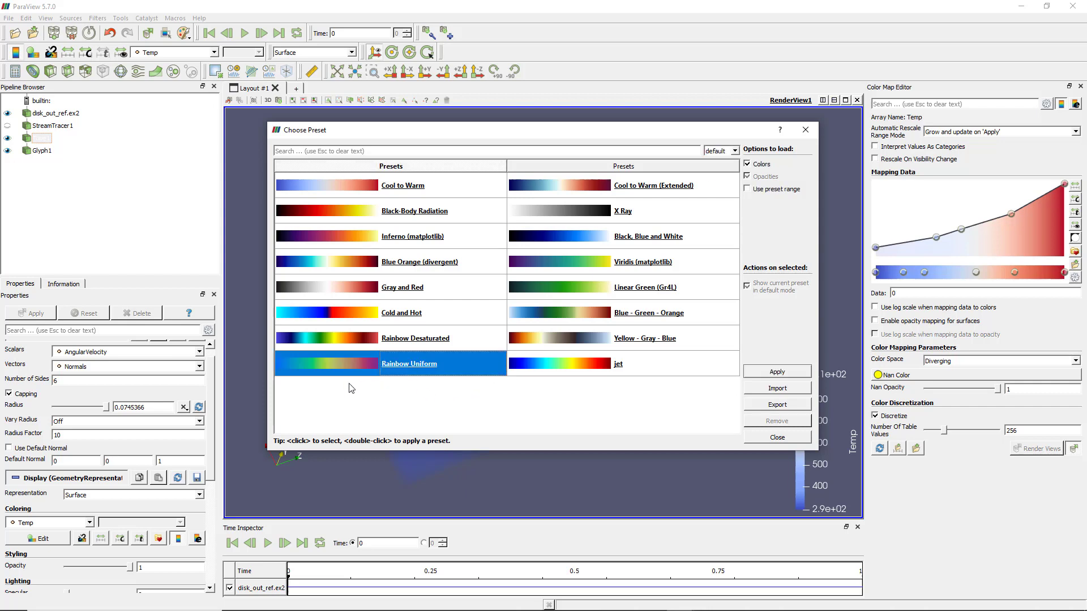
{"action": "left_click", "coordinate": [795, 374]}
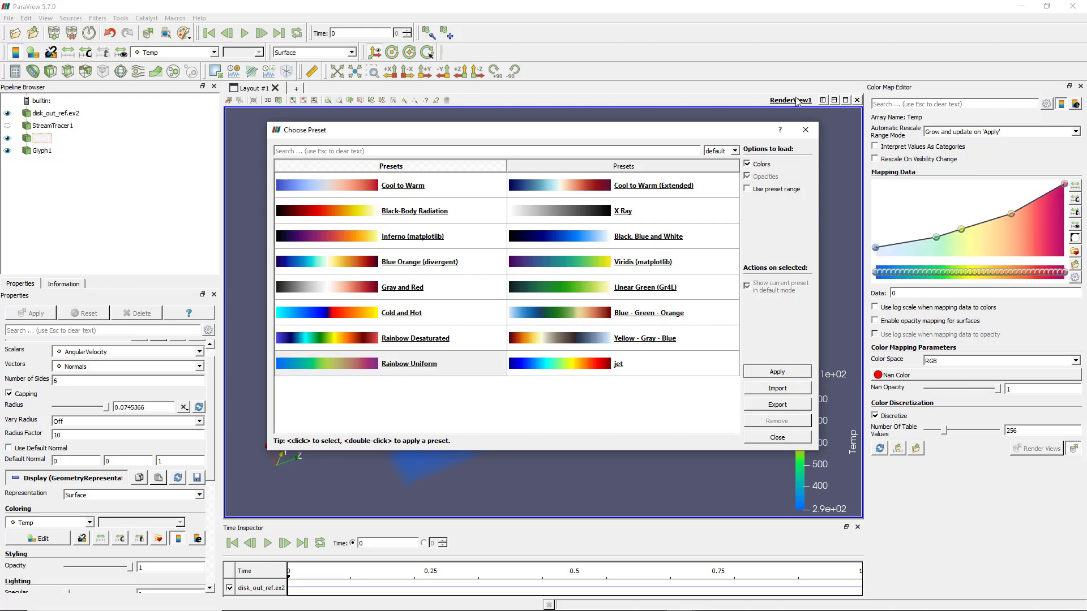
{"action": "left_click", "coordinate": [805, 130]}
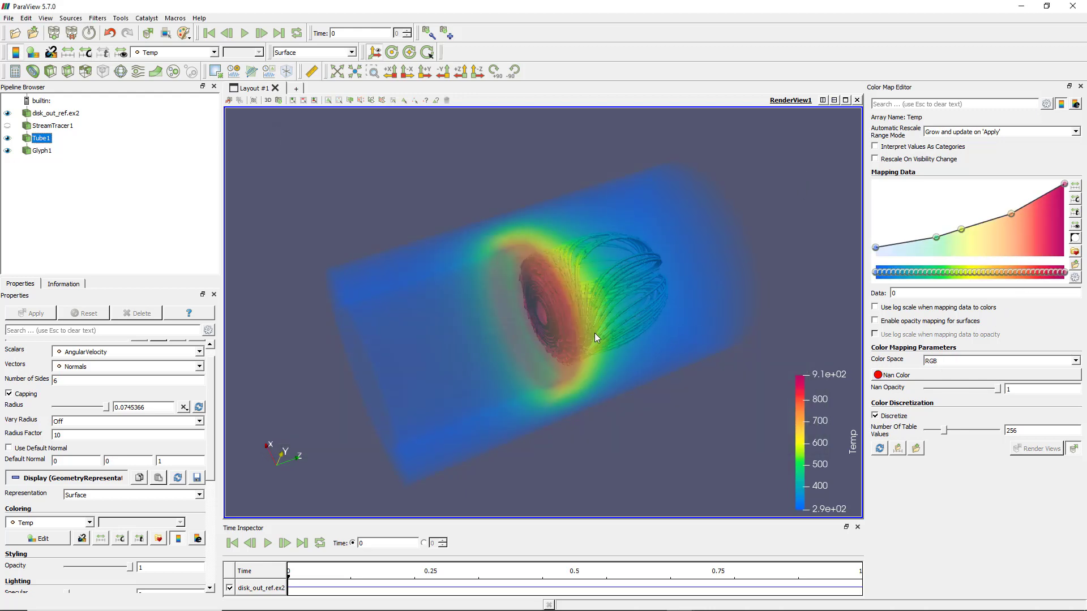
- Lower the opacity at the minimum temperature of 293.15 to 0 and inspect the combined scene from several angles
{"action": "left_click_drag", "start_coordinate": [593, 332], "coordinate": [604, 334]}
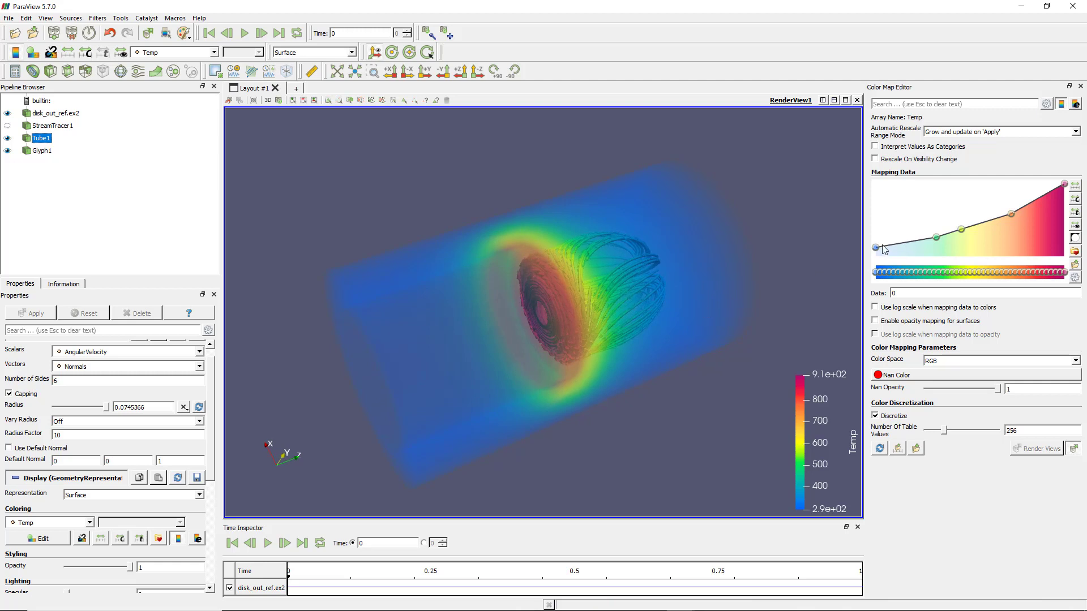
{"action": "left_click_drag", "start_coordinate": [875, 248], "coordinate": [875, 257]}
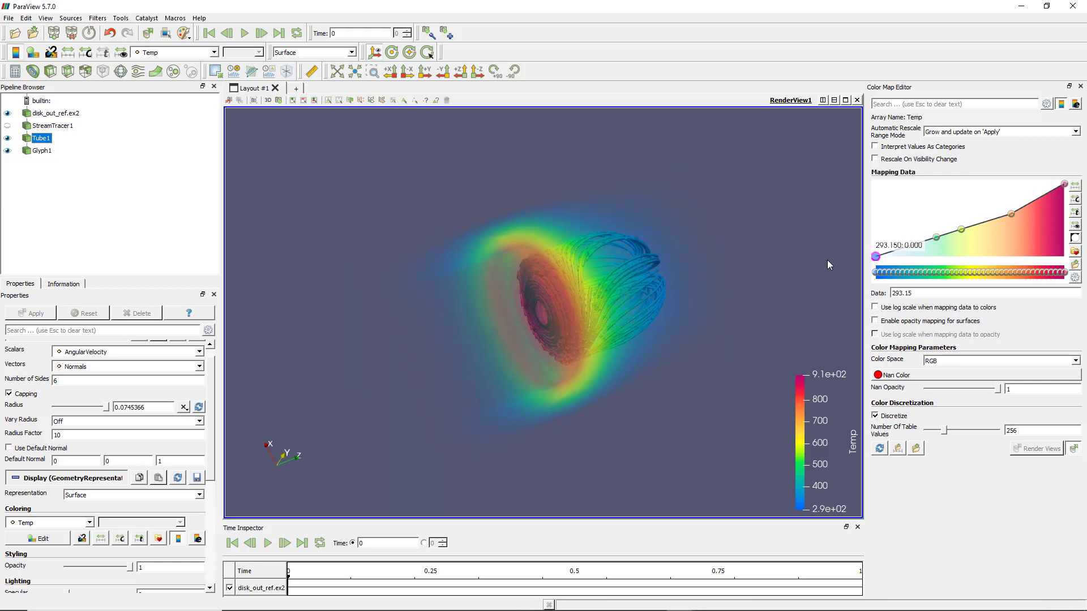
{"action": "mouse_move", "coordinate": [589, 375]}
{"action": "left_mouse_down"}
{"action": "mouse_move", "coordinate": [548, 382]}
{"action": "mouse_move", "coordinate": [596, 370]}
{"action": "left_mouse_up"}
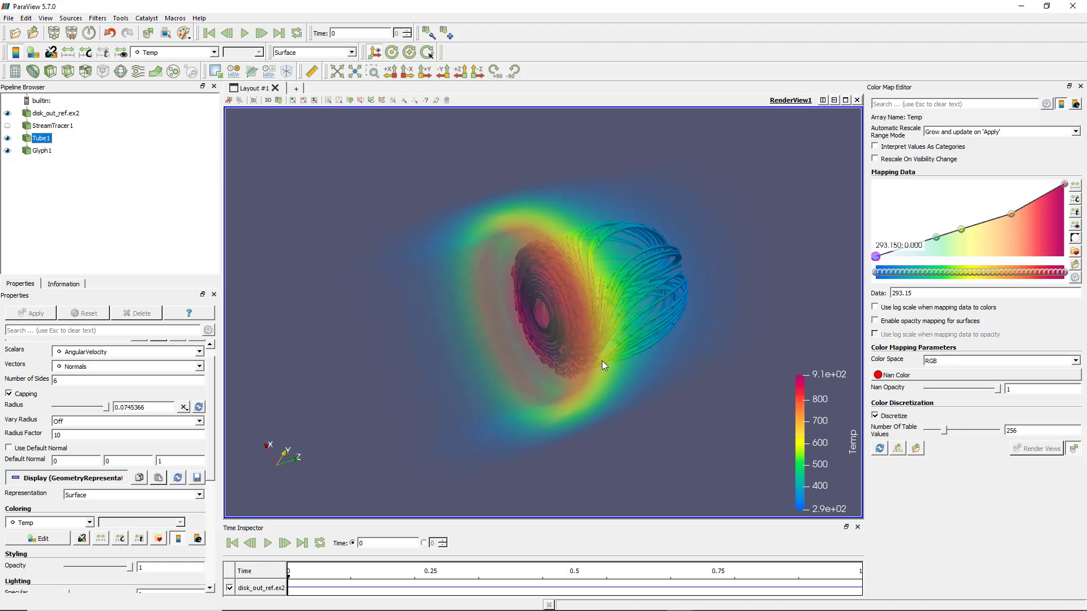
{"action": "left_click_drag", "start_coordinate": [602, 361], "coordinate": [581, 335]}
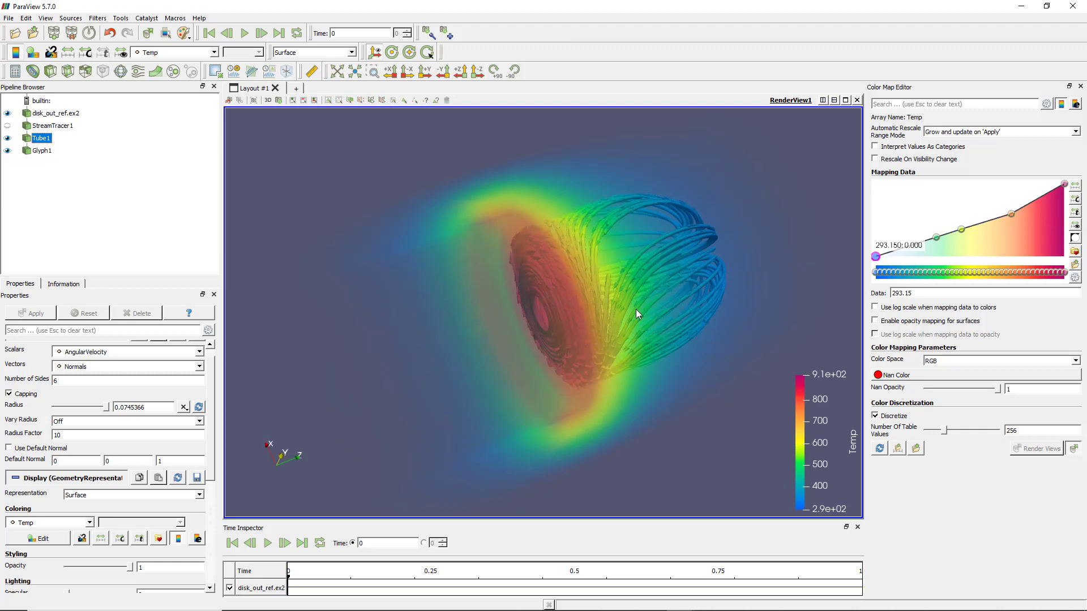
{"action": "left_click_drag", "start_coordinate": [629, 317], "coordinate": [623, 331]}
{"action": "left_click_drag", "start_coordinate": [705, 308], "coordinate": [731, 301]}
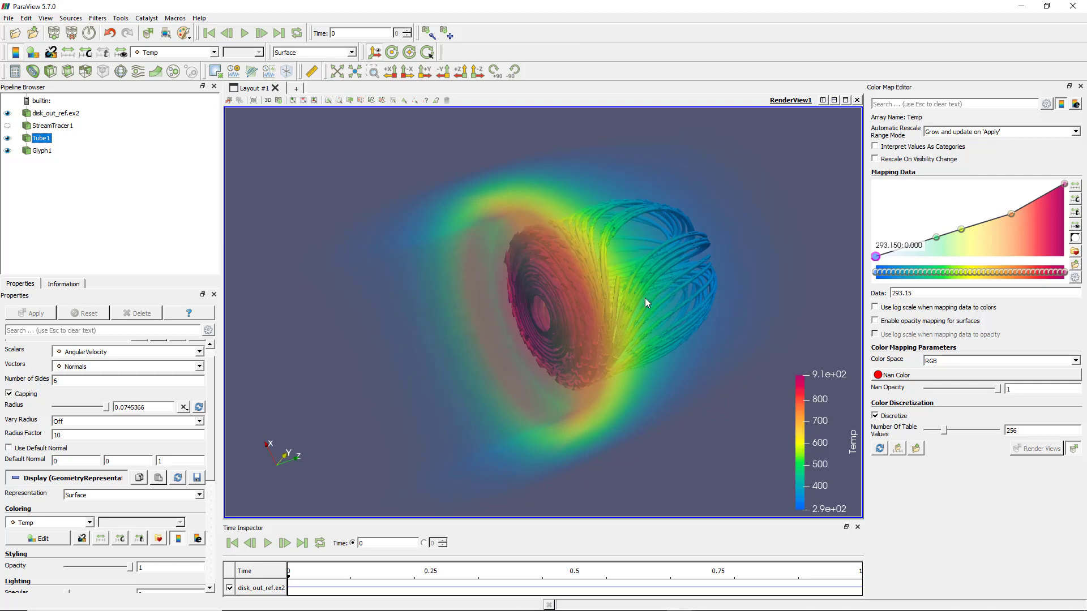
{"action": "left_click_drag", "start_coordinate": [601, 317], "coordinate": [611, 298]}
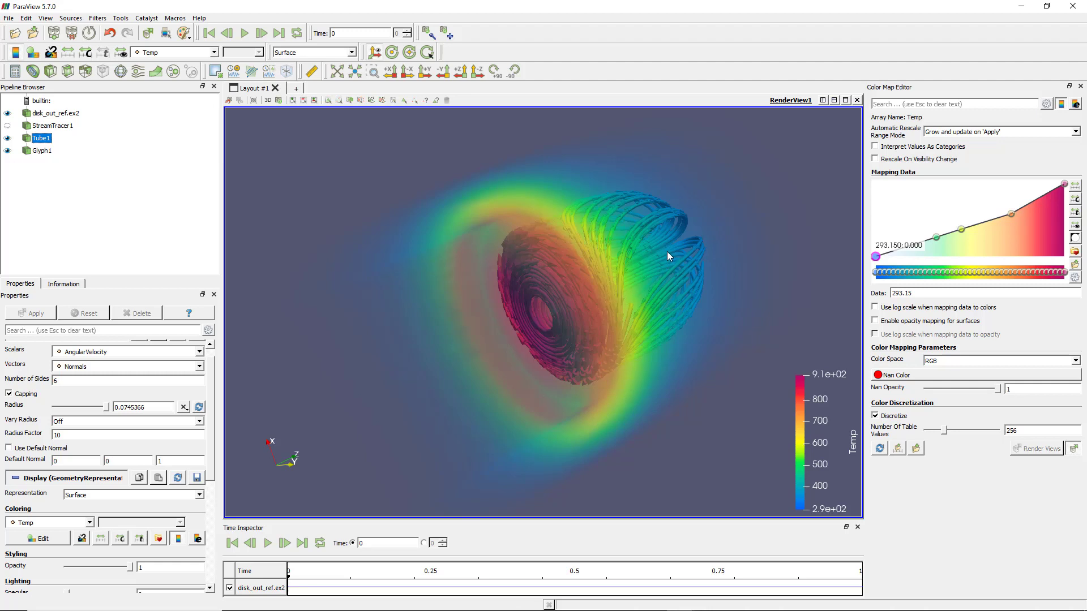
{"action": "left_click_drag", "start_coordinate": [671, 246], "coordinate": [672, 279]}
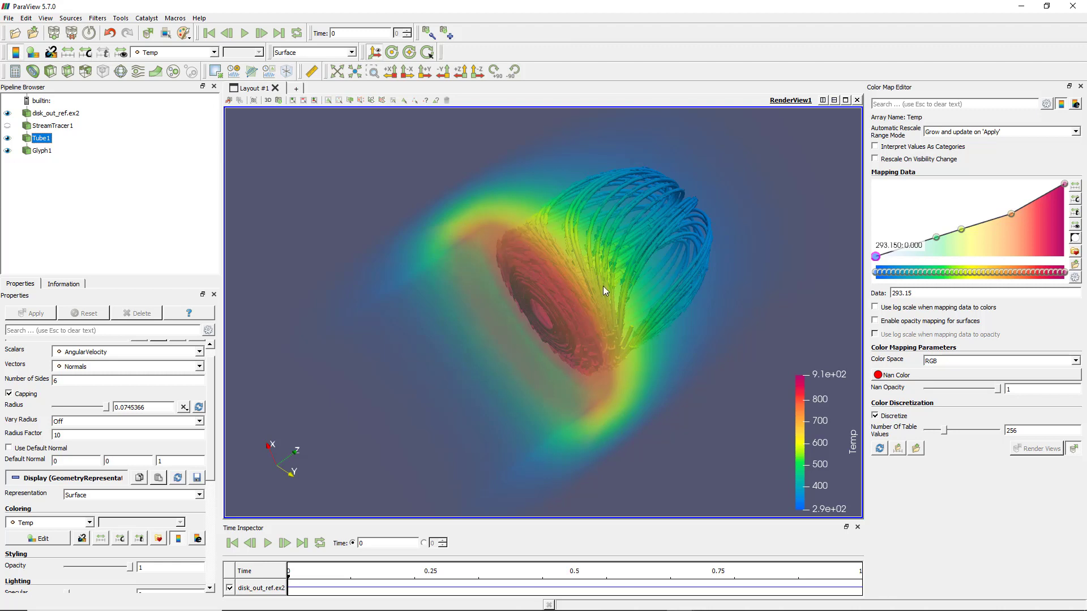
- Apply the Black-Body Radiation preset to the Temp color map and close the preset chooser
{"action": "left_click_drag", "start_coordinate": [599, 284], "coordinate": [604, 263]}
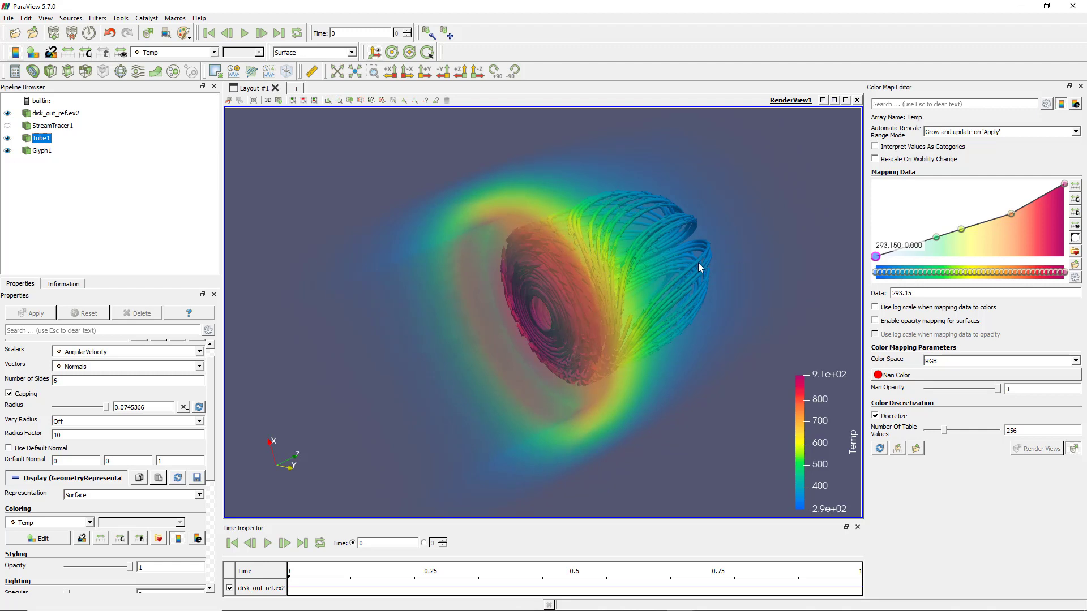
{"action": "left_click", "coordinate": [1074, 252]}
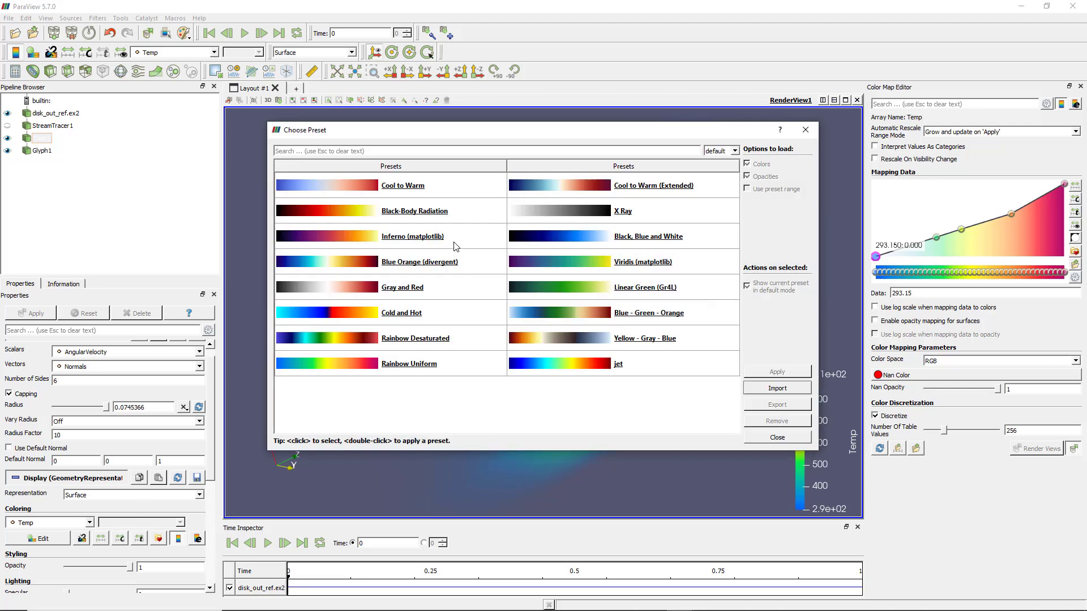
{"action": "left_click", "coordinate": [417, 213]}
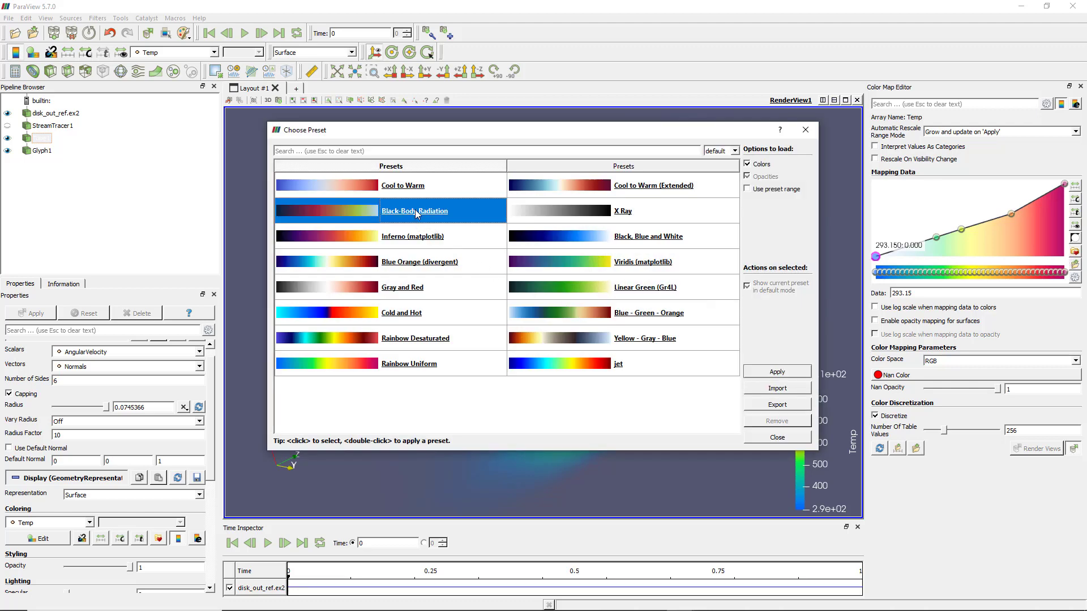
{"action": "left_click", "coordinate": [794, 372]}
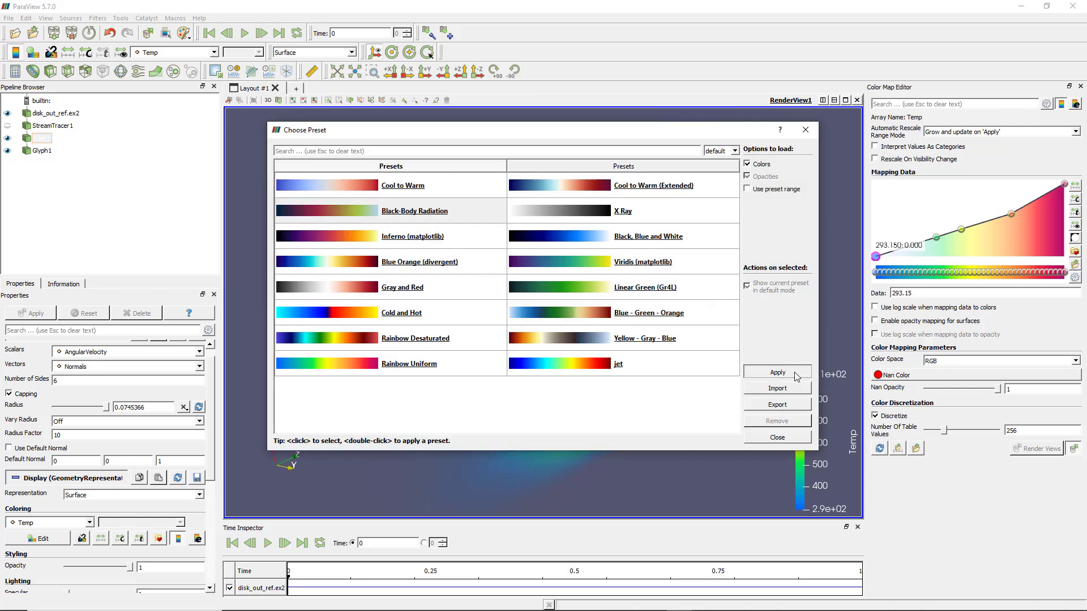
{"action": "left_click", "coordinate": [805, 129]}
- Examine the recolored volume, tubes and glyphs from both sides of the disk at different distances
{"action": "mouse_move", "coordinate": [633, 308]}
{"action": "left_mouse_down"}
{"action": "mouse_move", "coordinate": [569, 312]}
{"action": "mouse_move", "coordinate": [616, 314]}
{"action": "left_mouse_up"}
{"action": "scroll", "coordinate": [616, 315], "scroll_direction": "up", "scroll_amount": 1}
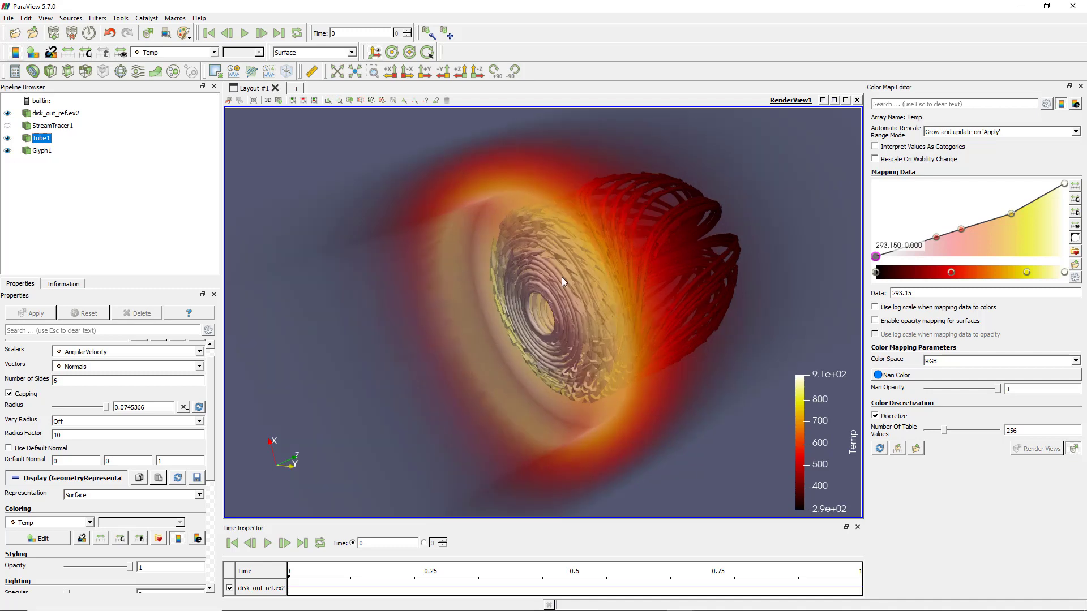
{"action": "left_click_drag", "start_coordinate": [546, 259], "coordinate": [585, 277]}
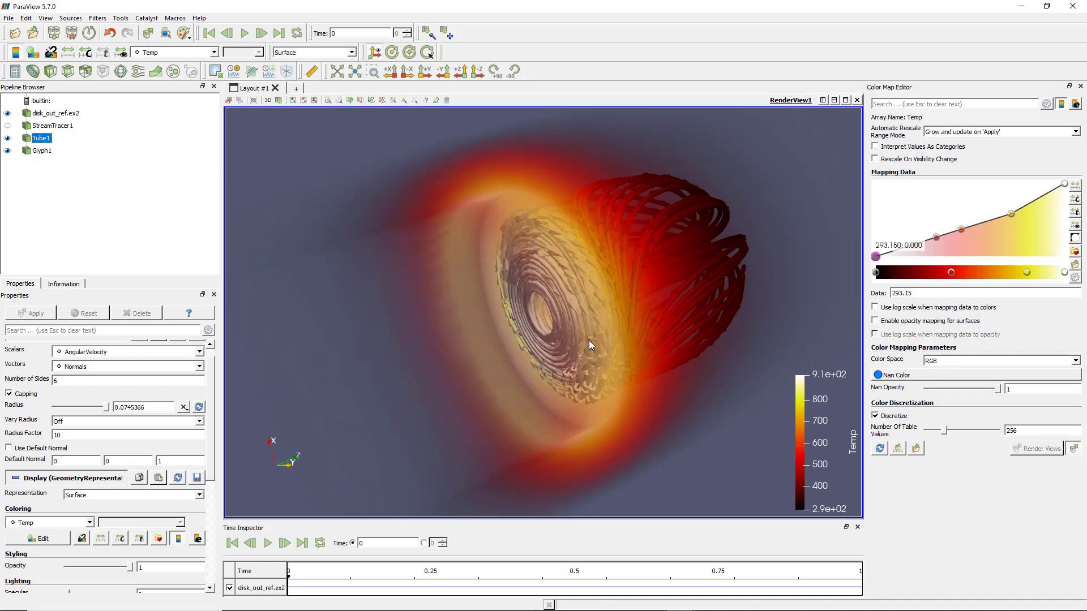
{"action": "left_click_drag", "start_coordinate": [563, 317], "coordinate": [540, 236]}
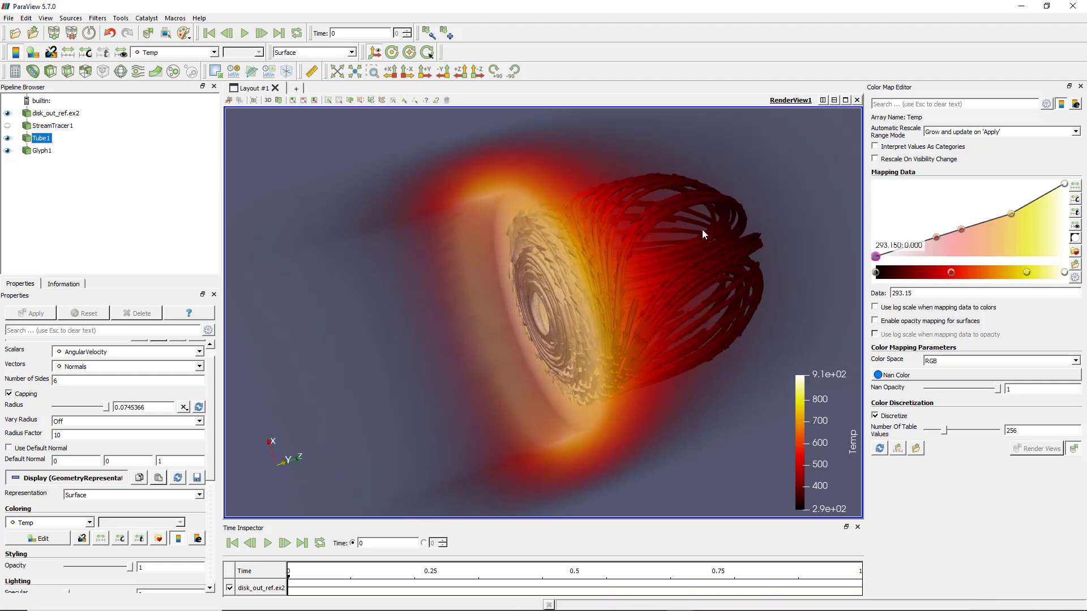
{"action": "left_click_drag", "start_coordinate": [700, 313], "coordinate": [691, 311]}
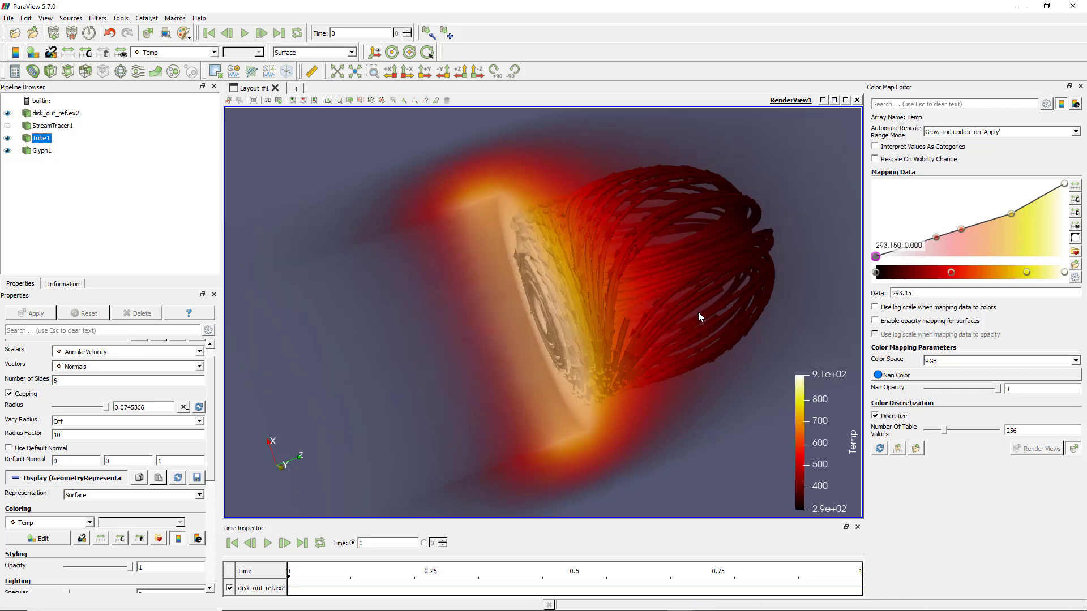
{"action": "left_click_drag", "start_coordinate": [277, 226], "coordinate": [468, 226]}
{"action": "scroll", "coordinate": [522, 262], "scroll_direction": "down", "scroll_amount": 3}
{"action": "scroll", "coordinate": [519, 291], "scroll_direction": "up", "scroll_amount": 3}
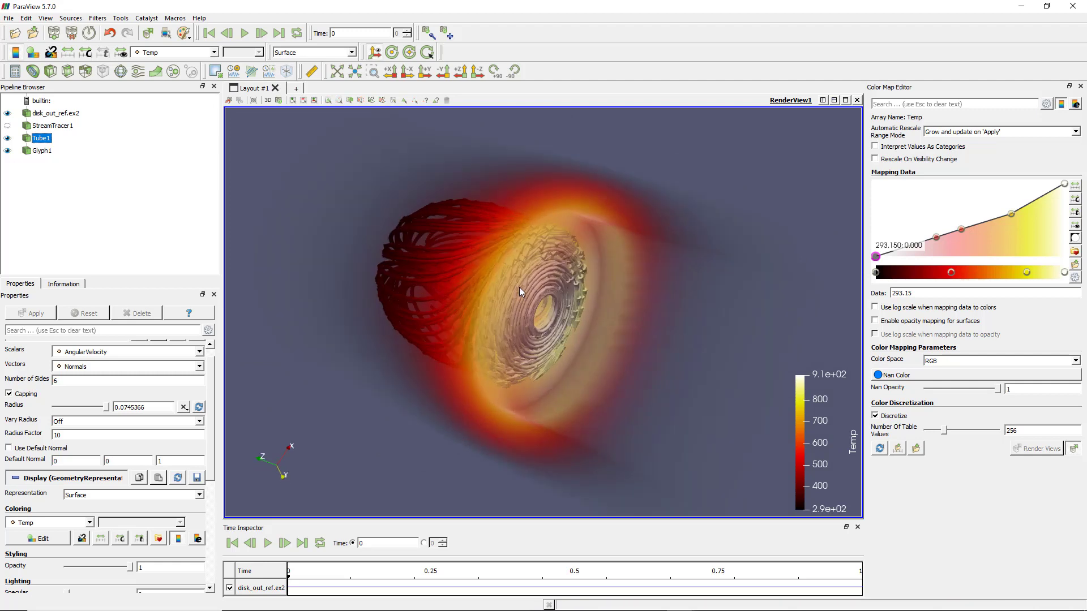
{"action": "mouse_move", "coordinate": [505, 298]}
{"action": "left_mouse_down"}
{"action": "mouse_move", "coordinate": [542, 304]}
{"action": "mouse_move", "coordinate": [487, 272]}
{"action": "mouse_move", "coordinate": [512, 284]}
{"action": "mouse_move", "coordinate": [526, 319]}
{"action": "mouse_move", "coordinate": [516, 304]}
{"action": "left_mouse_up"}
{"action": "scroll", "coordinate": [519, 309], "scroll_direction": "up", "scroll_amount": 3}
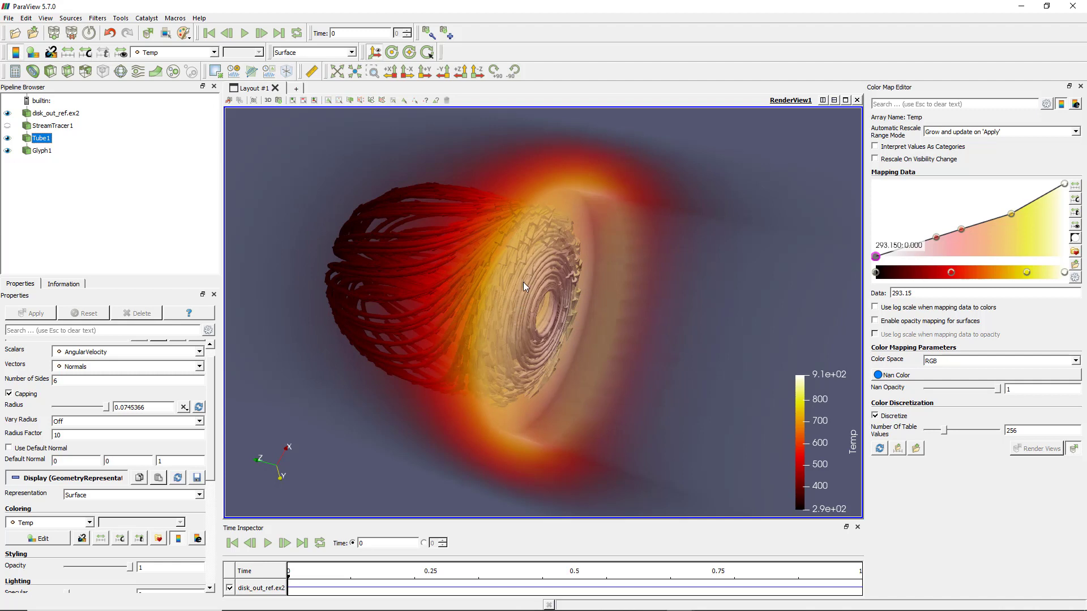
{"action": "left_click_drag", "start_coordinate": [523, 287], "coordinate": [524, 286]}
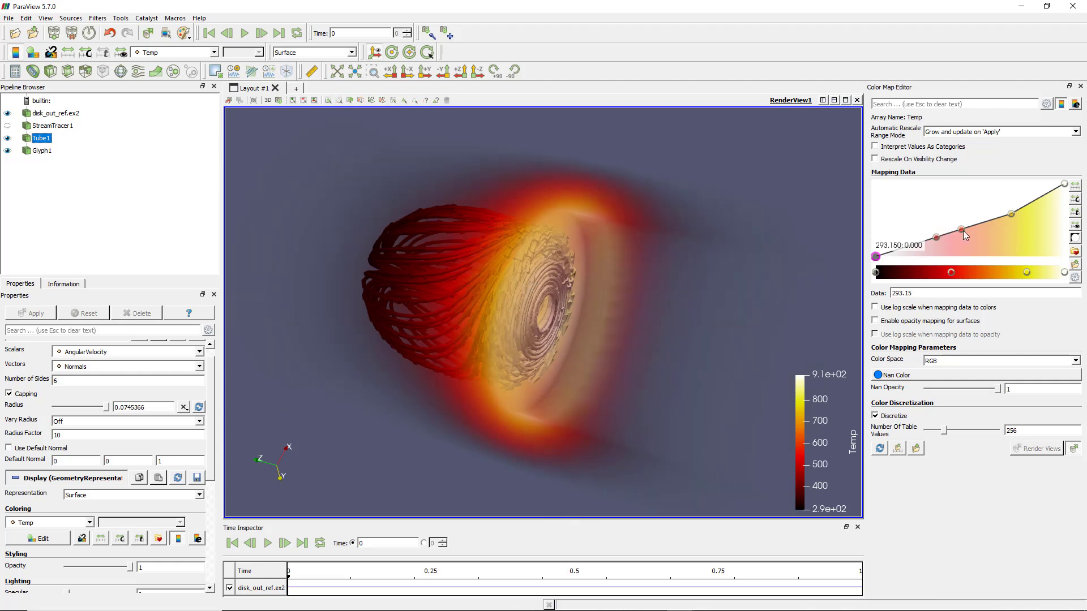
- Reshape the Temp opacity curve with middle points at about 496.093 (0.156), 605.943 (0.305) and 754.892 (0.539)
{"action": "mouse_move", "coordinate": [962, 230]}
{"action": "left_mouse_down"}
{"action": "mouse_move", "coordinate": [972, 238]}
{"action": "mouse_move", "coordinate": [939, 242]}
{"action": "mouse_move", "coordinate": [954, 247]}
{"action": "mouse_move", "coordinate": [970, 233]}
{"action": "left_mouse_up"}
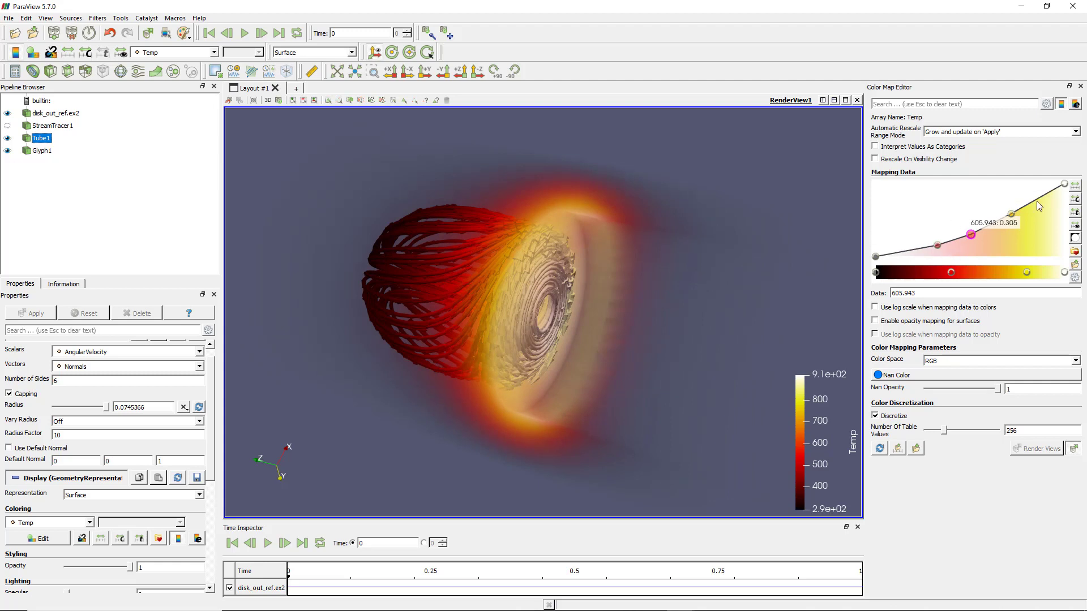
{"action": "left_click_drag", "start_coordinate": [1011, 213], "coordinate": [1017, 216]}
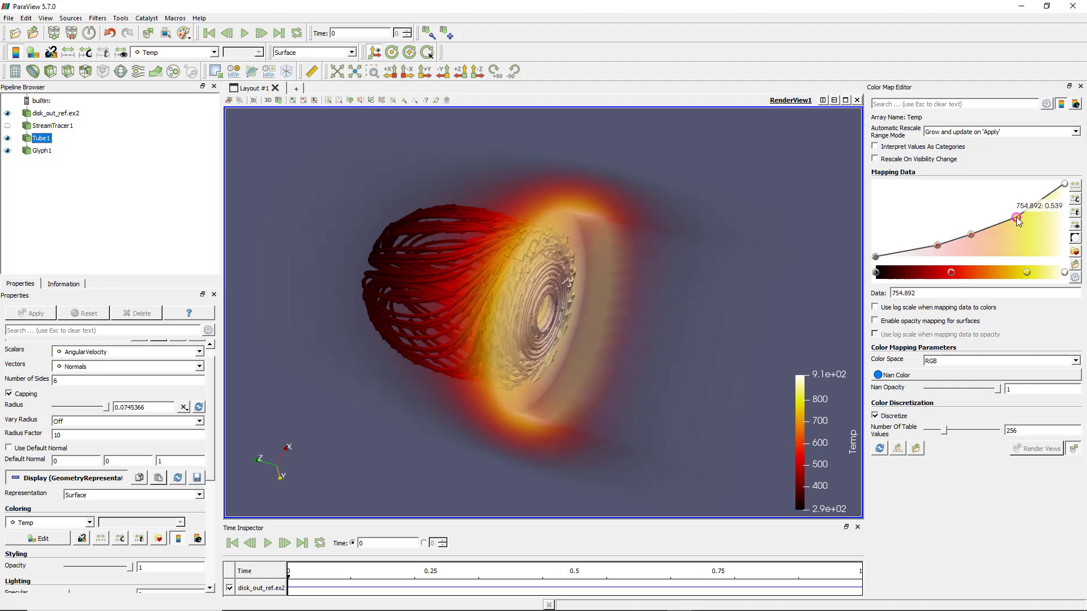
- Show the numeric color and opacity transfer function tables for Temp and add a color control point at 660.049
{"action": "left_click", "coordinate": [1076, 279]}
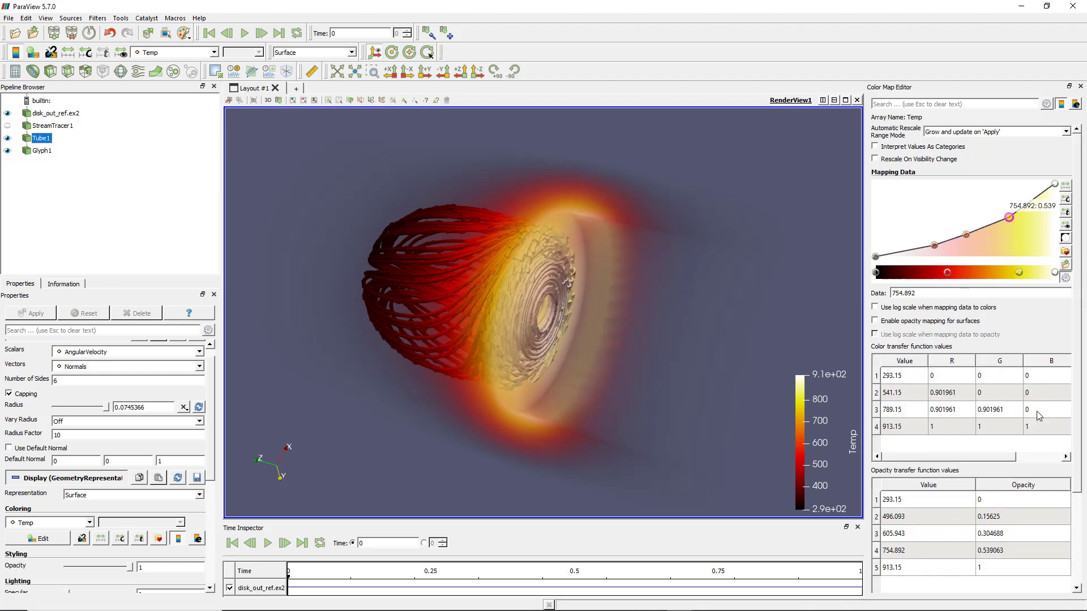
{"action": "left_click", "coordinate": [981, 271]}
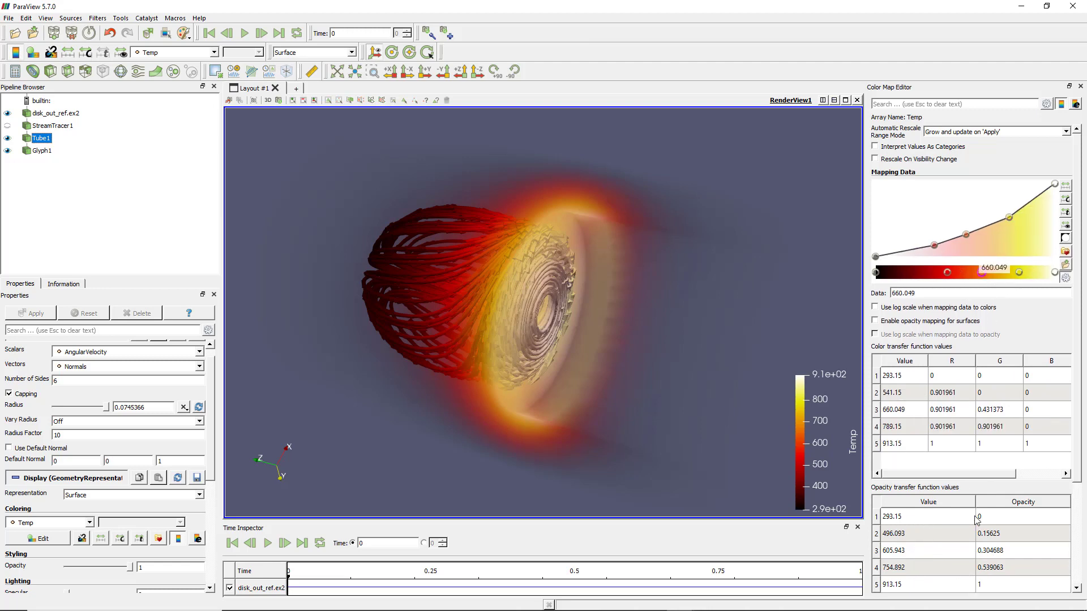
{"action": "scroll", "coordinate": [958, 503], "scroll_direction": "down", "scroll_amount": 3}
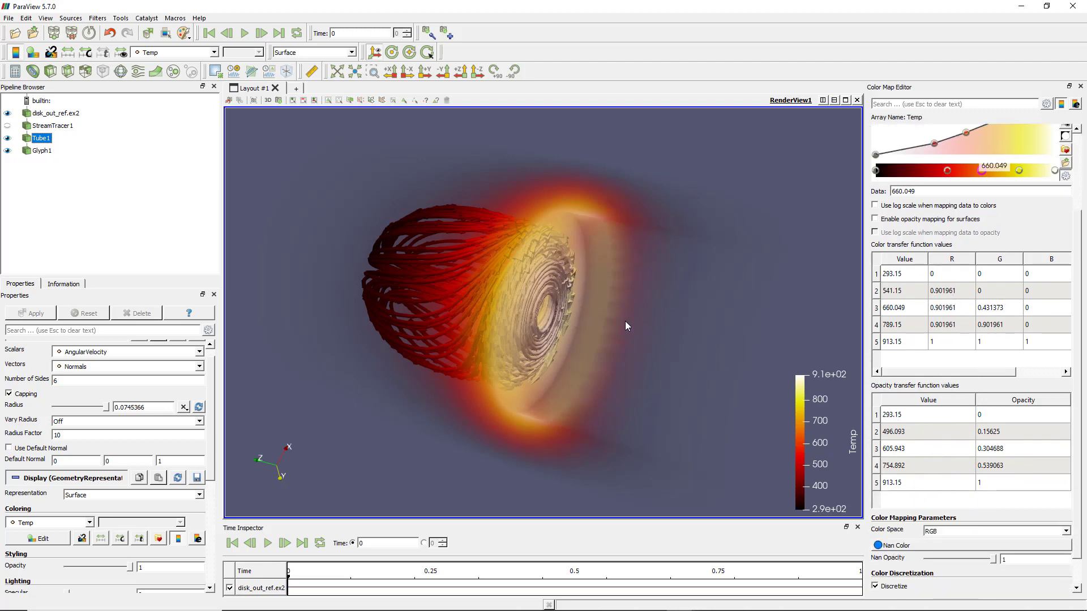
{"action": "scroll", "coordinate": [618, 320], "scroll_direction": "up", "scroll_amount": 2}
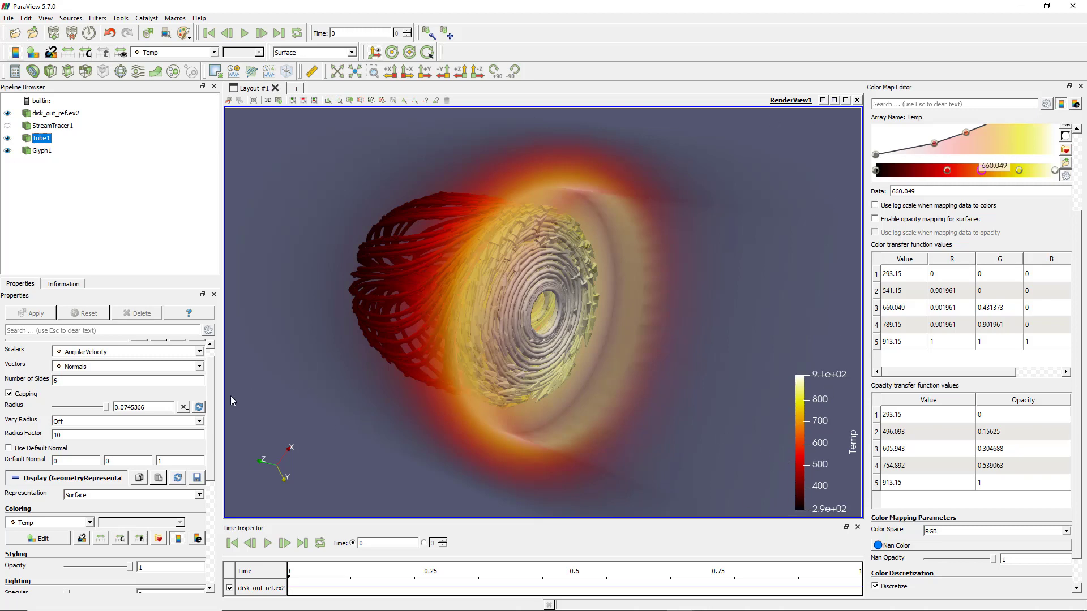
- Search the properties for "back", set the render view's single background color to white (#ffffff), and clear the search
{"action": "mouse_move", "coordinate": [213, 375]}
{"action": "left_mouse_down"}
{"action": "mouse_move", "coordinate": [220, 481]}
{"action": "mouse_move", "coordinate": [215, 352]}
{"action": "mouse_move", "coordinate": [219, 472]}
{"action": "mouse_move", "coordinate": [218, 363]}
{"action": "left_mouse_up"}
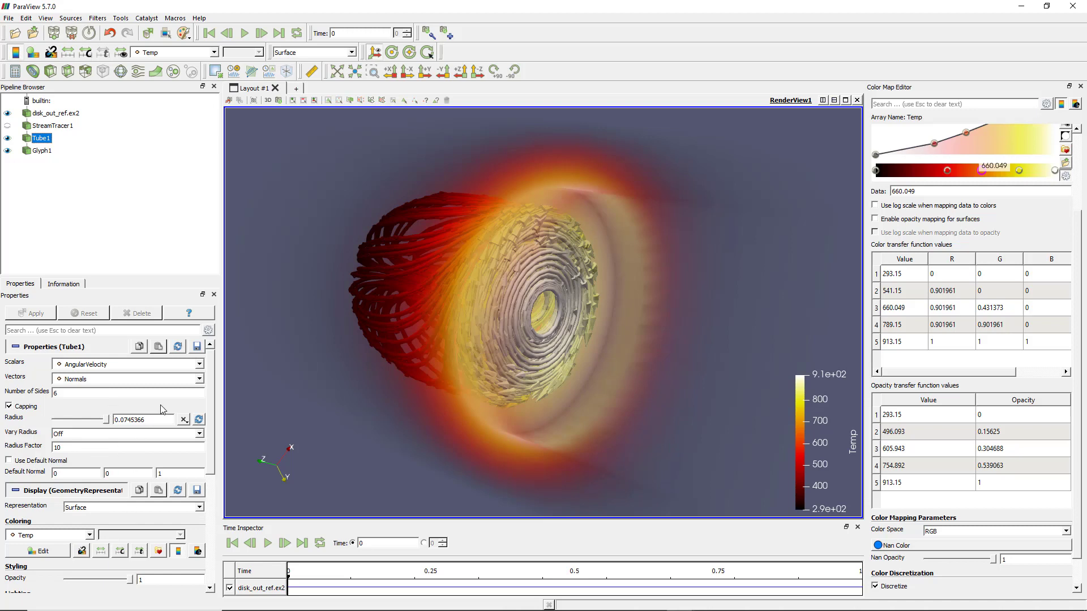
{"action": "mouse_move", "coordinate": [160, 406]}
{"action": "type", "text": "back"}
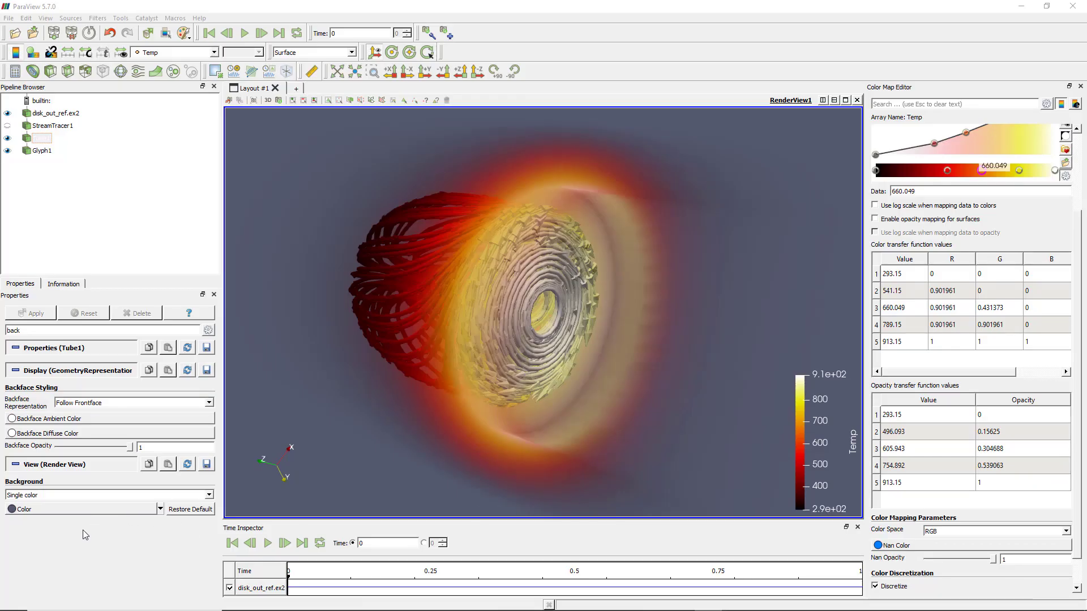
{"action": "left_click", "coordinate": [80, 511]}
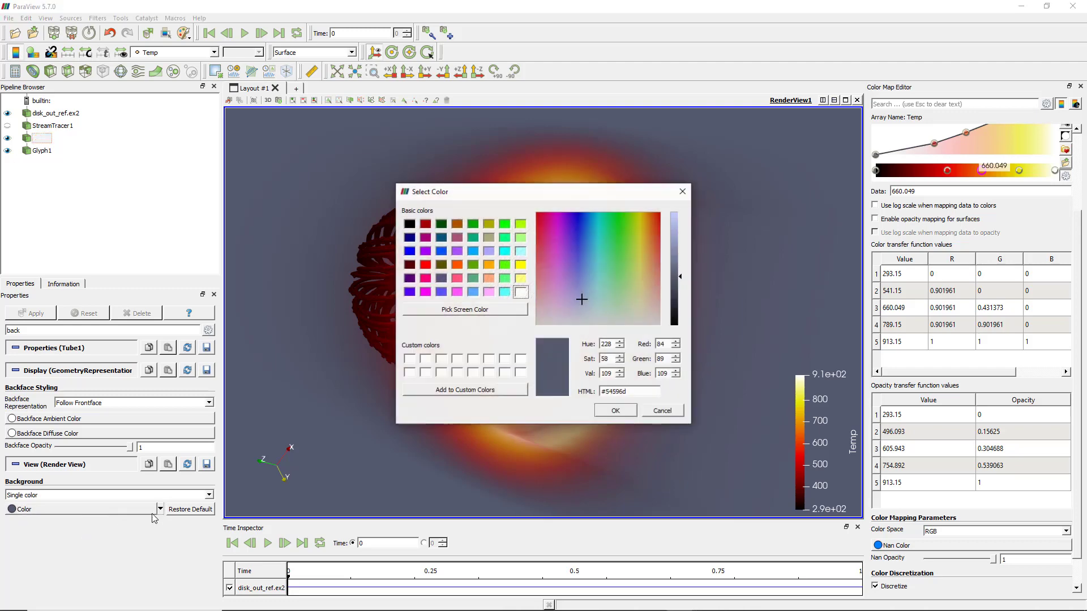
{"action": "left_click", "coordinate": [521, 292]}
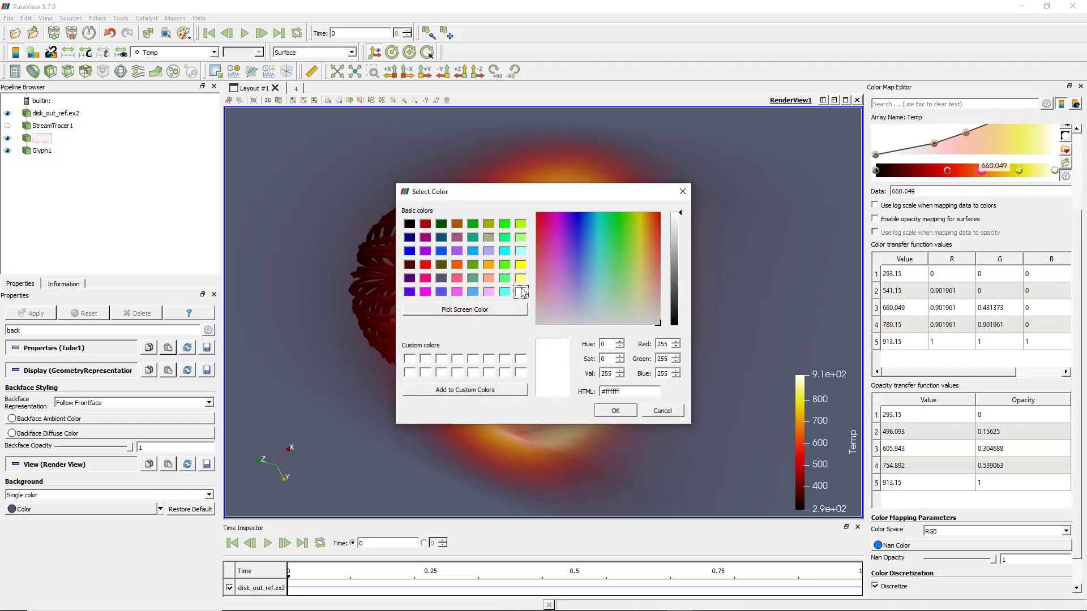
{"action": "left_click", "coordinate": [617, 412]}
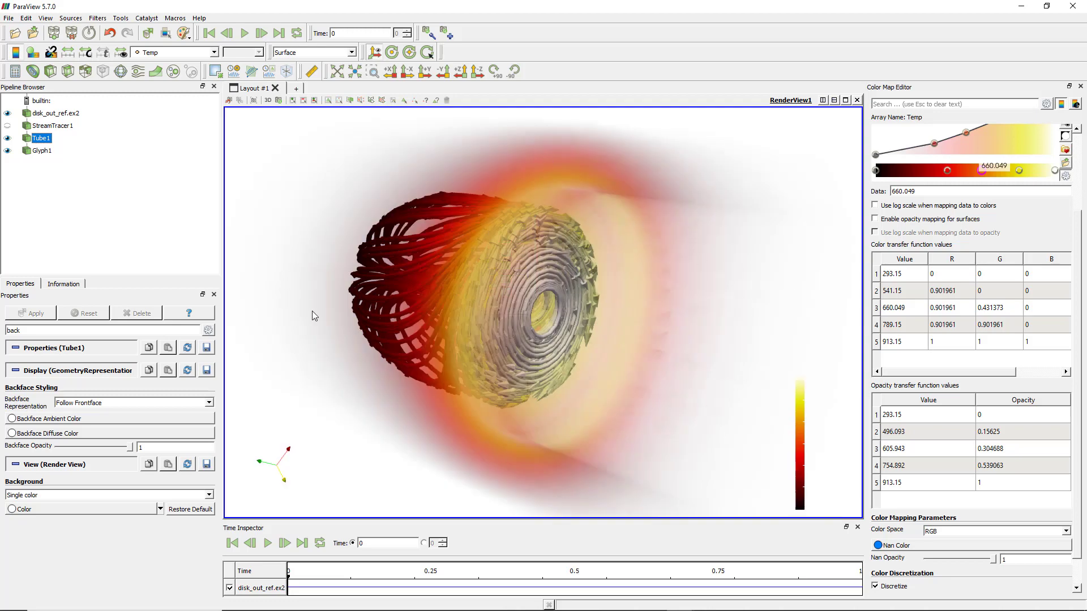
{"action": "left_click", "coordinate": [565, 355]}
{"action": "scroll", "coordinate": [1013, 367], "scroll_direction": "up", "scroll_amount": 3}
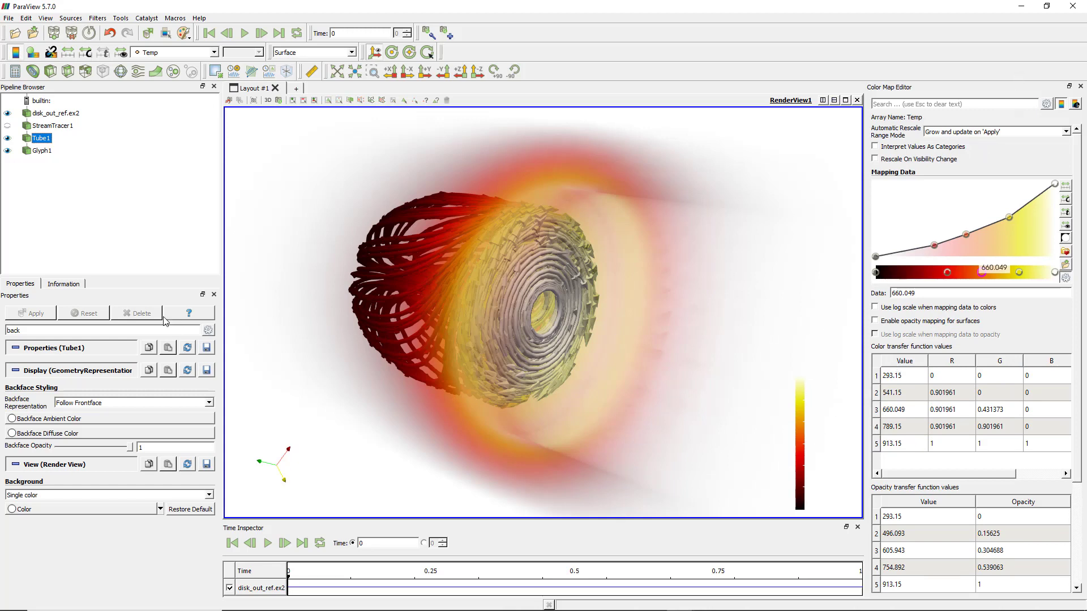
{"action": "key", "text": "ctrl+a"}
{"action": "key", "text": "BackSpace"}
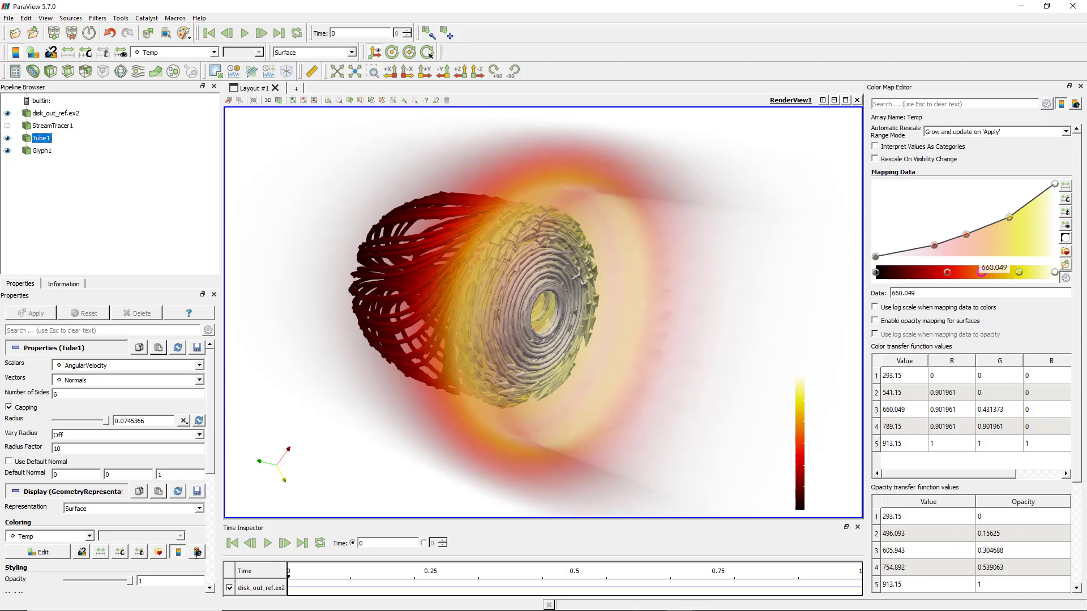
- Set the Temp color legend's title and annotation font colors to black (#000000) and apply the legend changes
{"action": "left_click", "coordinate": [197, 553]}
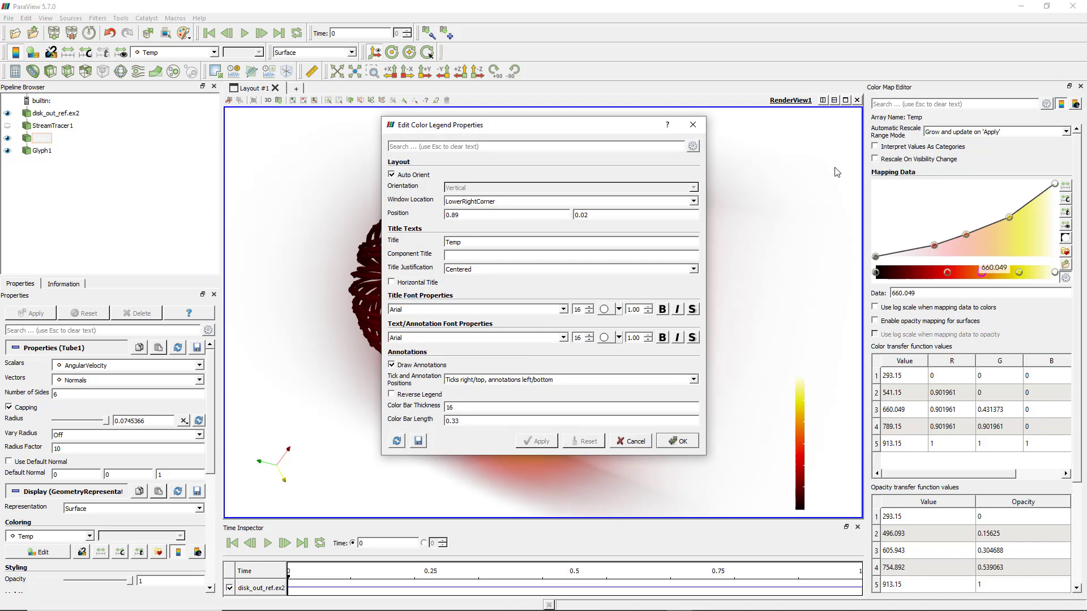
{"action": "left_click_drag", "start_coordinate": [478, 129], "coordinate": [488, 136]}
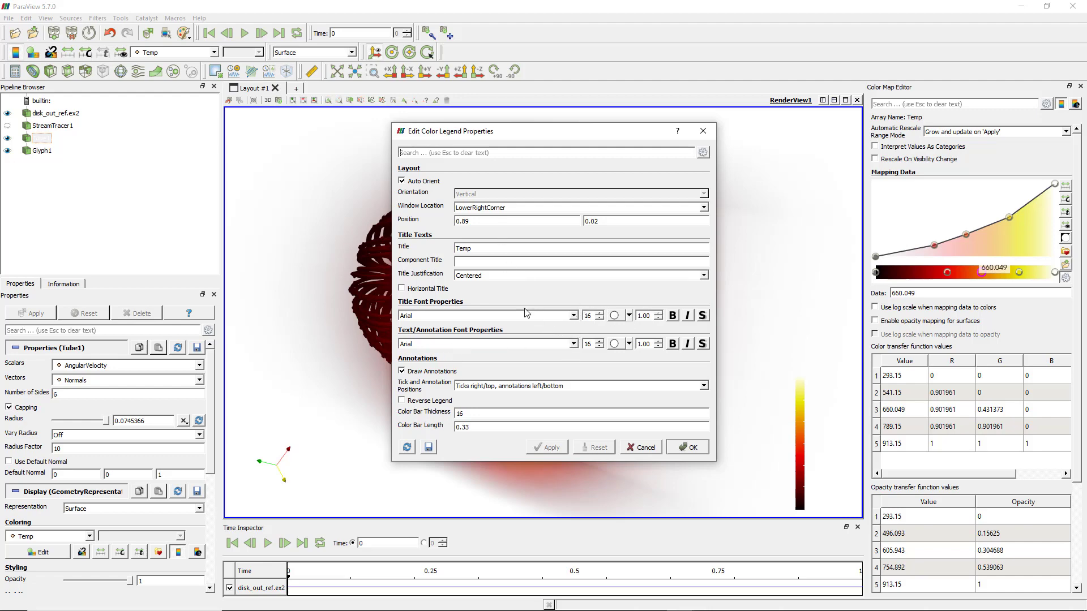
{"action": "left_click", "coordinate": [615, 316]}
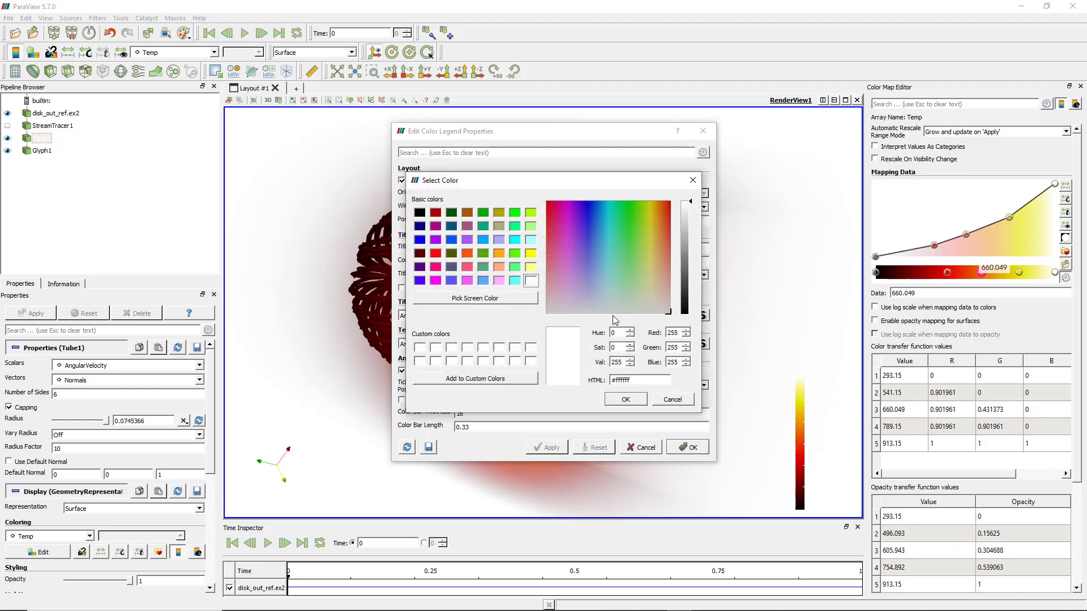
{"action": "left_click", "coordinate": [419, 212]}
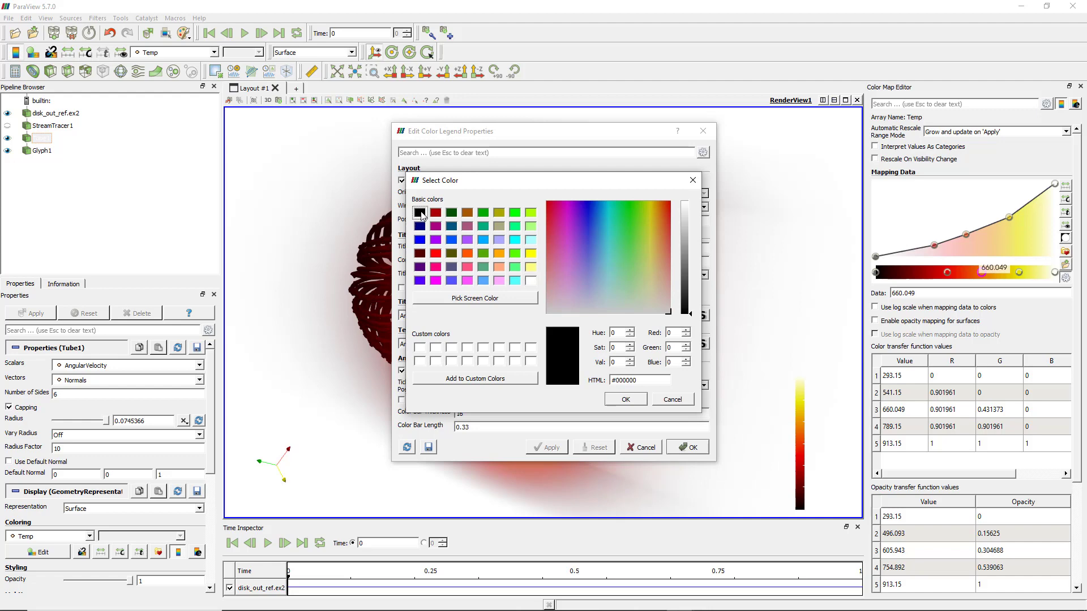
{"action": "left_click", "coordinate": [638, 401]}
{"action": "left_click", "coordinate": [614, 344]}
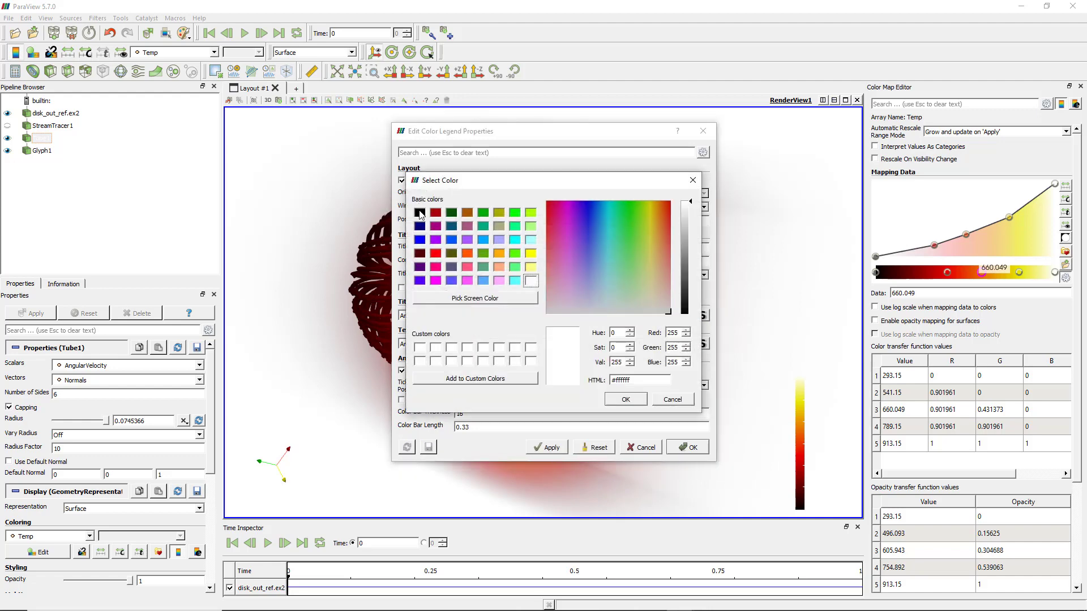
{"action": "left_click", "coordinate": [420, 212]}
{"action": "left_click", "coordinate": [625, 399]}
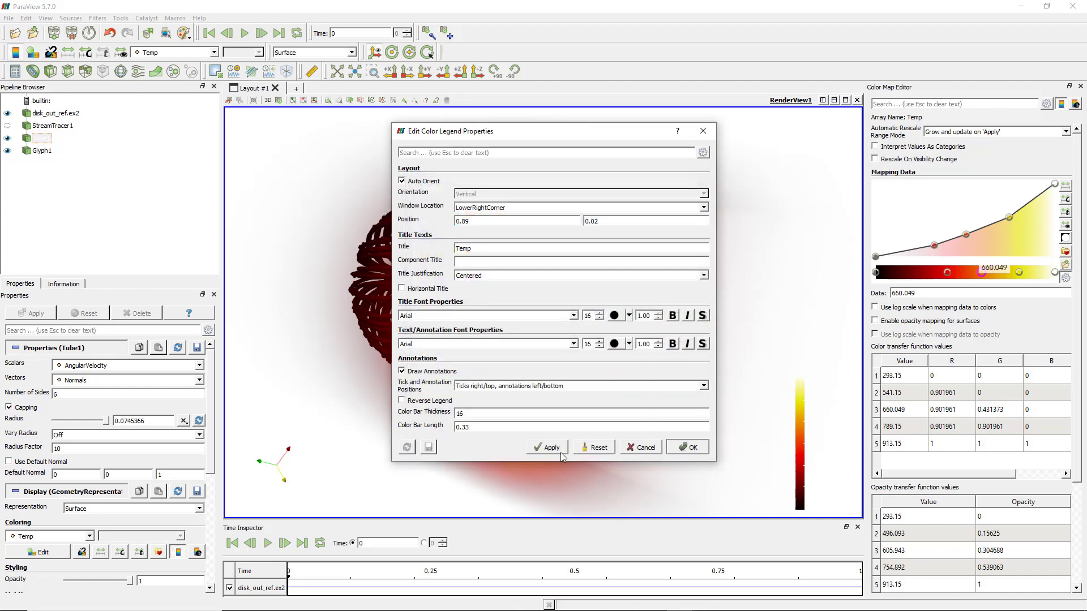
{"action": "left_click", "coordinate": [552, 448]}
{"action": "left_click", "coordinate": [688, 447]}
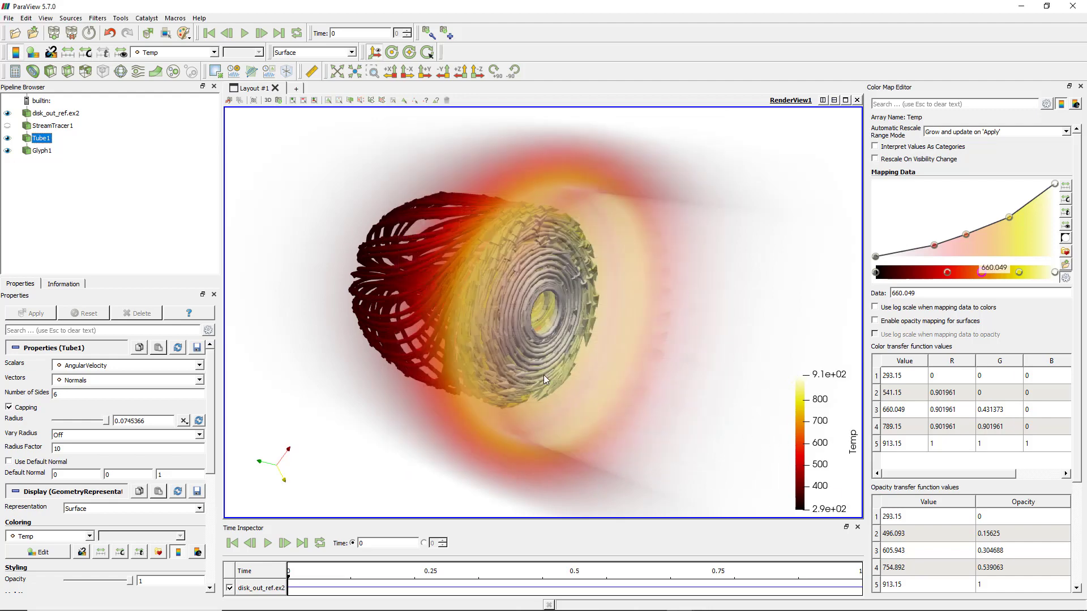
{"action": "scroll", "coordinate": [543, 378], "scroll_direction": "up", "scroll_amount": 2}
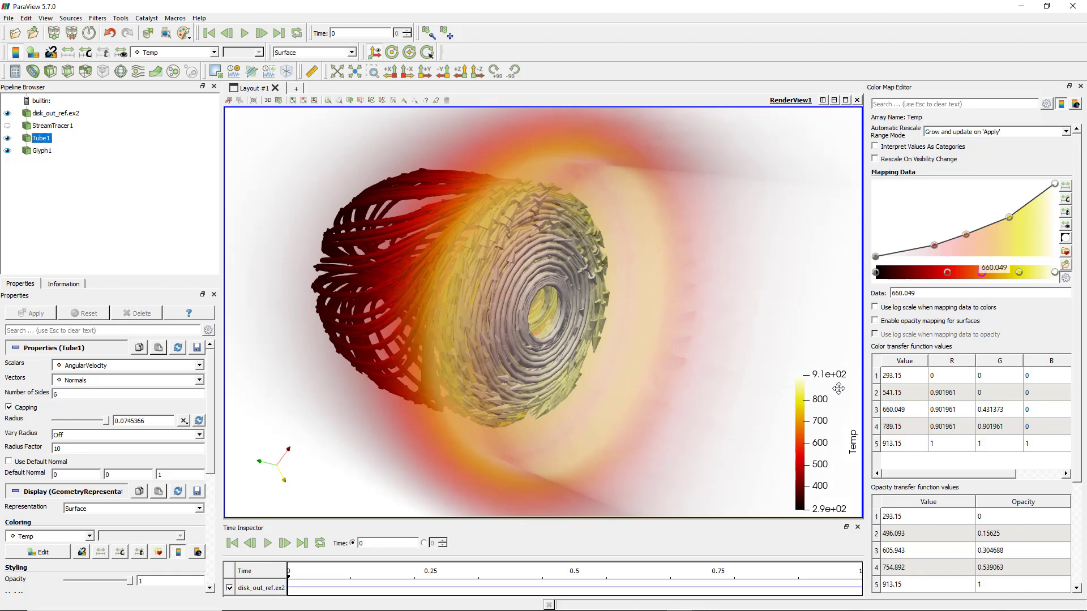
{"action": "scroll", "coordinate": [825, 387], "scroll_direction": "down", "scroll_amount": 2}
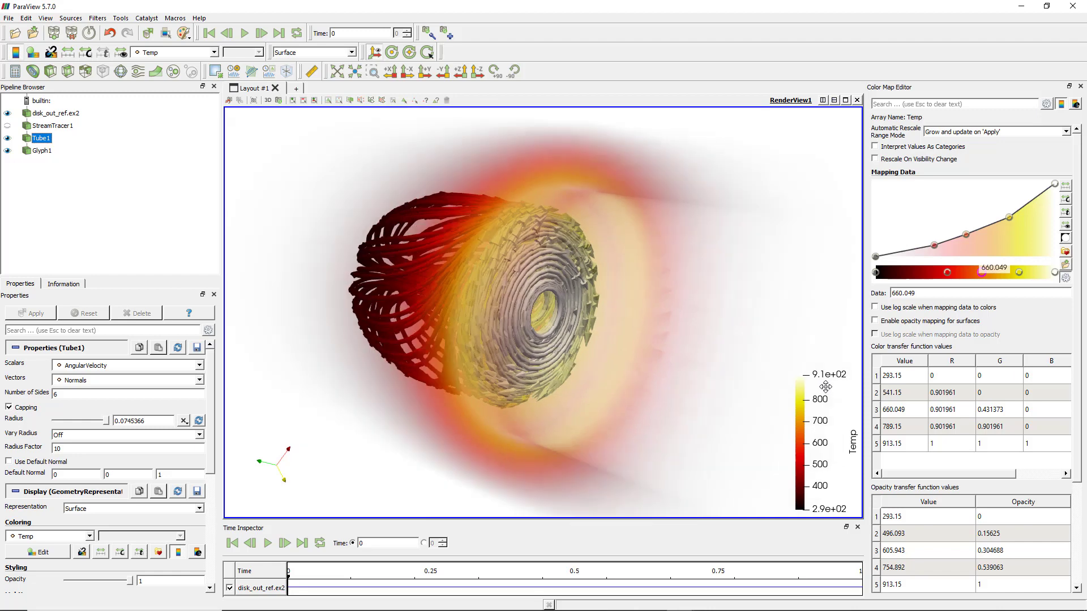